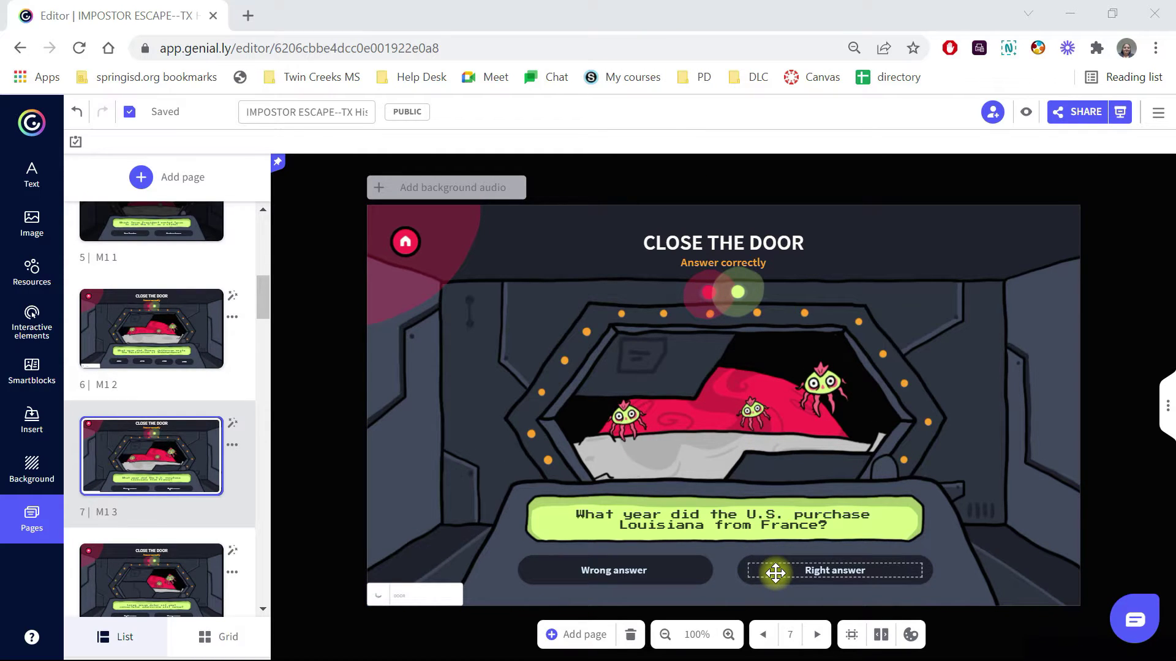
Step: Narrow the right-answer button to its right end and shrink and move the "Right answer" label to fit it
left_click(742, 571)
left_click(741, 571)
left_click_drag(741, 571, 863, 573)
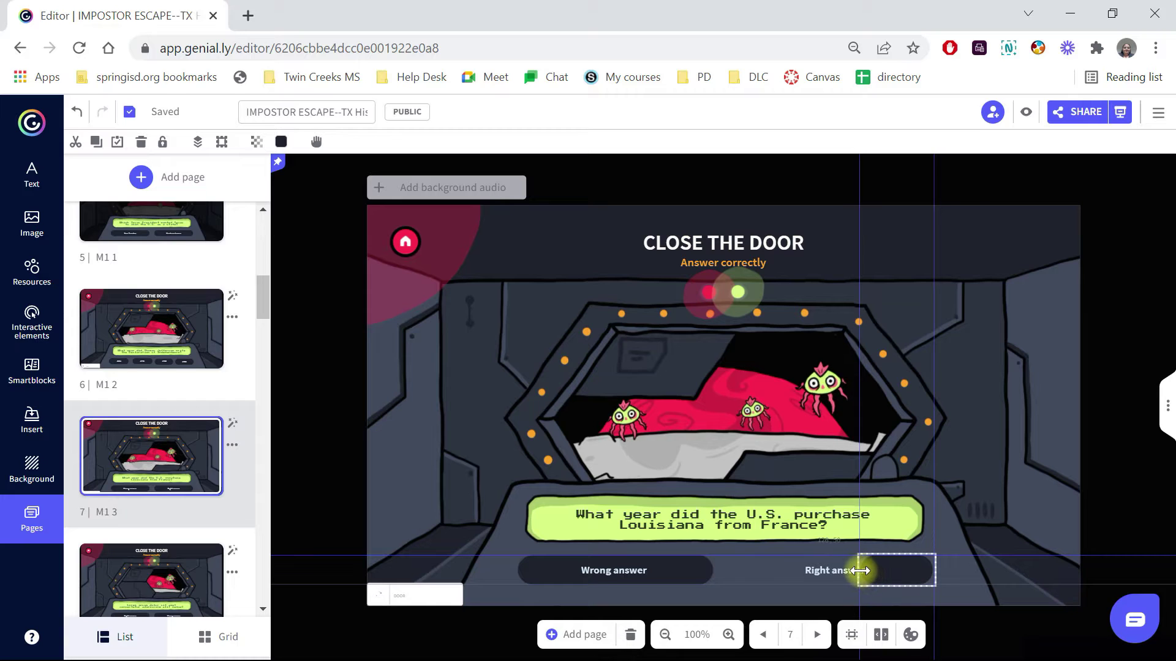
double_click(829, 572)
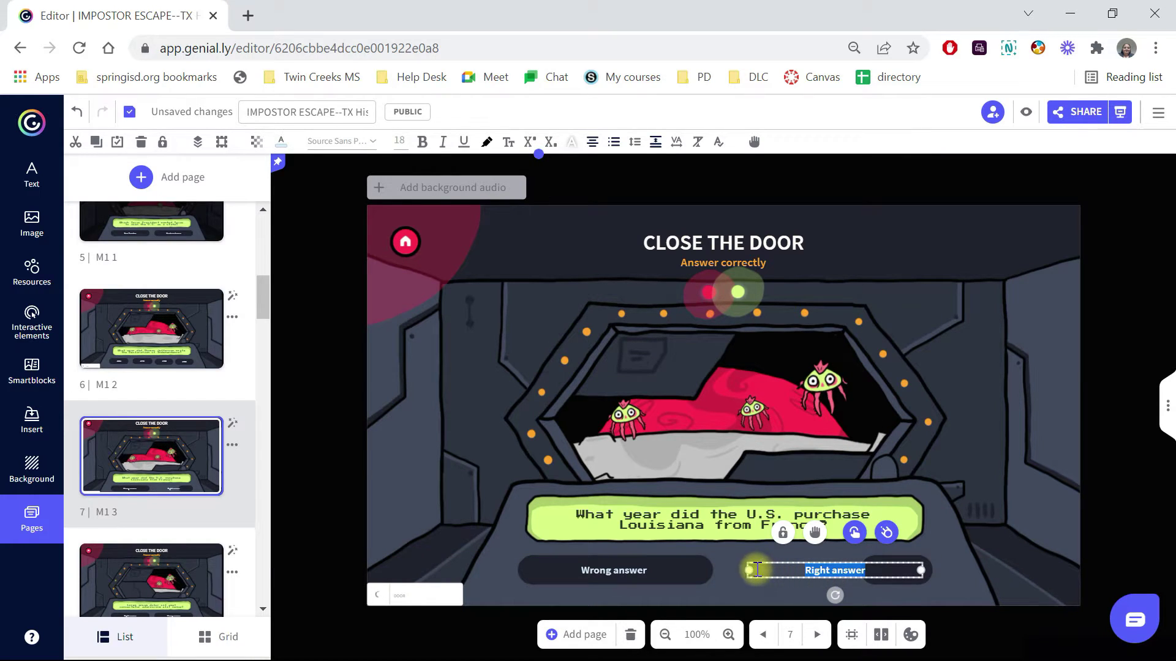
left_click_drag(750, 570, 926, 576)
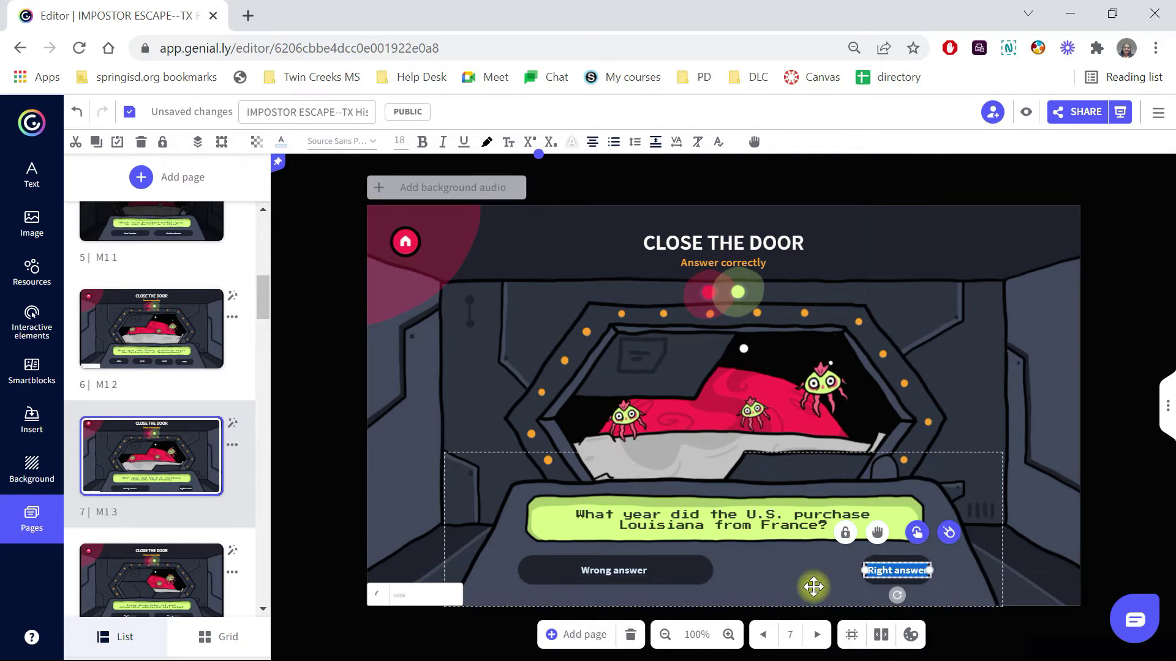
Step: Narrow the wrong-answer button to its left end and fit the "Wrong answer" label onto the shortened shape
left_click(689, 576)
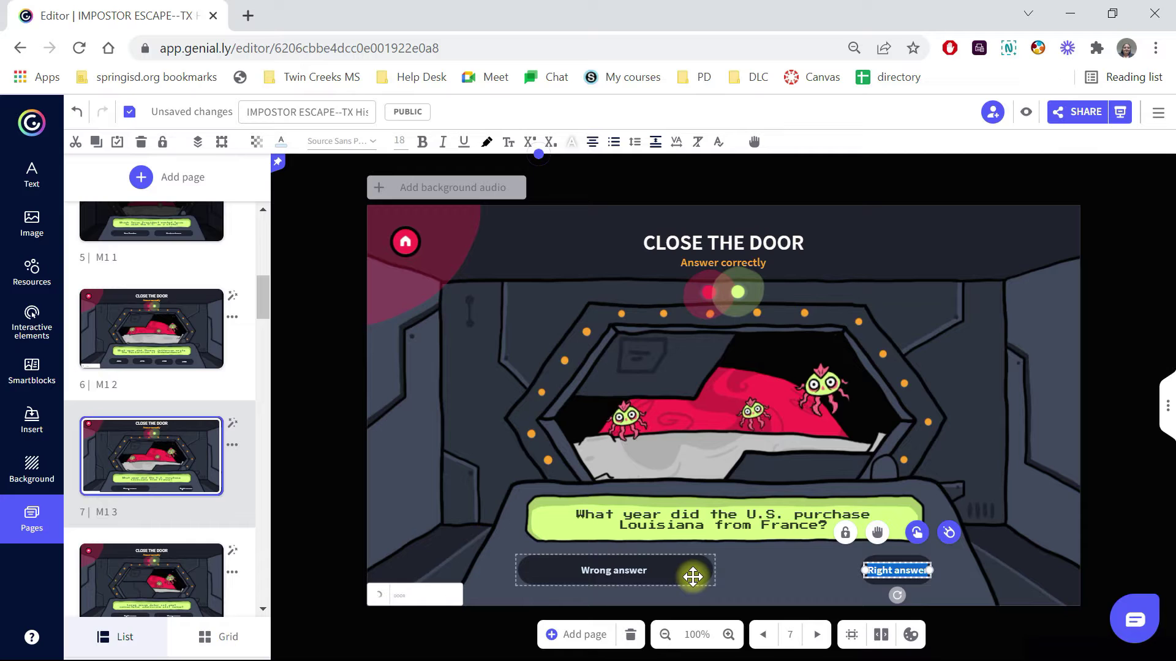
left_click(696, 575)
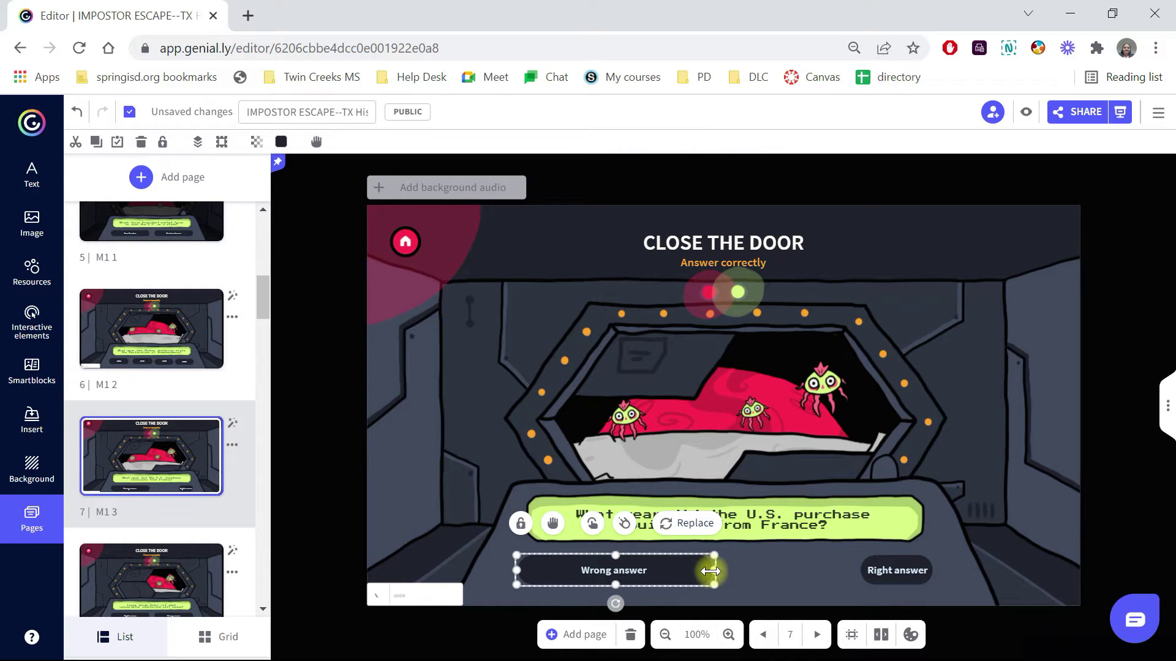
left_click_drag(711, 570, 567, 572)
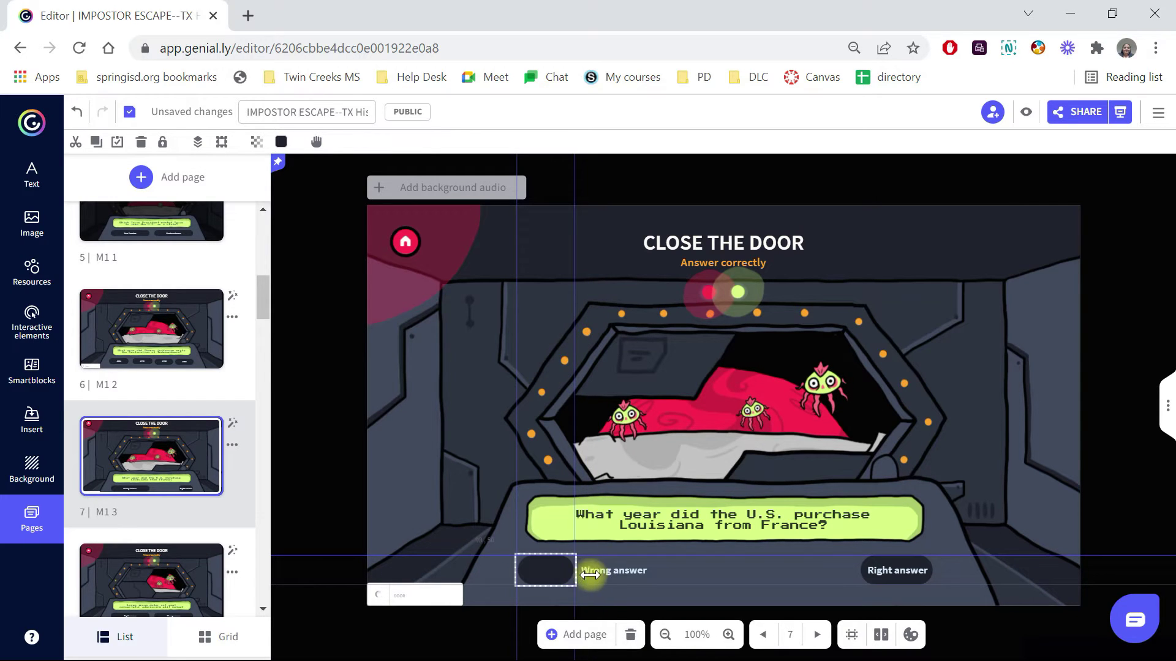
double_click(611, 575)
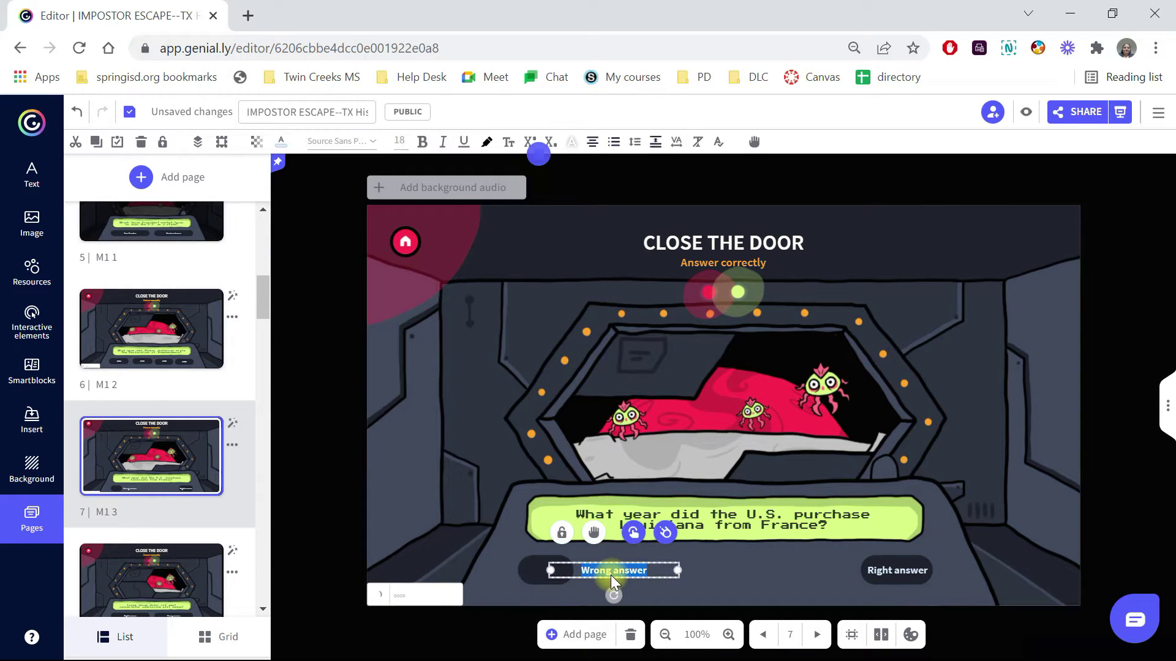
mouse_move(584, 577)
left_mouse_down()
mouse_move(563, 573)
mouse_move(602, 572)
left_mouse_up()
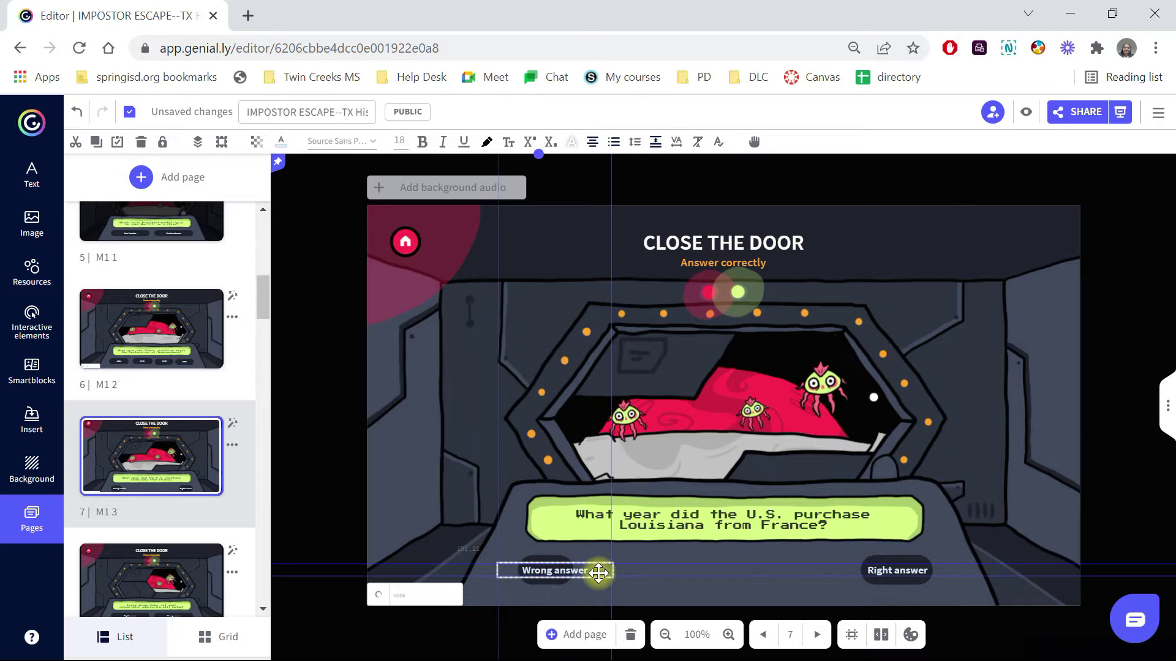
left_click(556, 562)
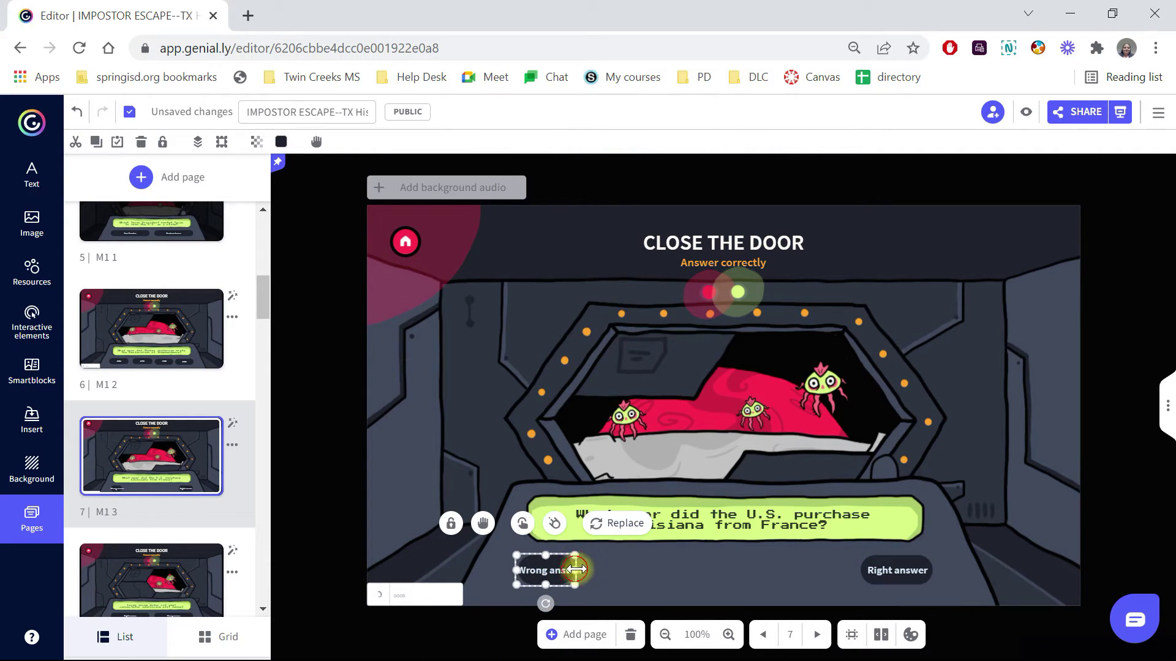
left_click_drag(576, 570, 583, 570)
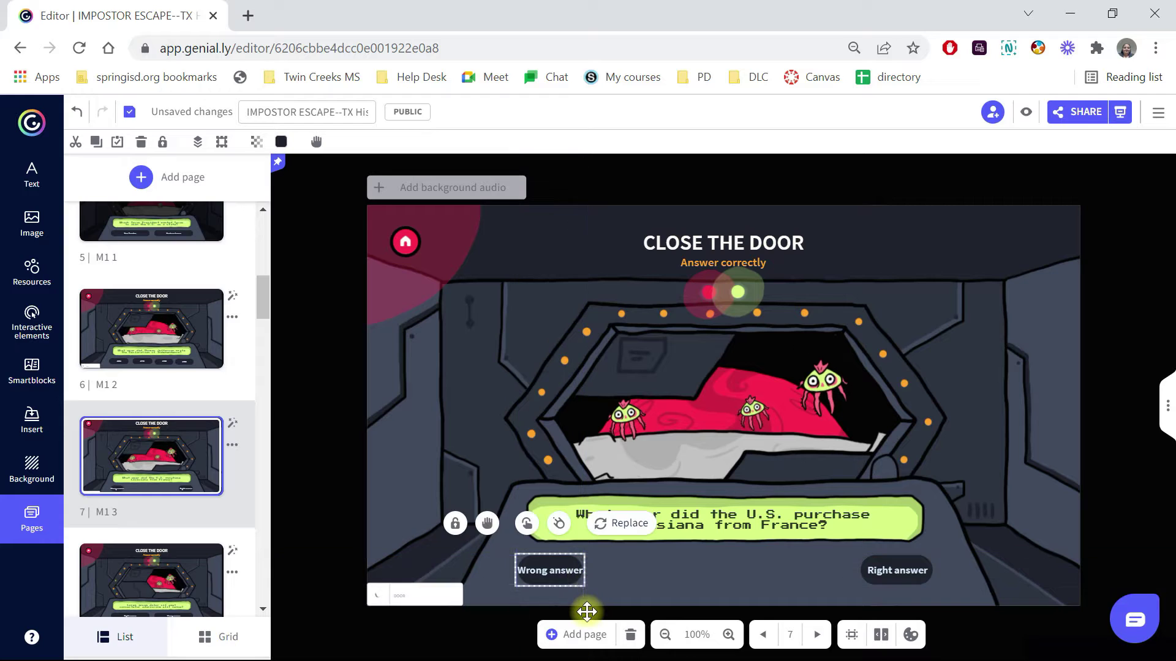
left_click(626, 586)
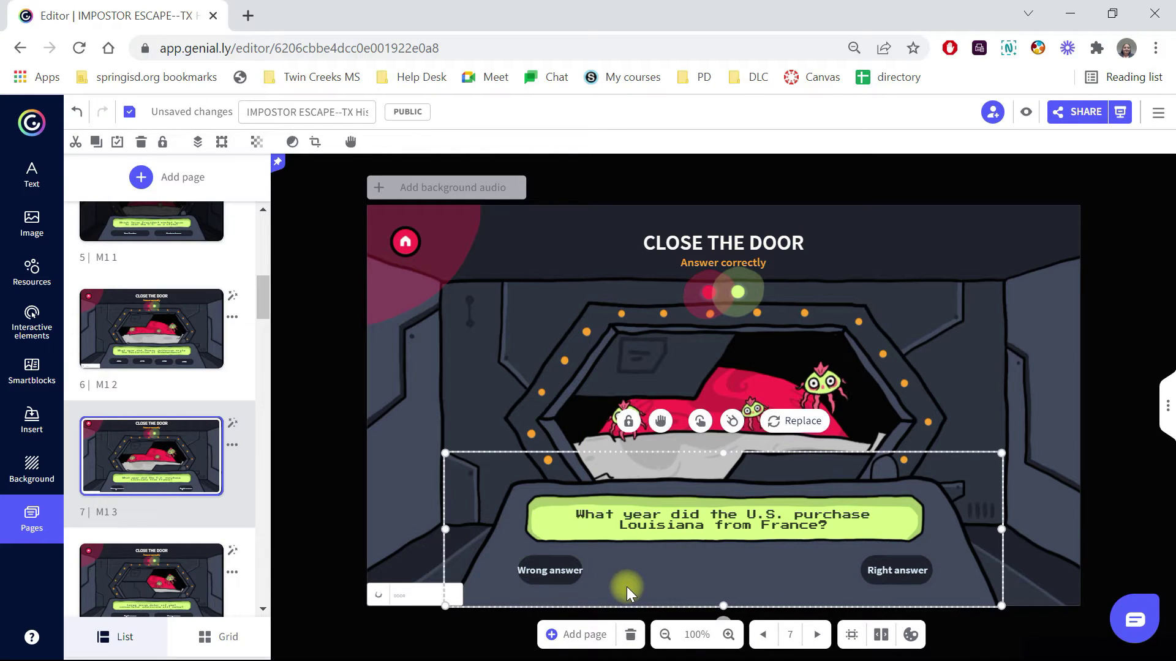
Step: Copy the shortened wrong-answer button shape and place the pasted copy beside it as a second answer button
left_click(563, 559)
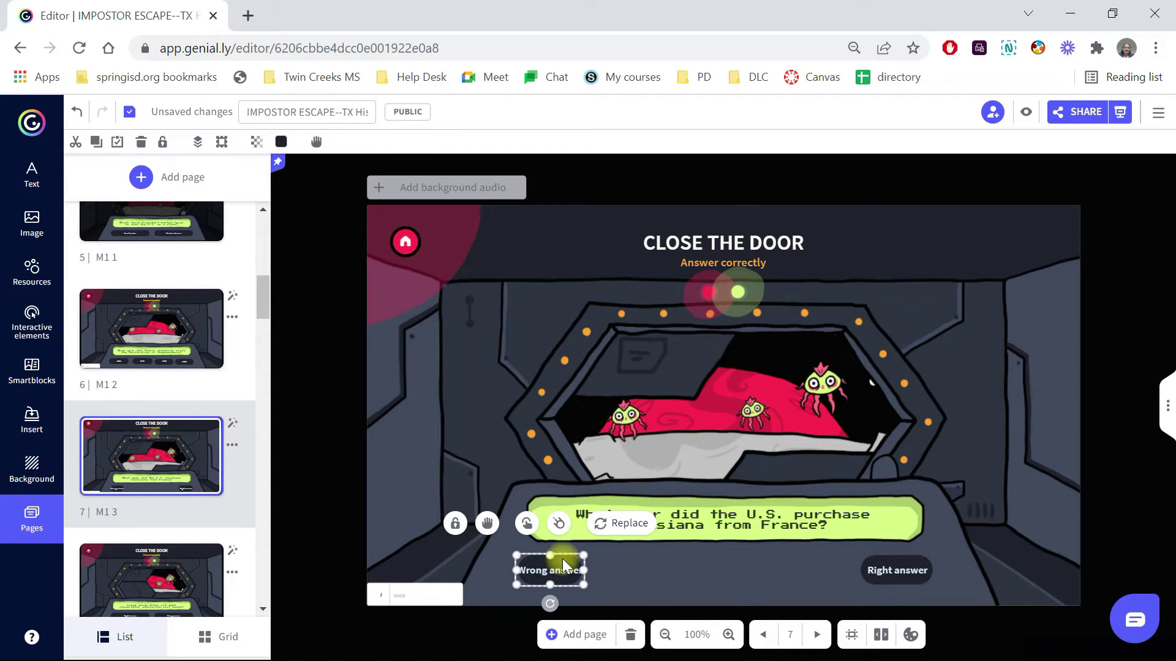
right_click(562, 559)
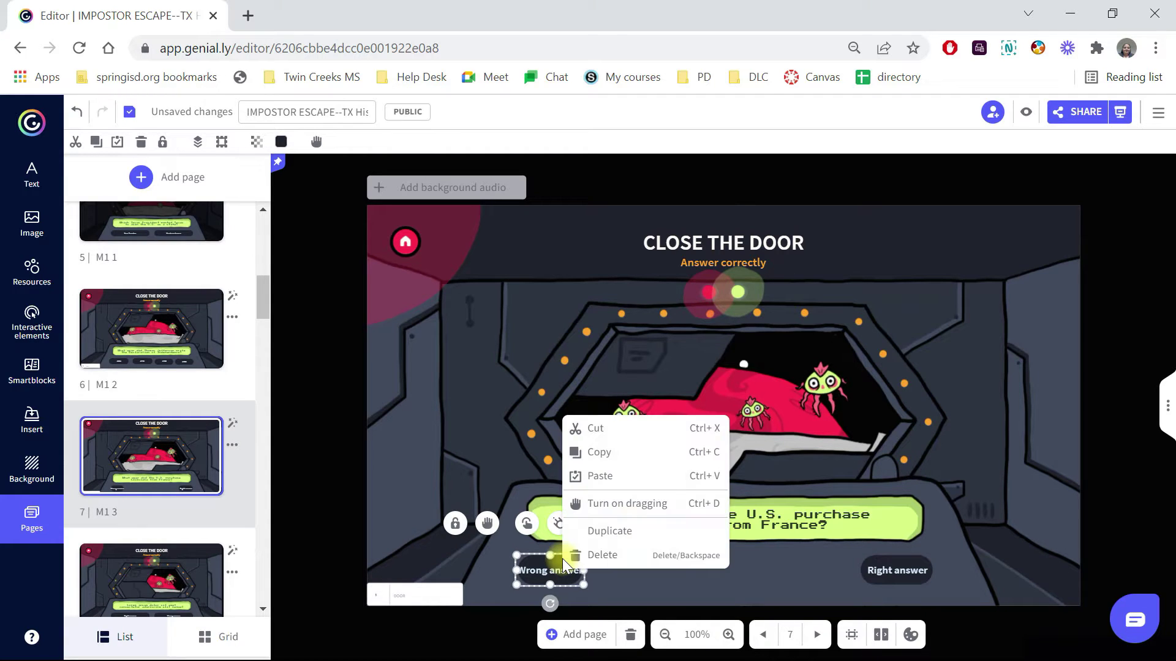
left_click(629, 454)
left_click(626, 587)
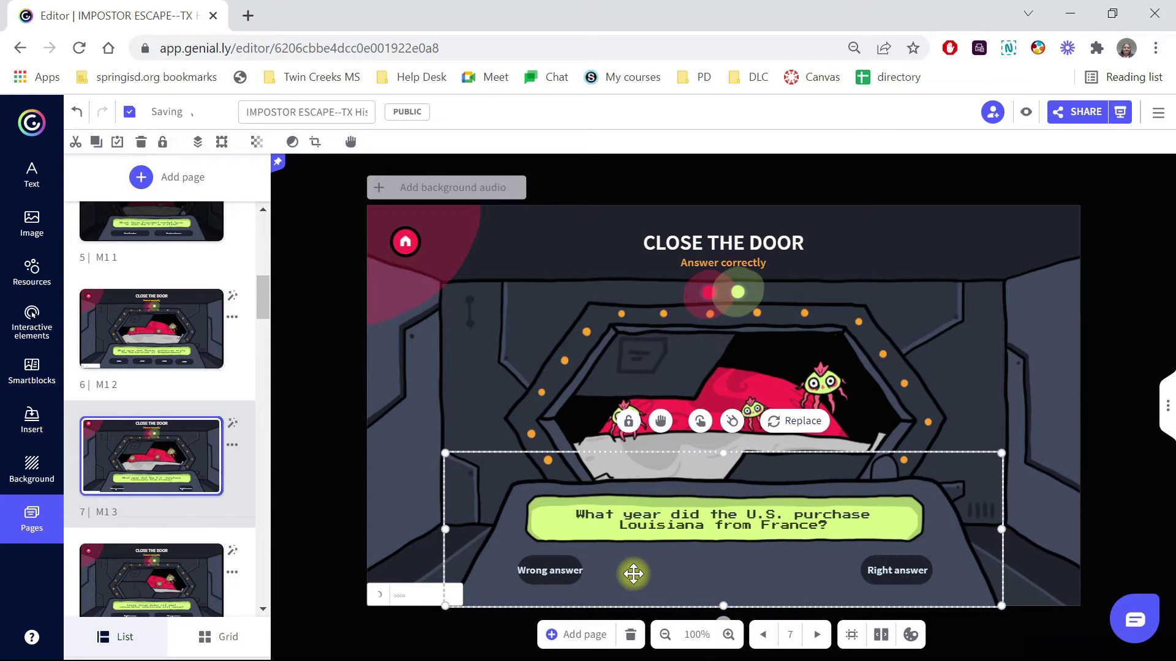
right_click(633, 574)
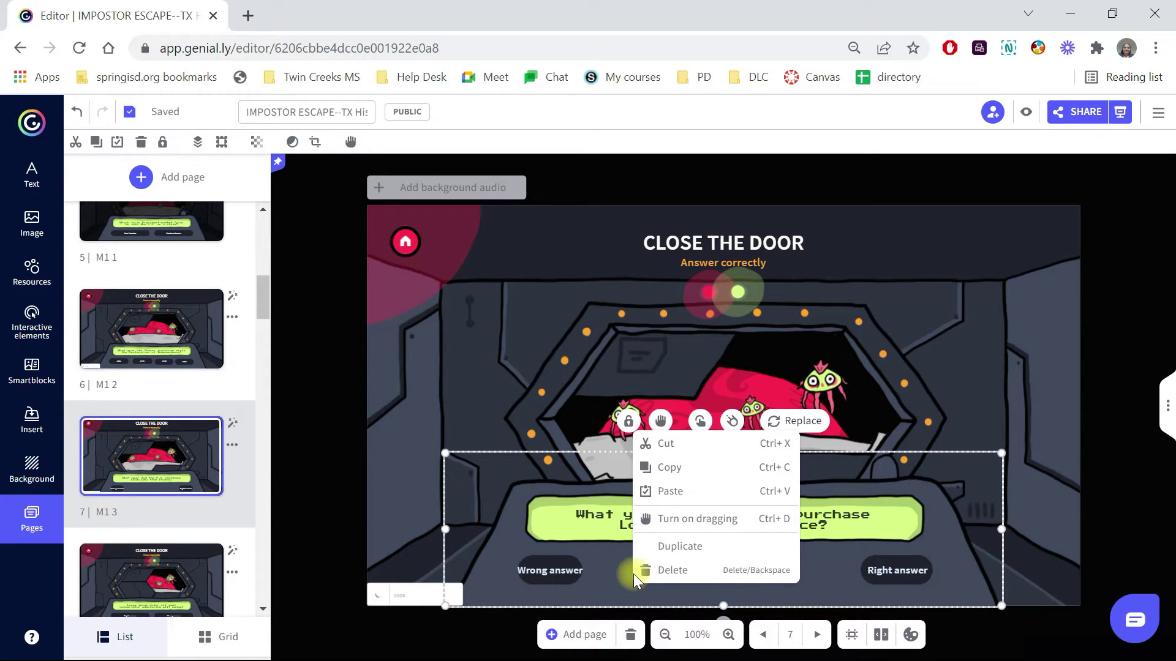
left_click(620, 575)
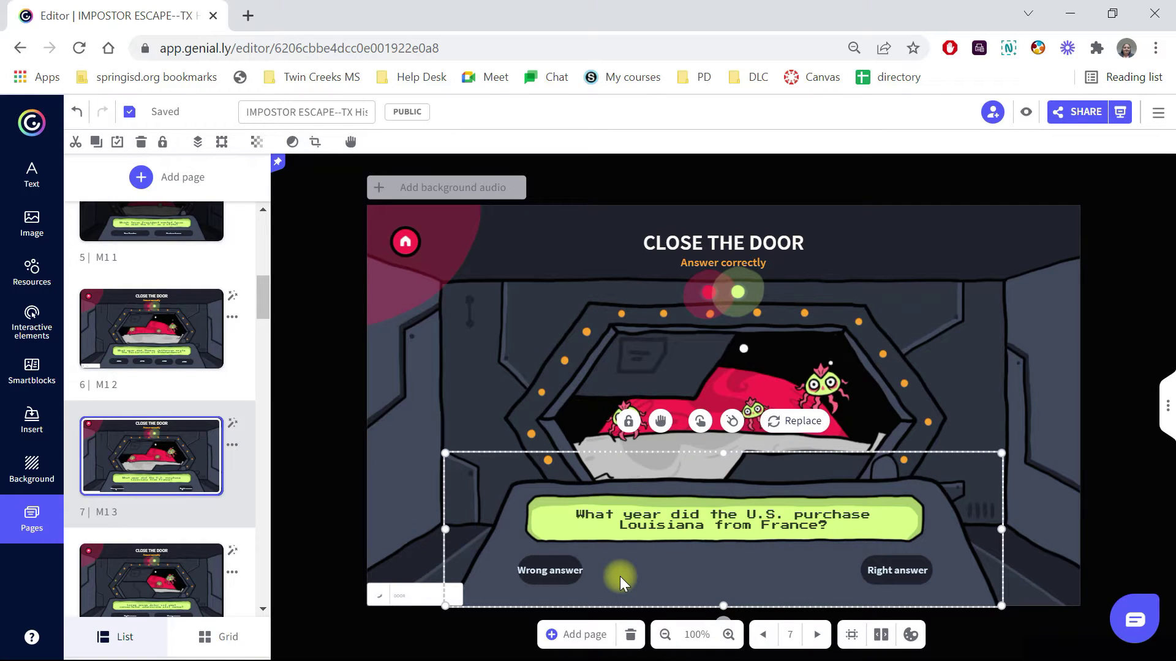
left_click(620, 575)
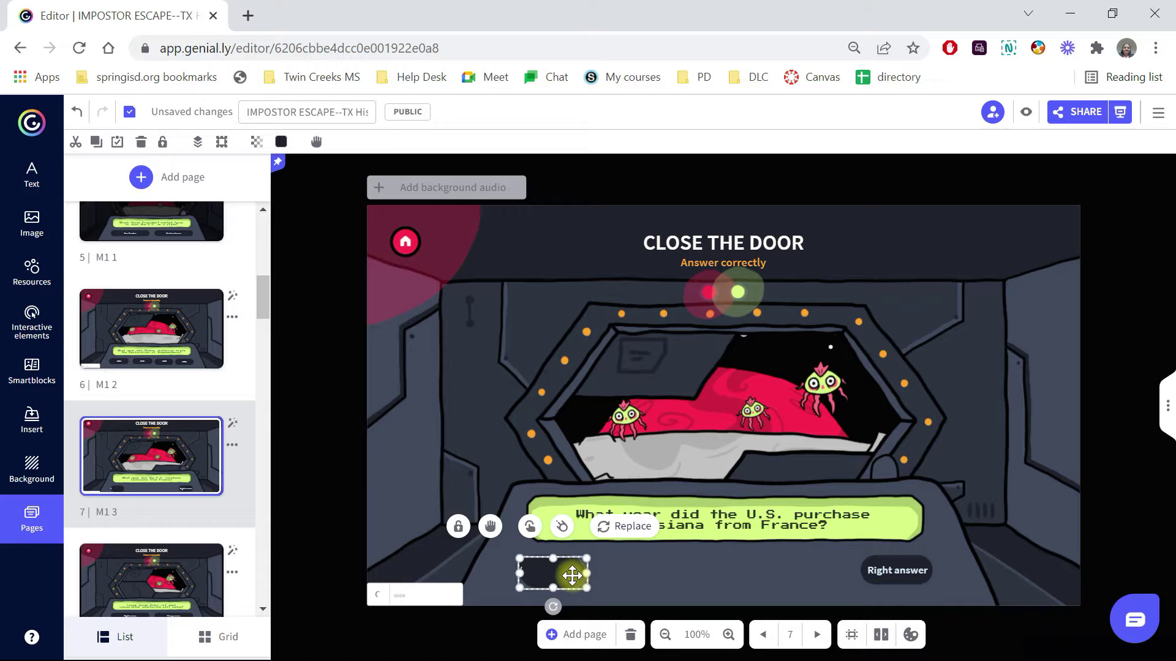
left_click_drag(572, 576, 668, 573)
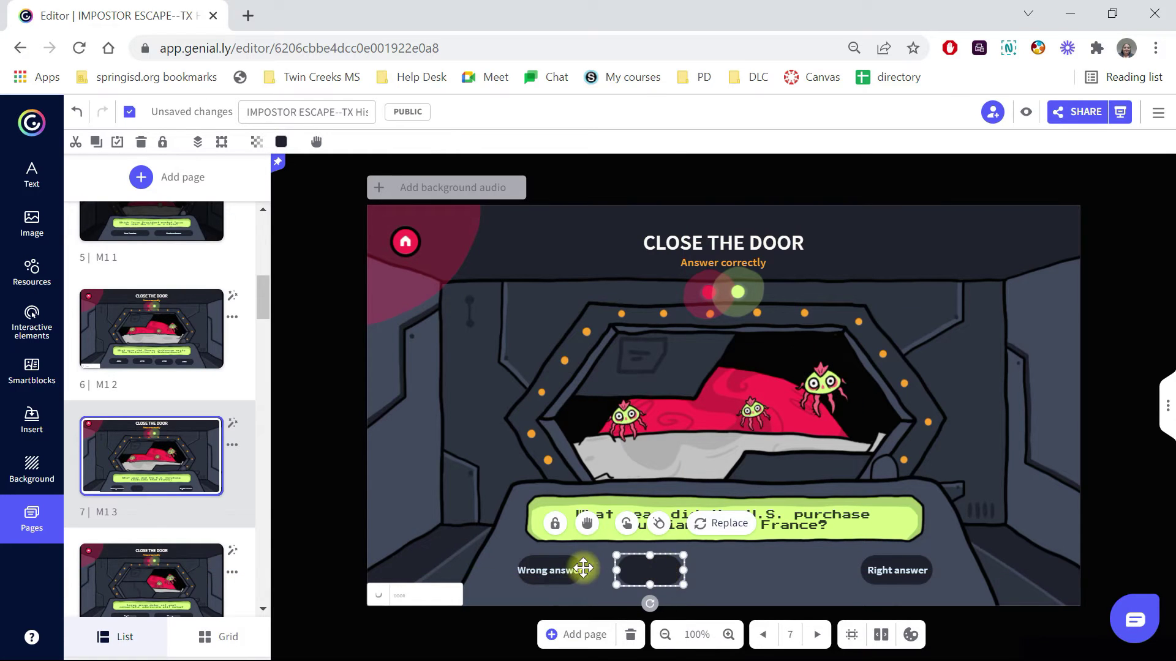
Step: Place another copy of the blank button shape between the second answer button and the "Right answer" button
left_click(562, 563)
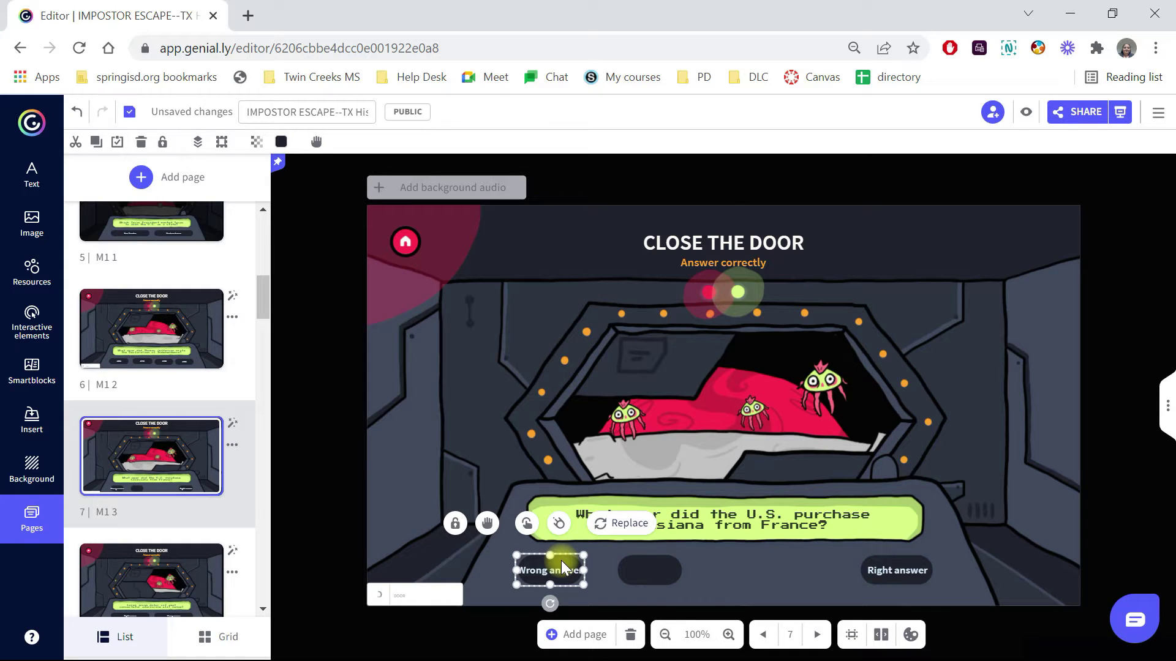
left_click_drag(576, 561, 581, 562)
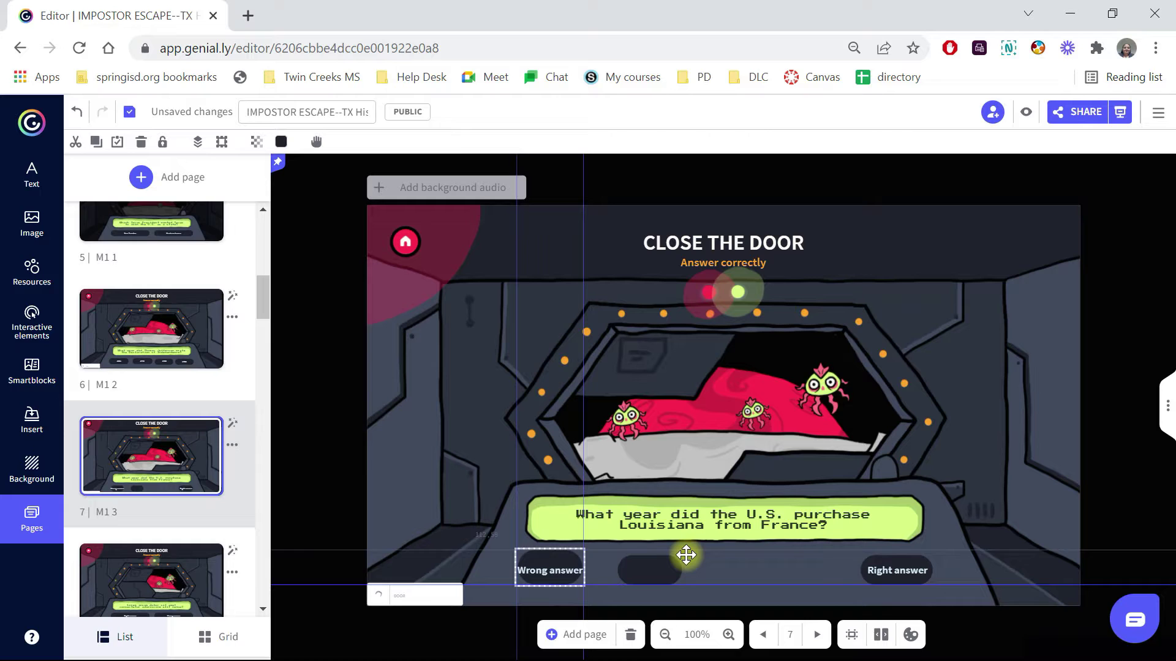
left_click_drag(554, 553, 553, 563)
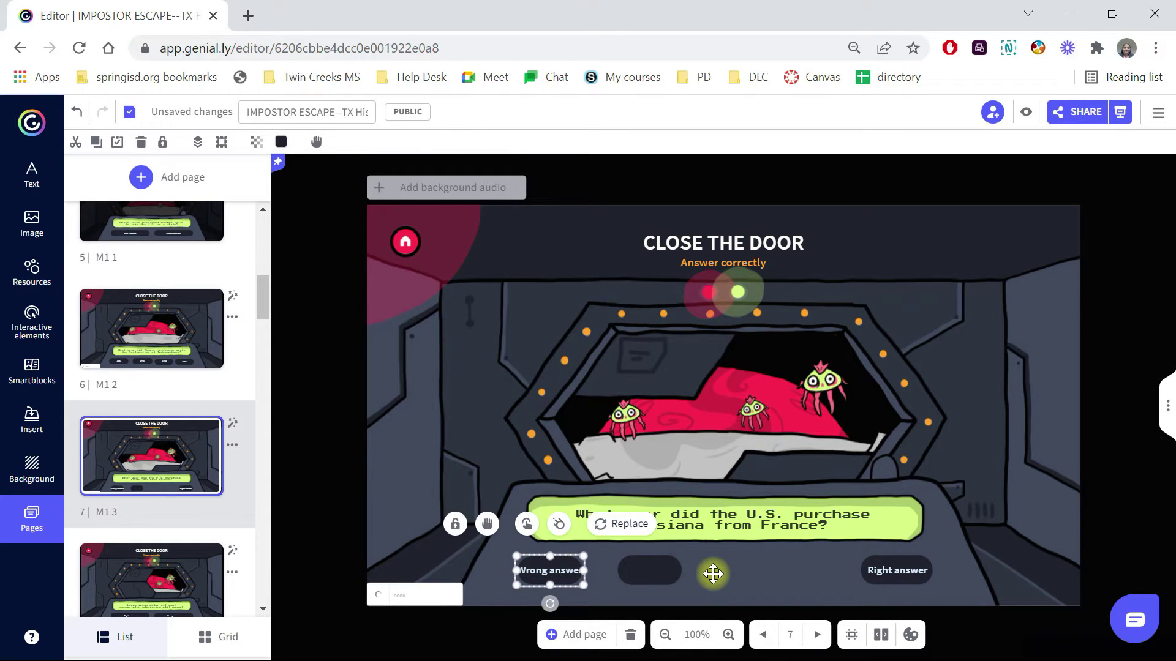
left_click_drag(713, 574, 784, 561)
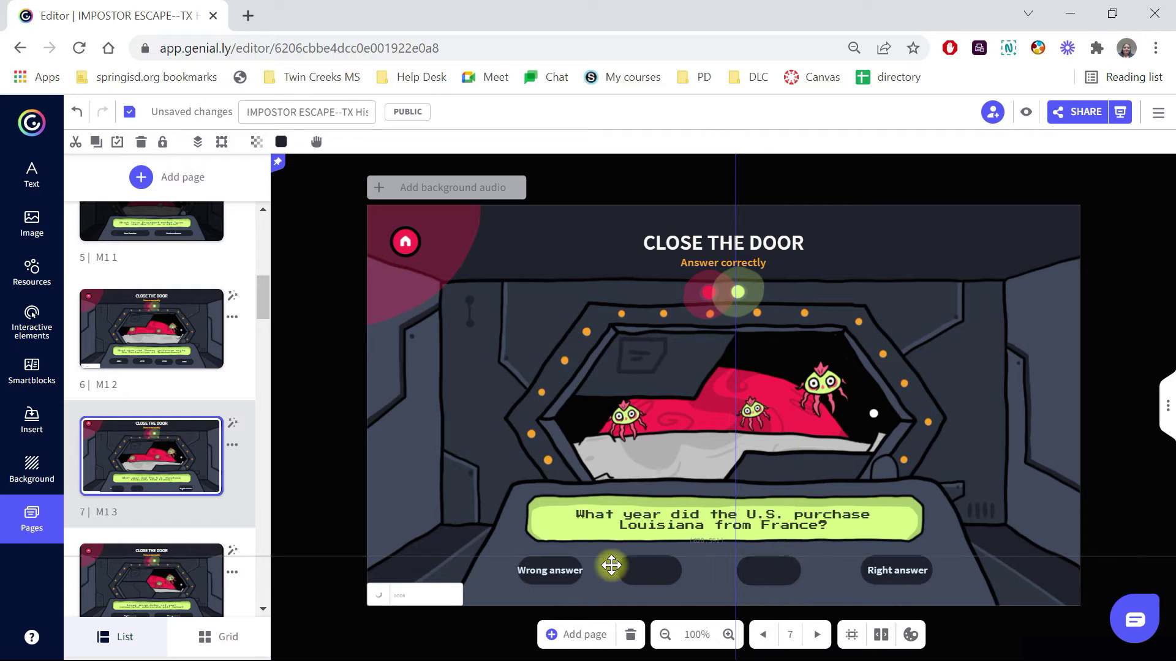
Step: Copy the "Wrong answer" label and place the pasted copy on the second answer button
double_click(557, 575)
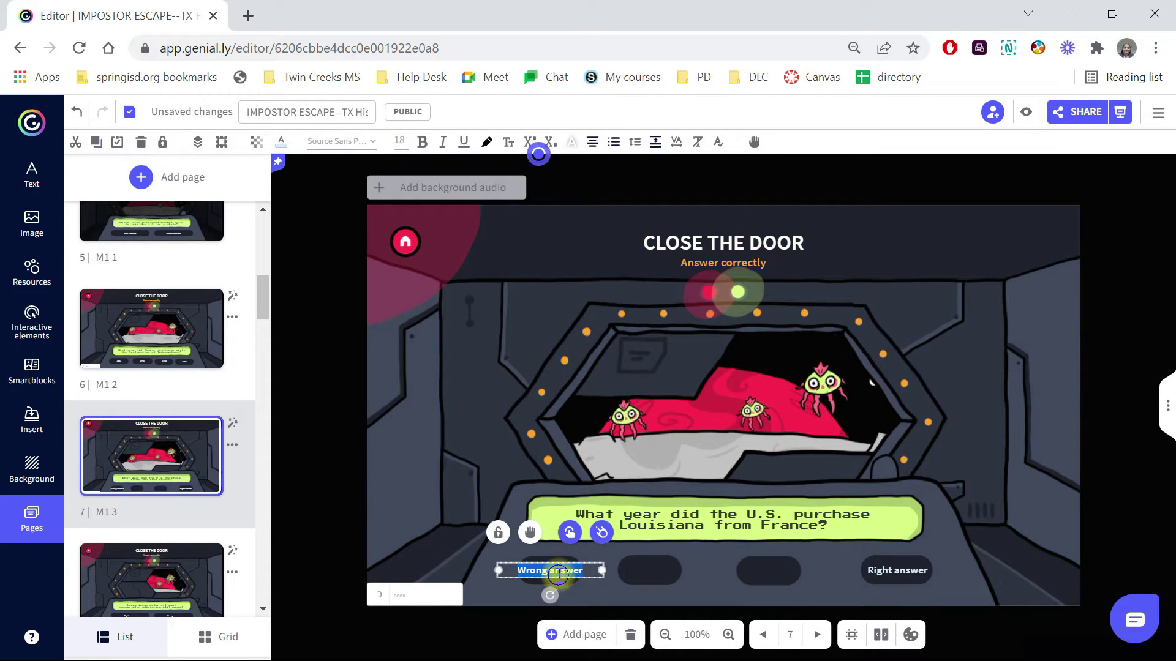
right_click(557, 575)
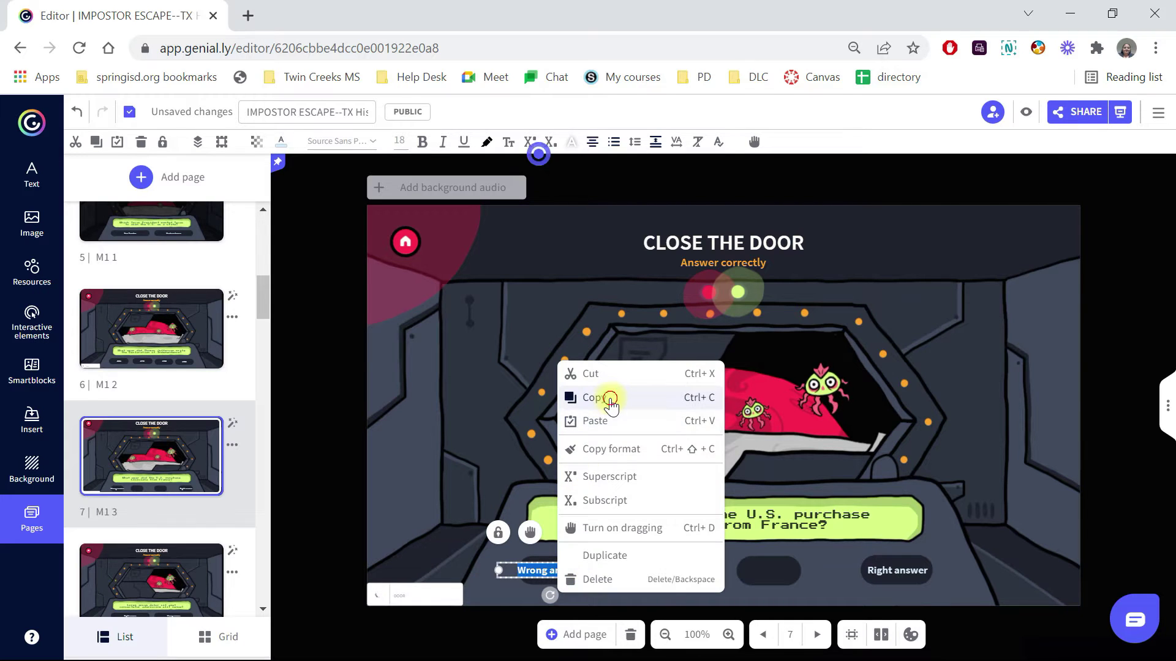
left_click(609, 397)
left_click(636, 571)
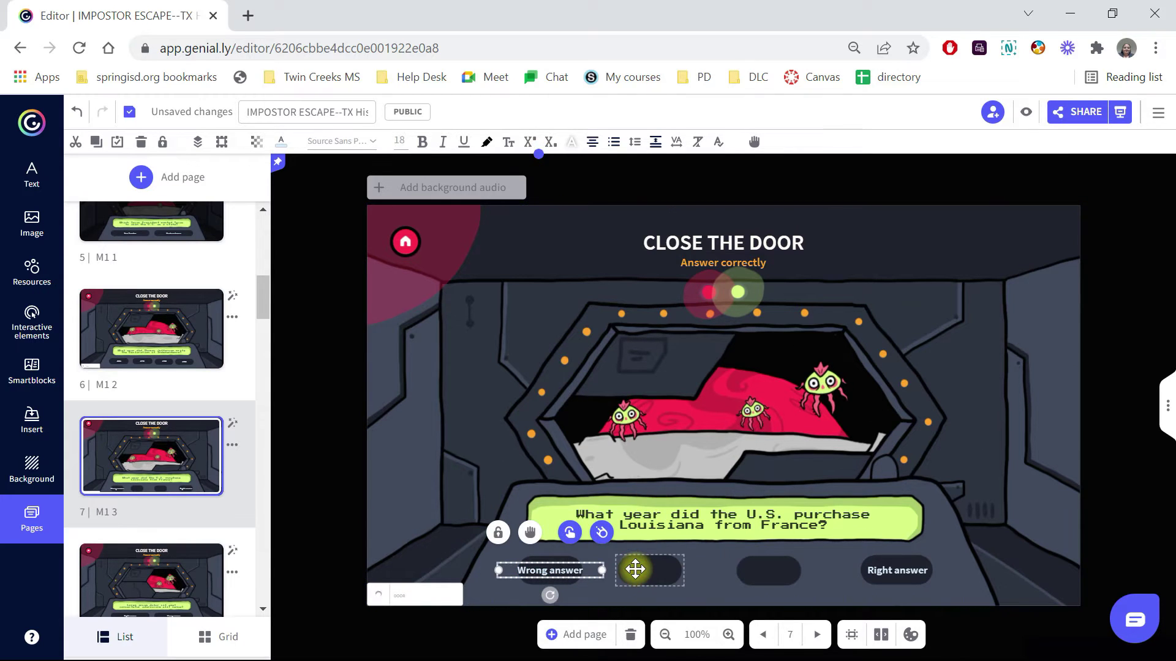
key("ctrl+v")
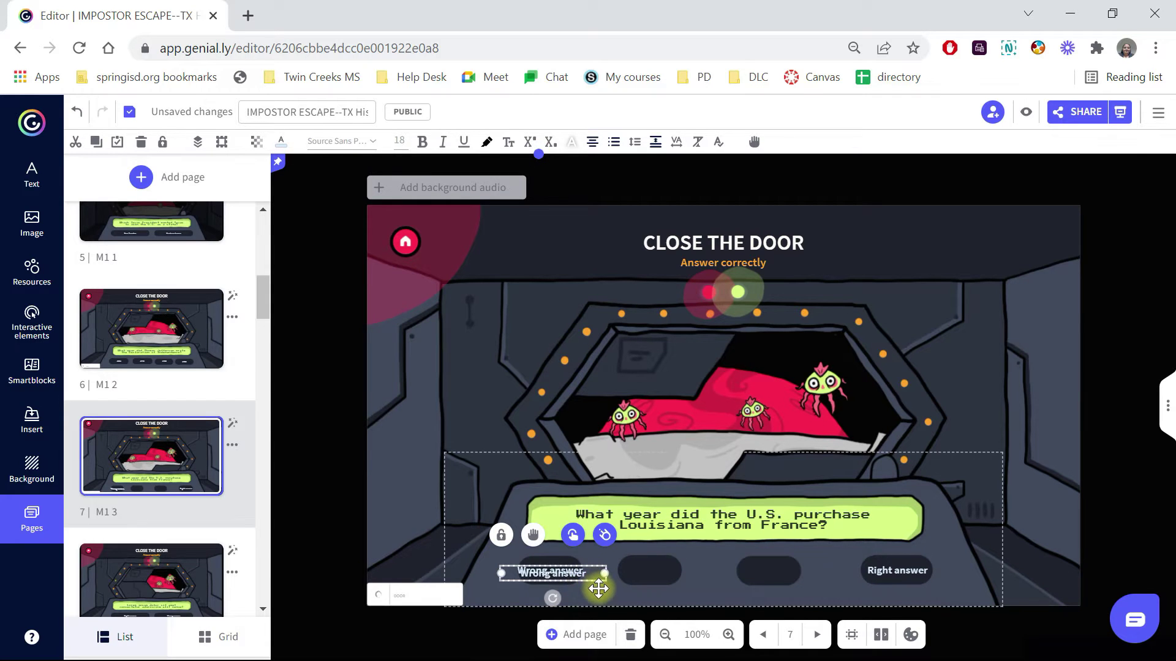
left_click_drag(597, 581, 577, 576)
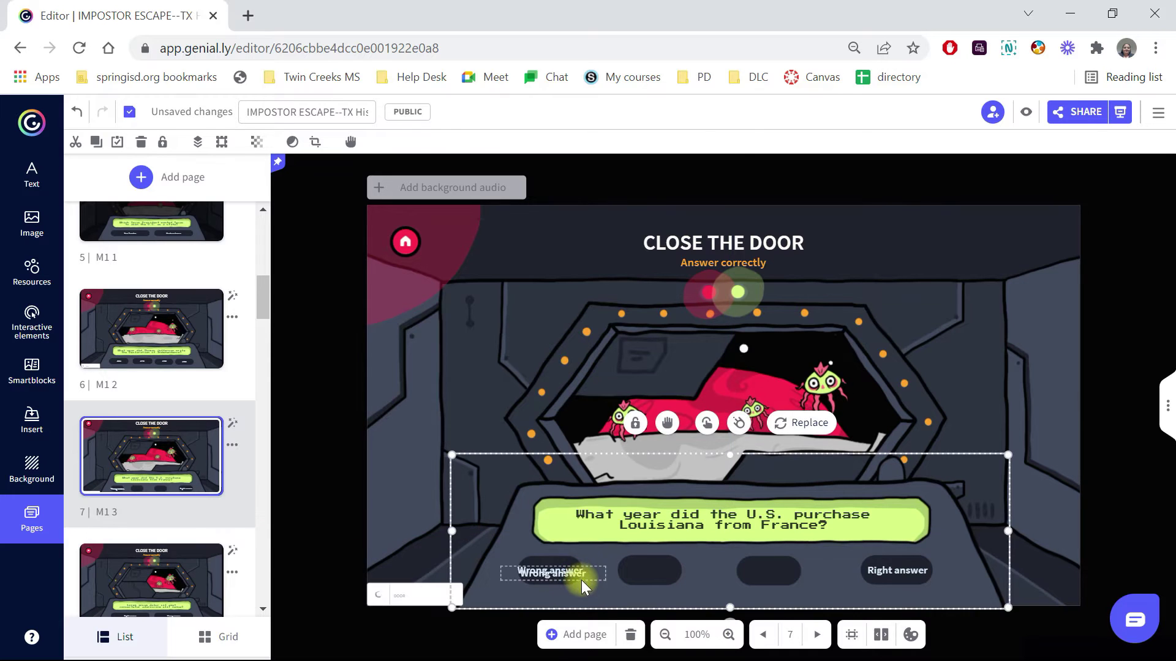
left_click(581, 576)
left_click_drag(588, 575, 673, 576)
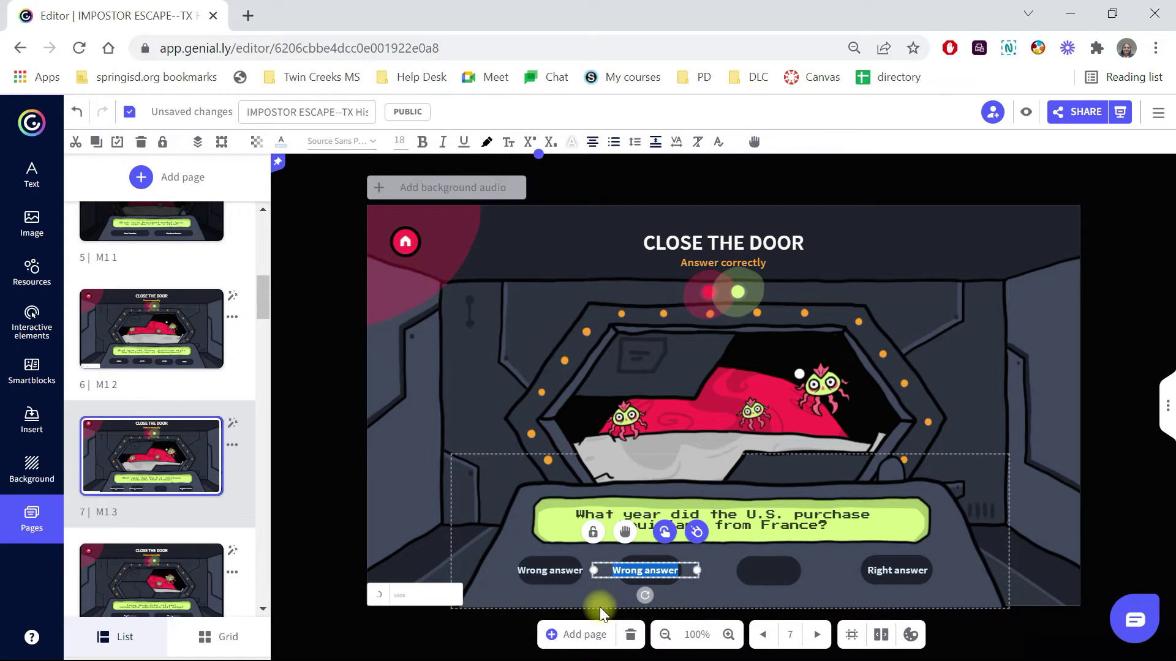
Step: Paste another "Wrong answer" label and place it on the third answer button
key("ctrl+v")
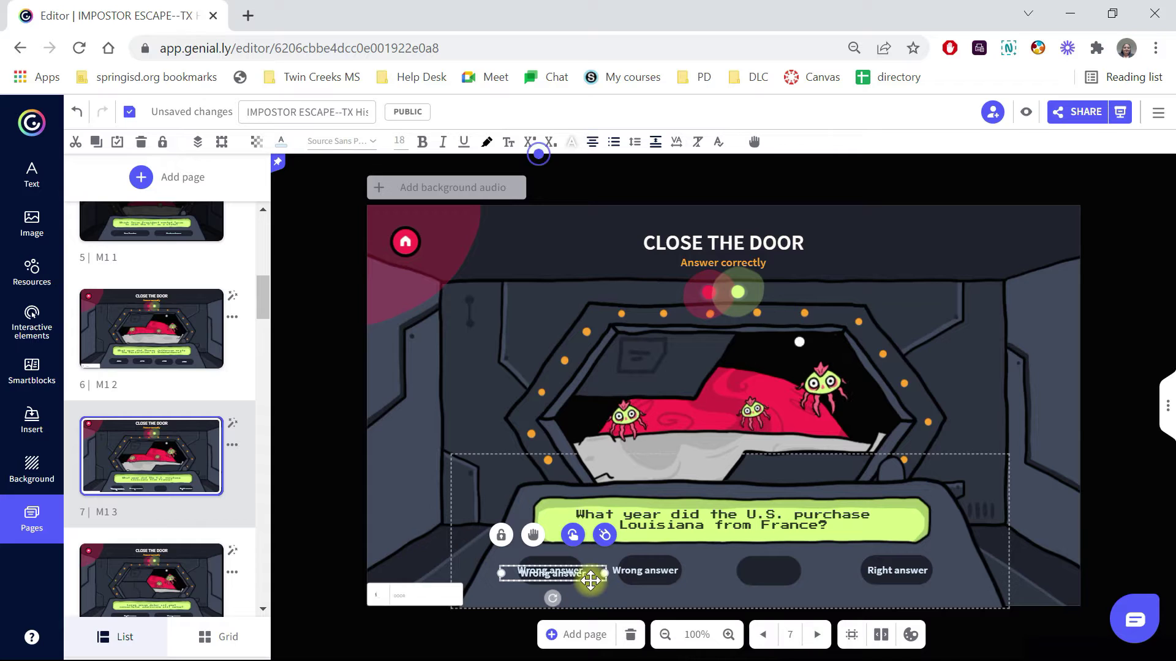
left_click_drag(761, 581, 582, 582)
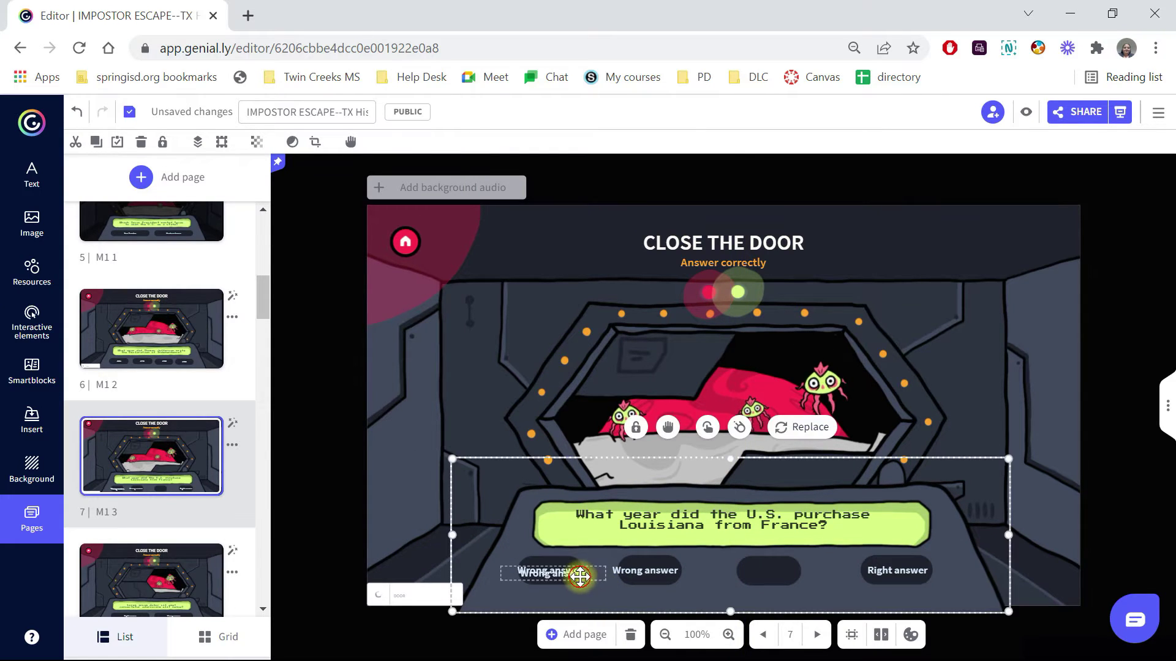
left_click(588, 581)
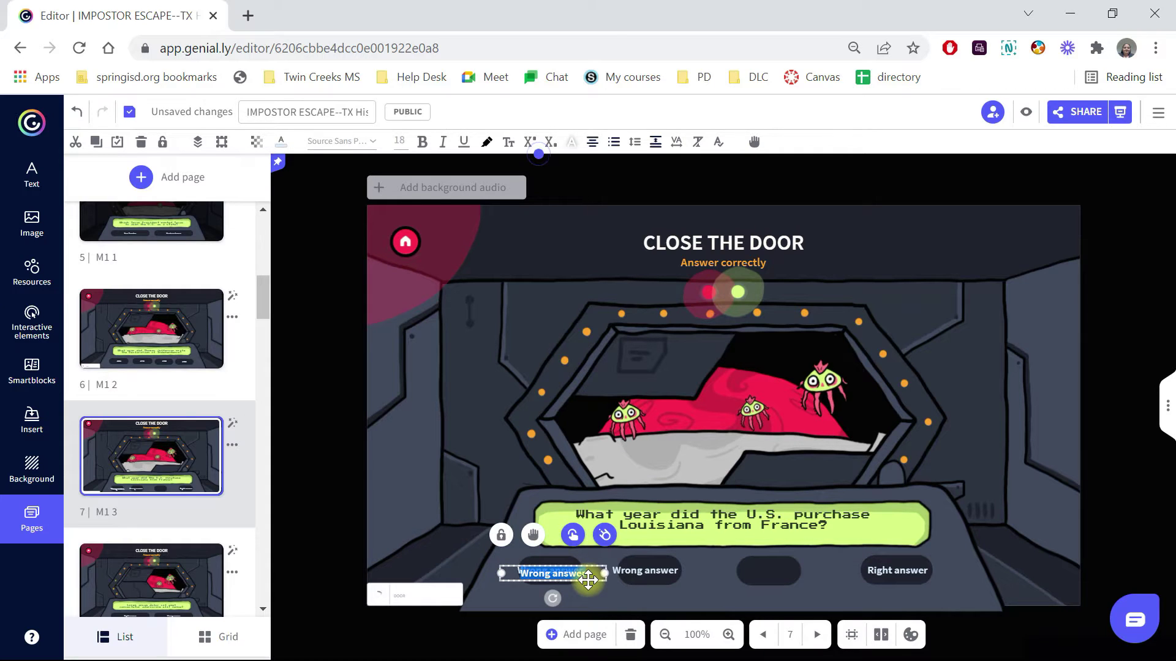
left_click_drag(612, 599, 798, 579)
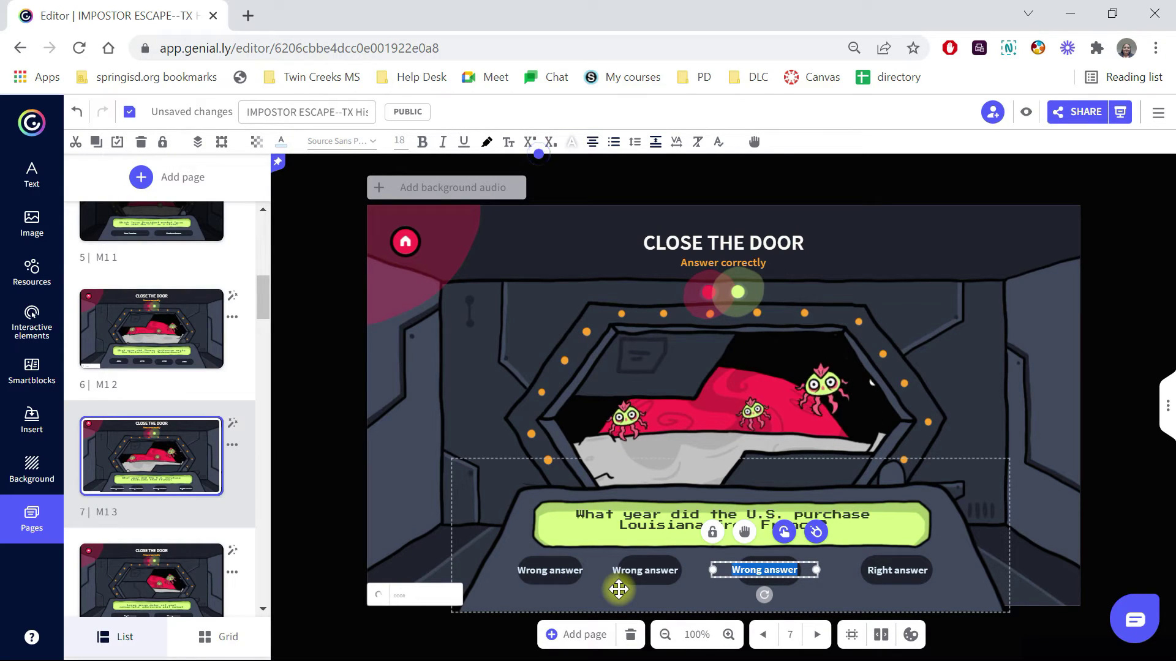
Step: Replace the "Right answer" label on the fourth answer button with 1803
left_click(891, 574)
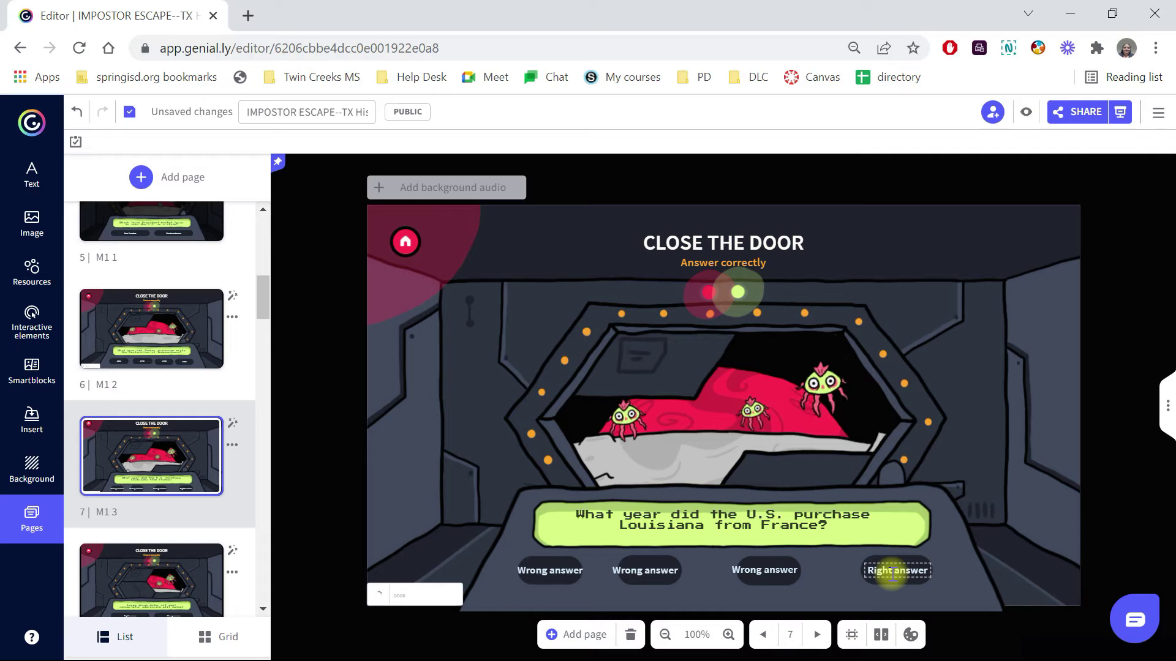
left_click(892, 576)
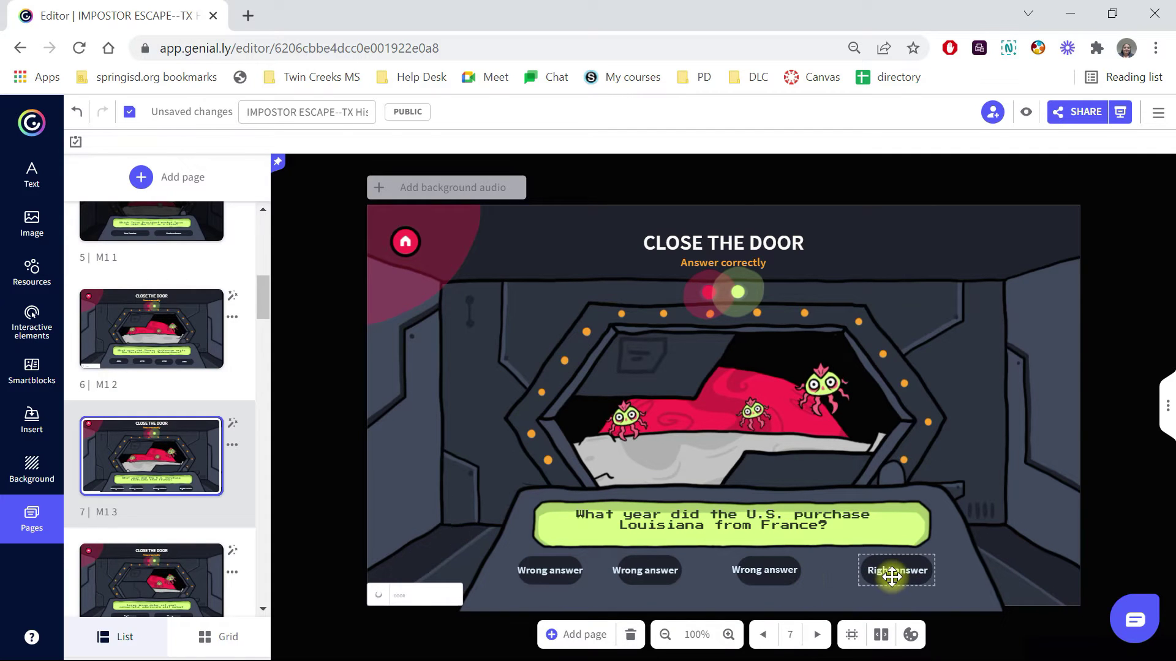
left_click(894, 574)
double_click(895, 573)
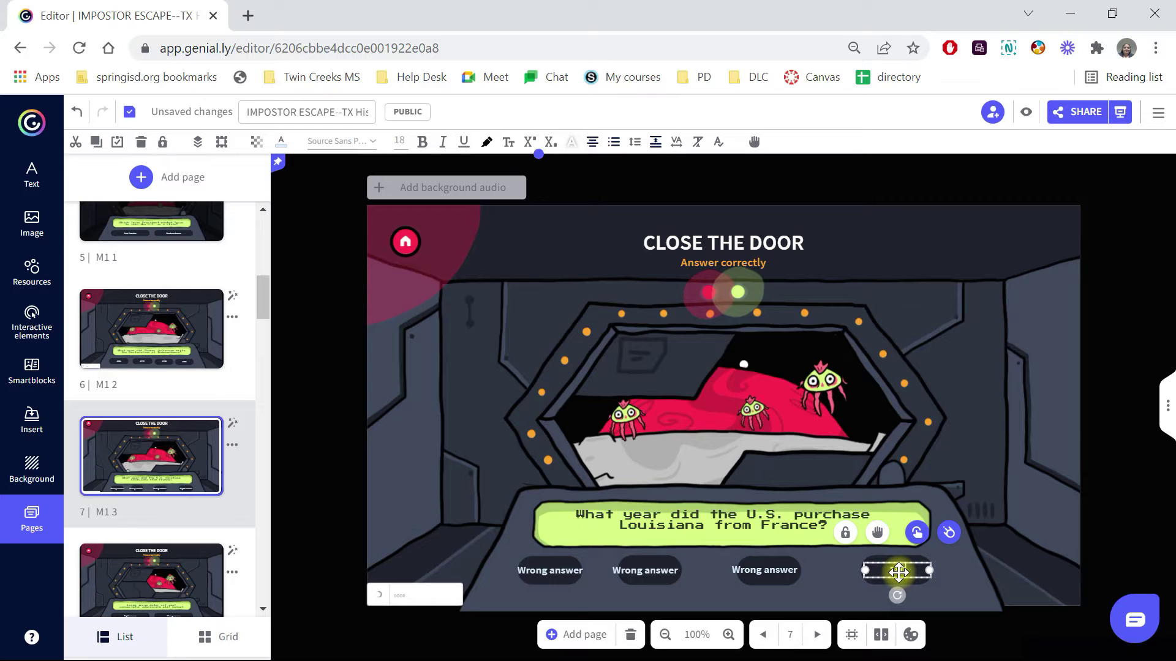
type("1803")
Step: Relabel the three "Wrong answer" buttons, from first to third, as 1763, 1789 and 1776
left_click(770, 573)
left_click(773, 572)
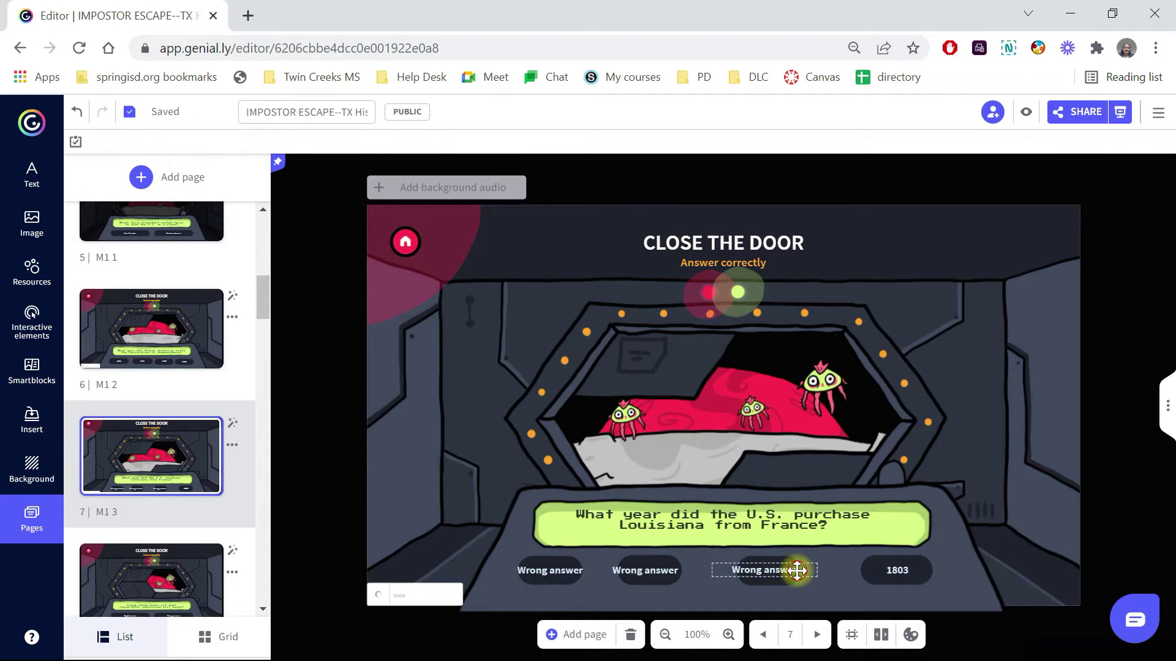
double_click(761, 570)
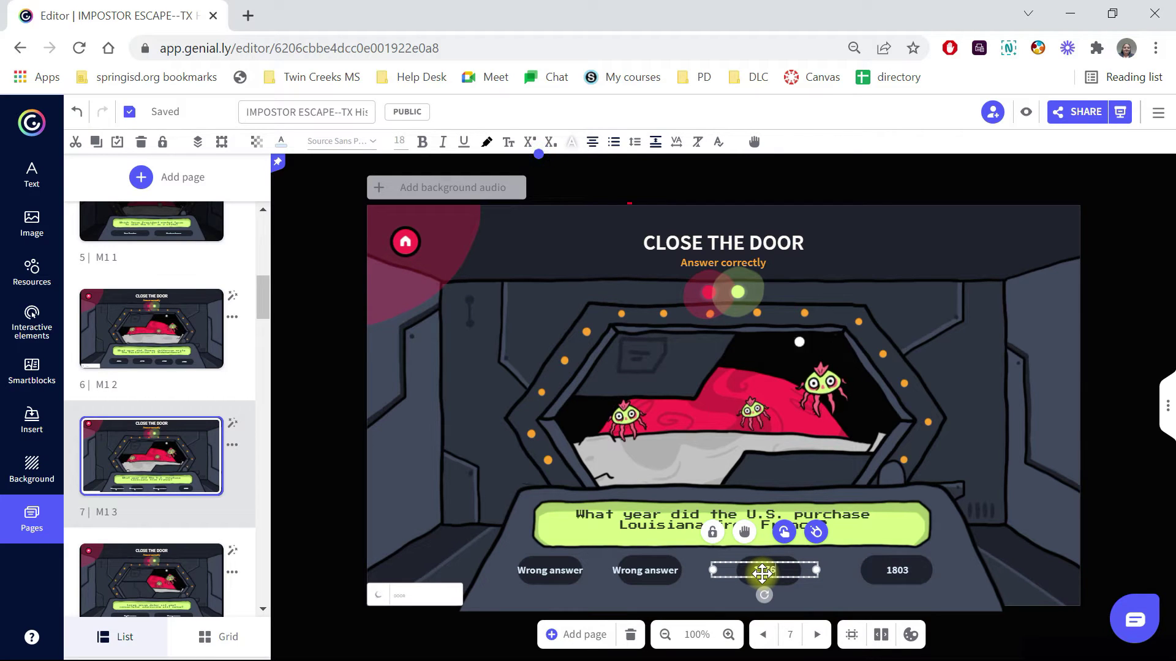
double_click(639, 570)
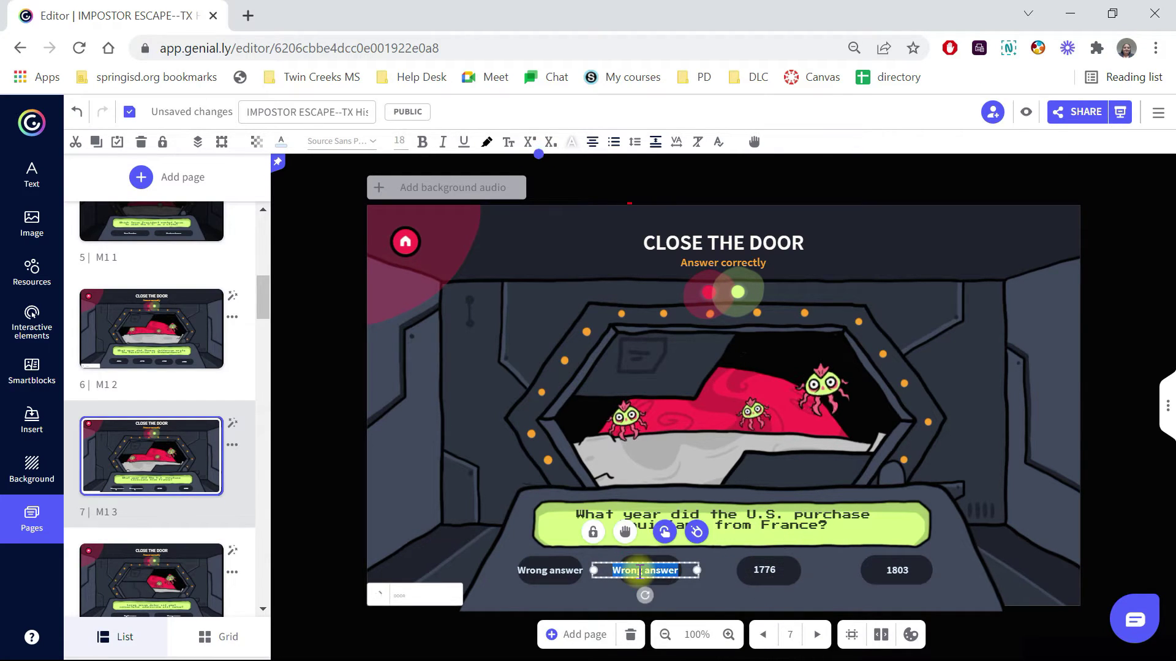
type("1789")
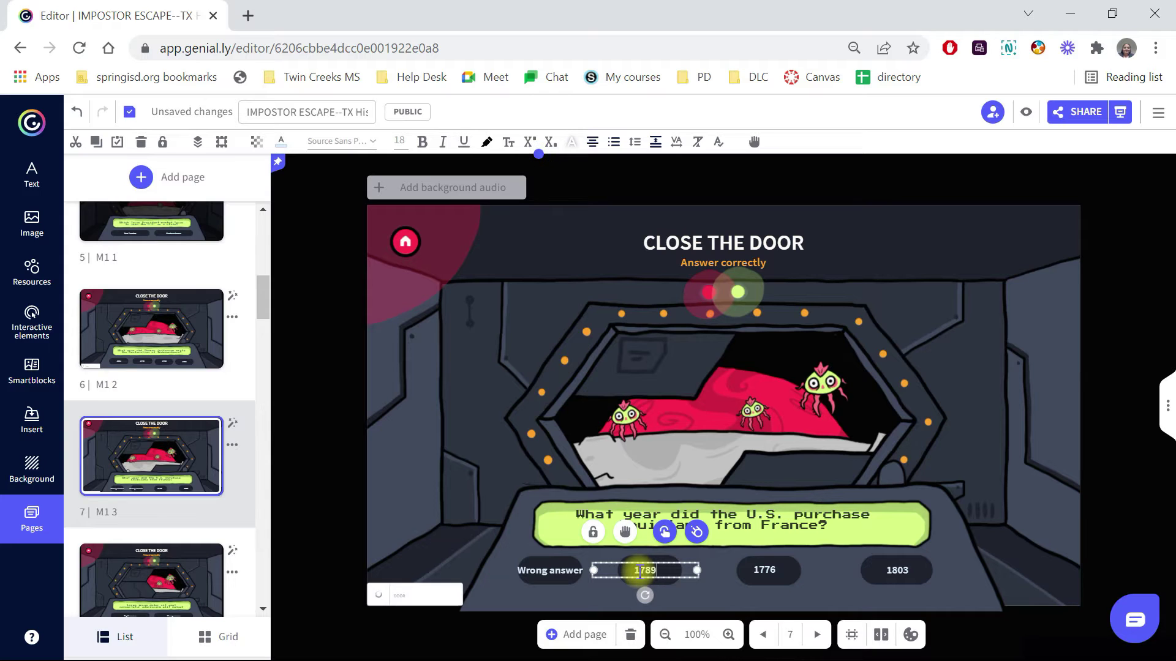
double_click(560, 570)
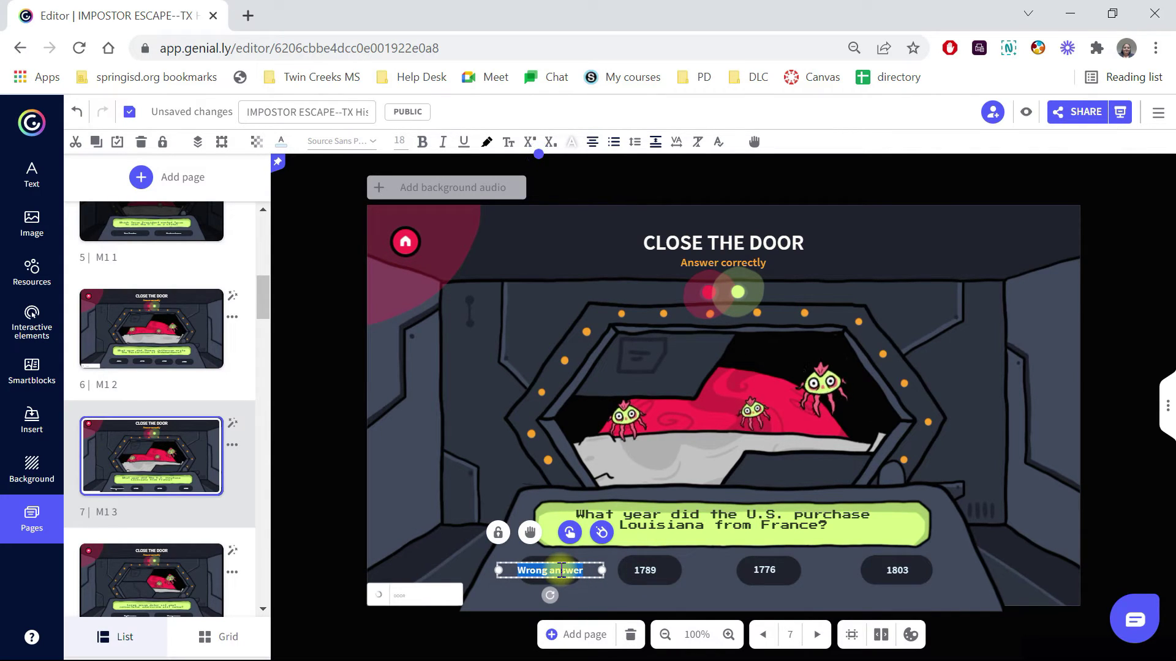
type("1763")
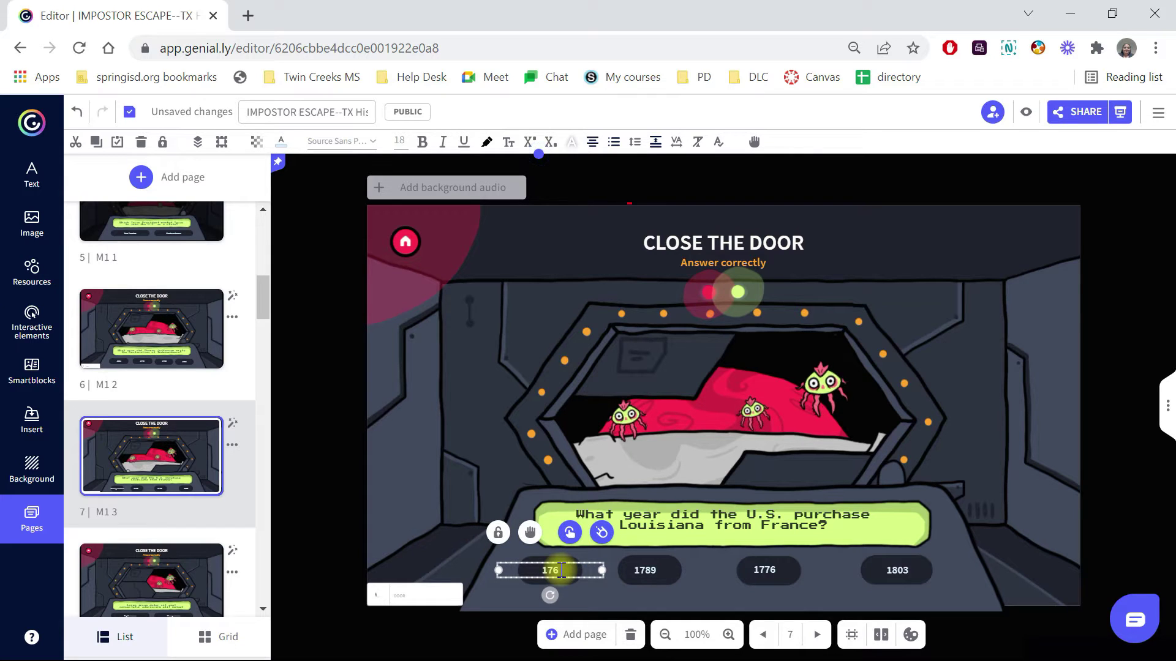
left_click(699, 589)
key("ctrl+z")
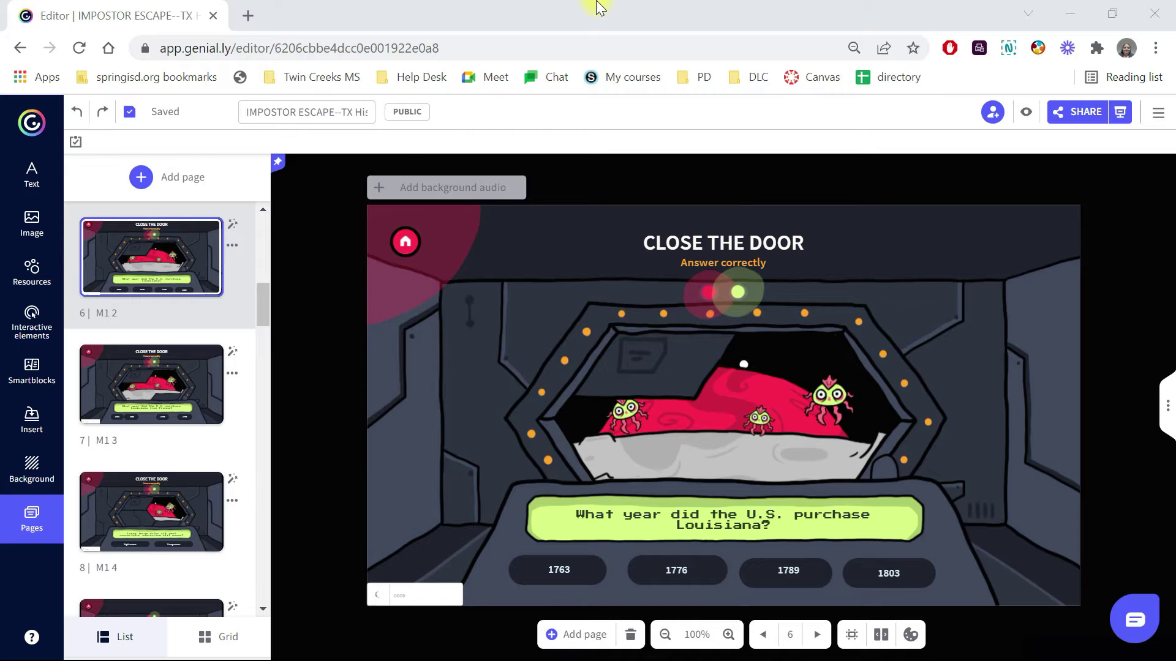
Step: Open page 20 (M5), titled "IDENTIFY THE IMPOSTOR!", for editing
left_click_drag(266, 292, 268, 473)
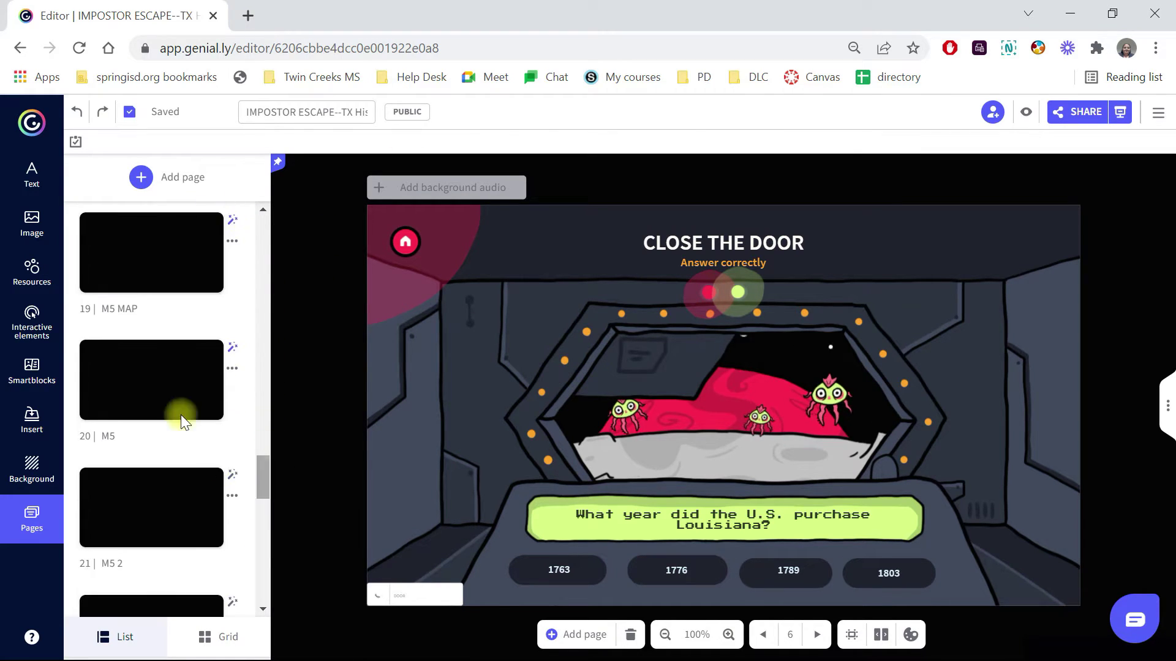
left_click(156, 390)
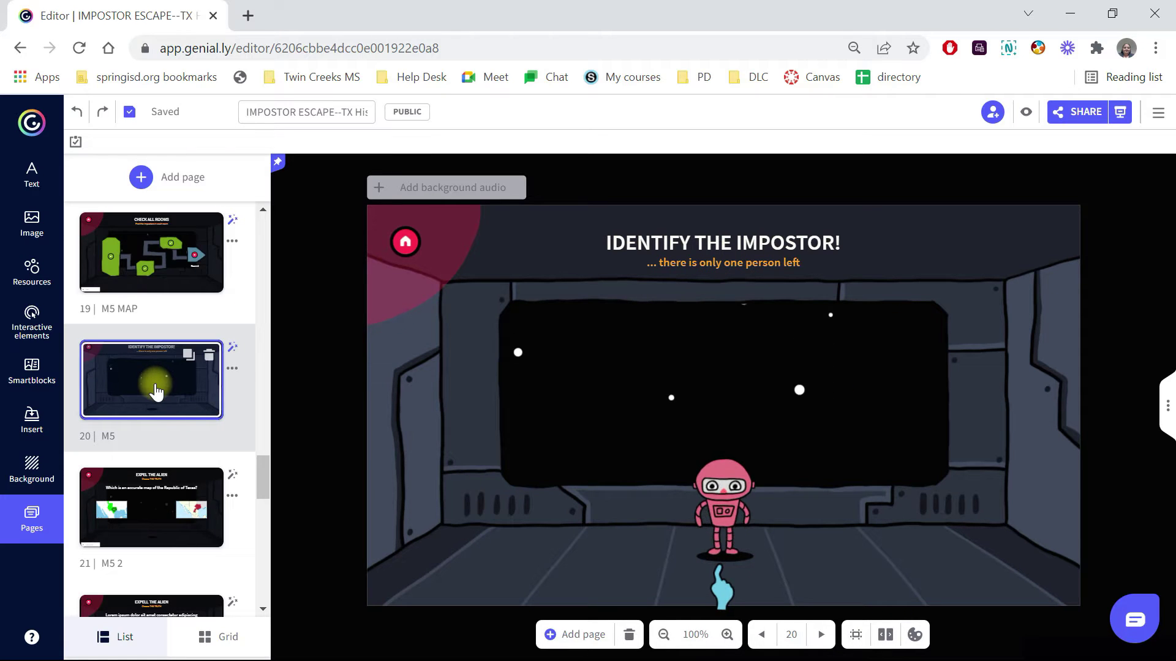
left_click(580, 416)
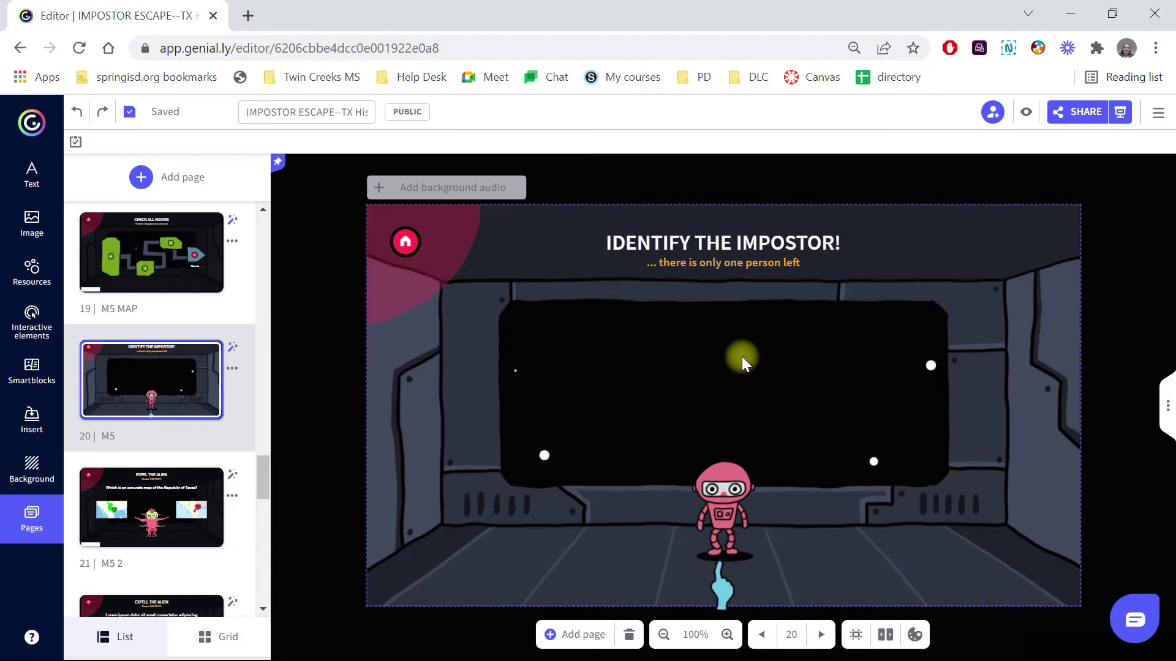
Step: Add an oval speech bubble shape with a jagged tail, place it above and slightly right of the pink robot's head, and enlarge it
left_click(34, 280)
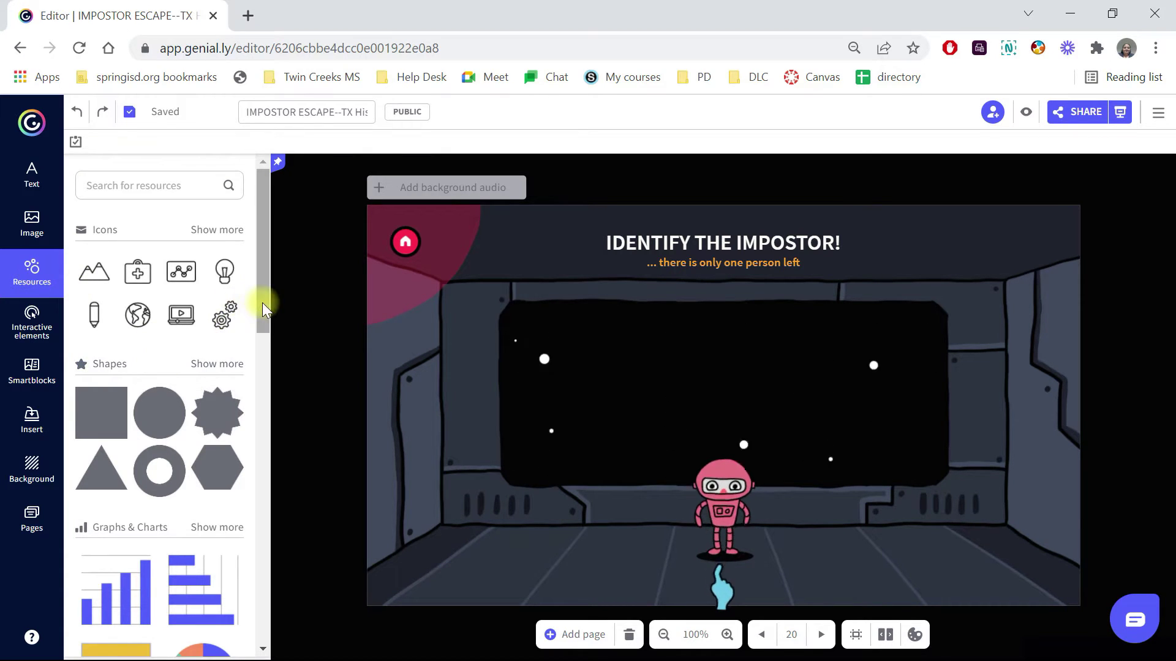
mouse_move(262, 303)
left_mouse_down()
mouse_move(265, 612)
mouse_move(263, 308)
left_mouse_up()
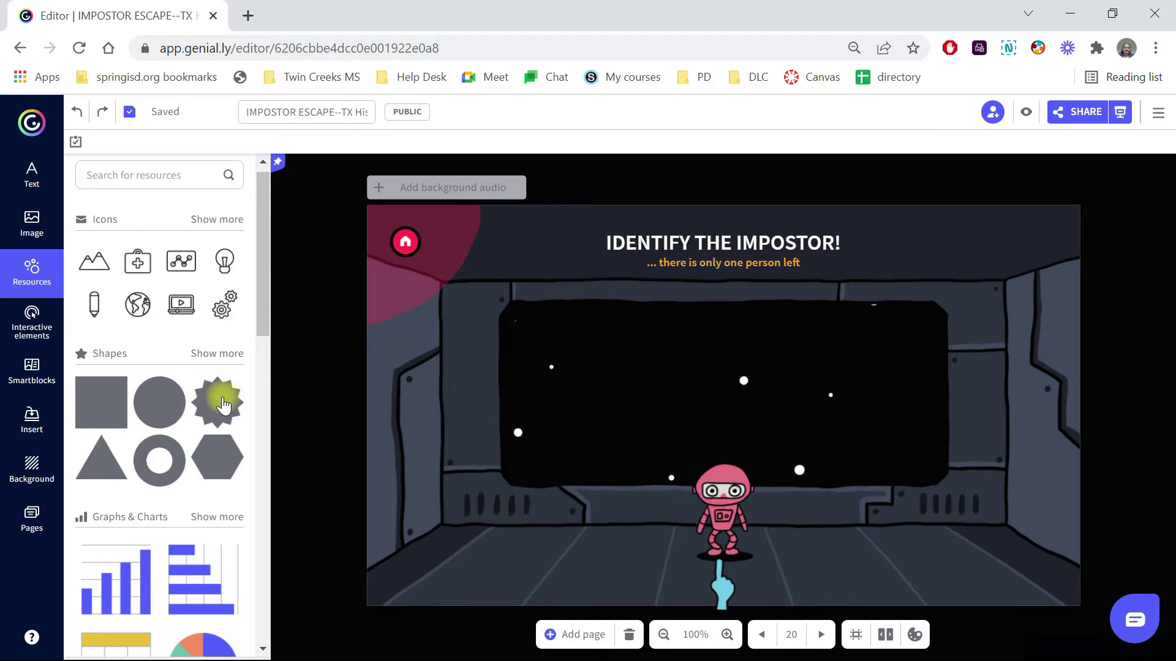
left_click(218, 355)
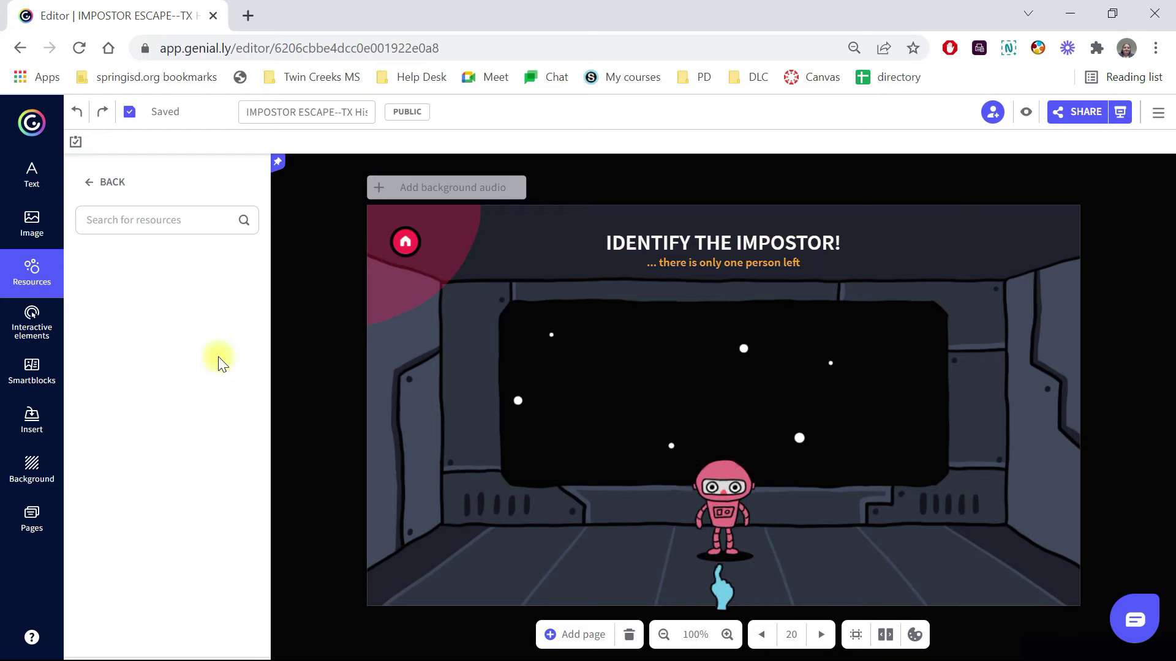
left_click_drag(260, 332, 295, 530)
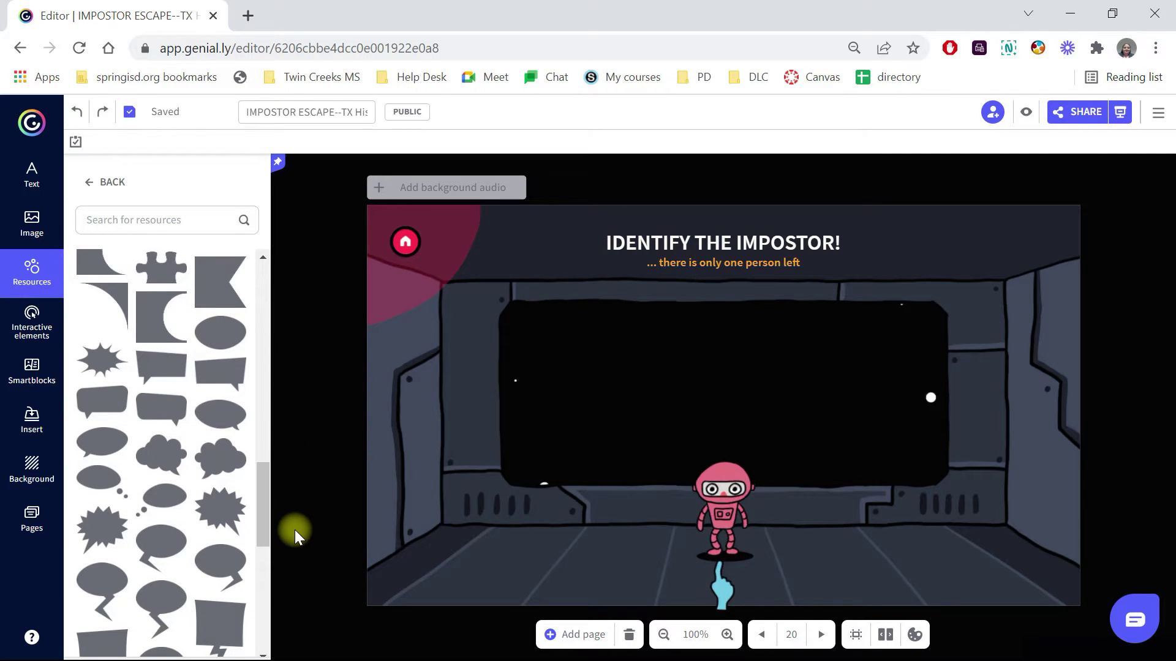
left_click(220, 563)
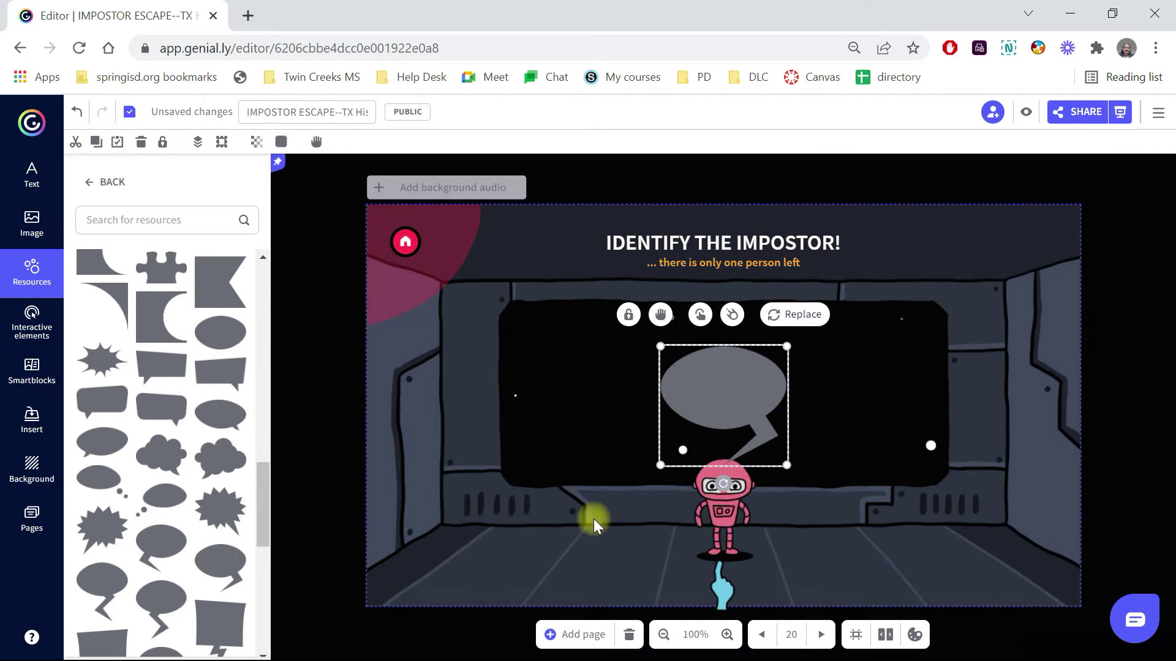
left_click_drag(745, 388, 760, 387)
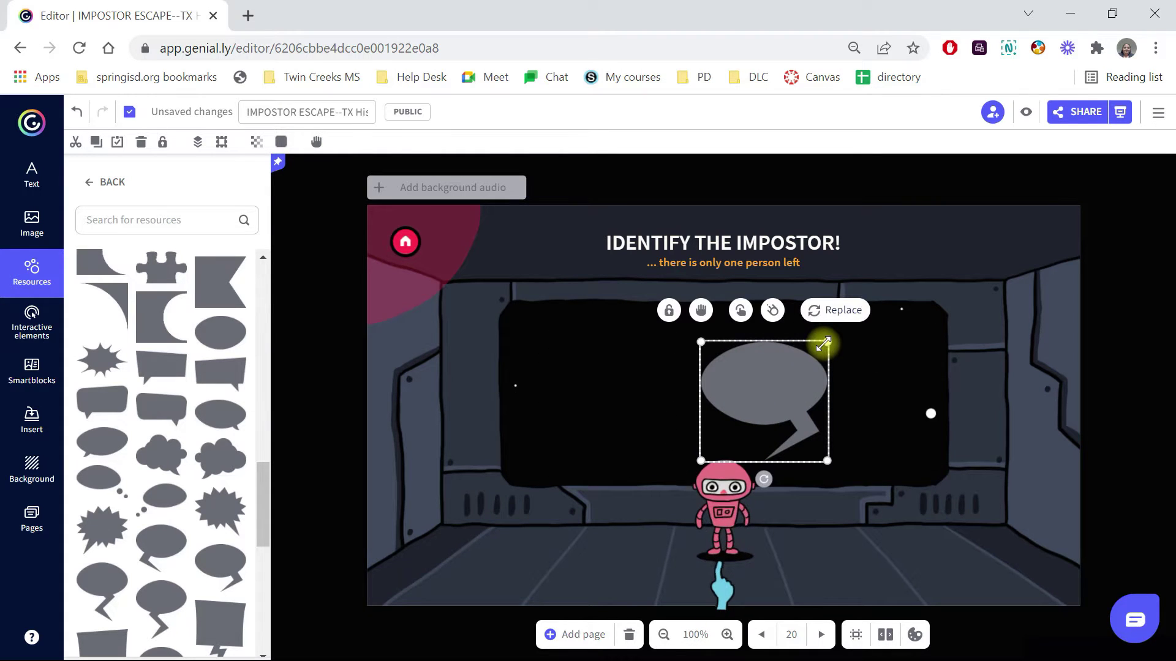
left_click_drag(830, 336, 855, 312)
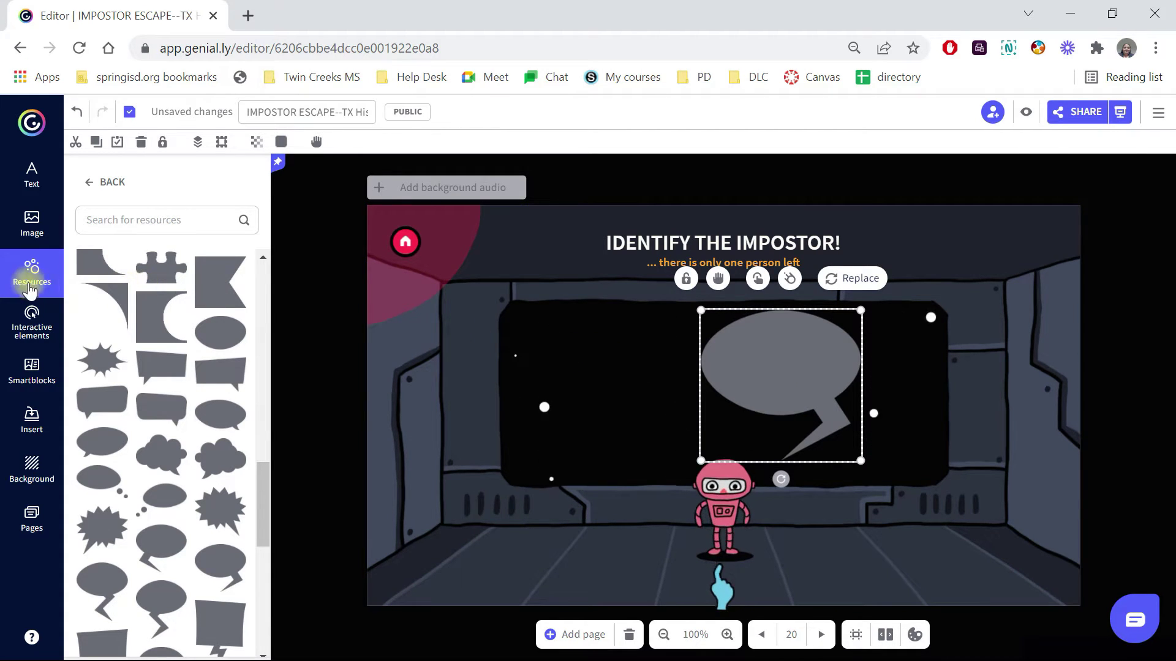
Step: Add a Subtitle text box, place it on the speech bubble and narrow it to fit the bubble's width
left_click(31, 175)
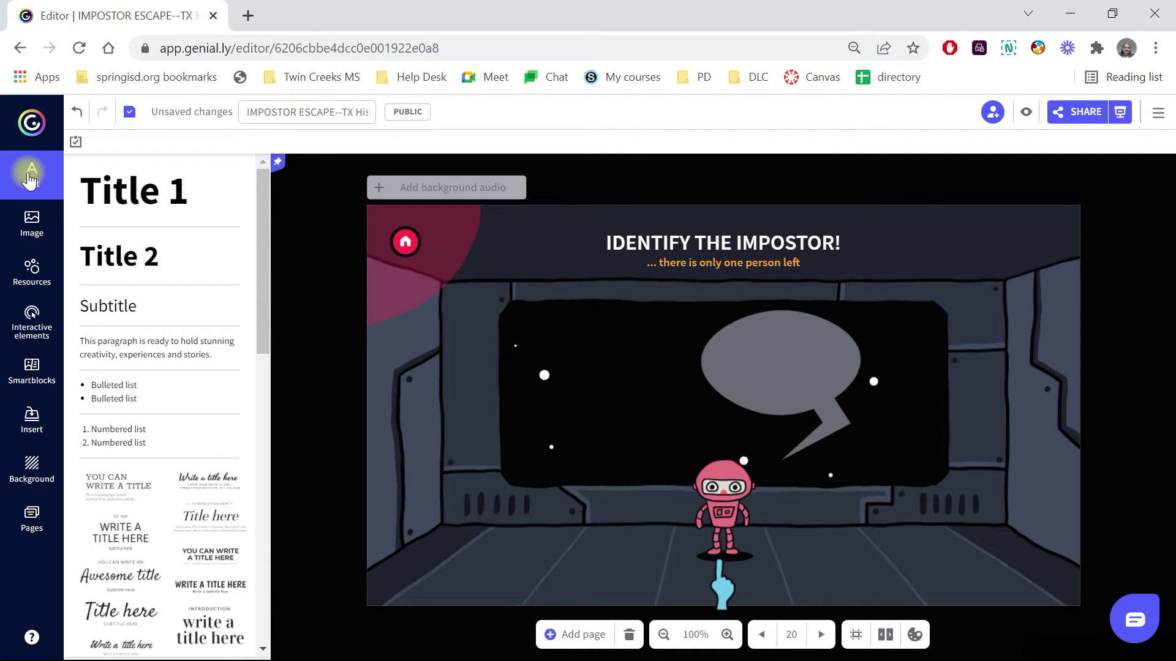
left_click(122, 317)
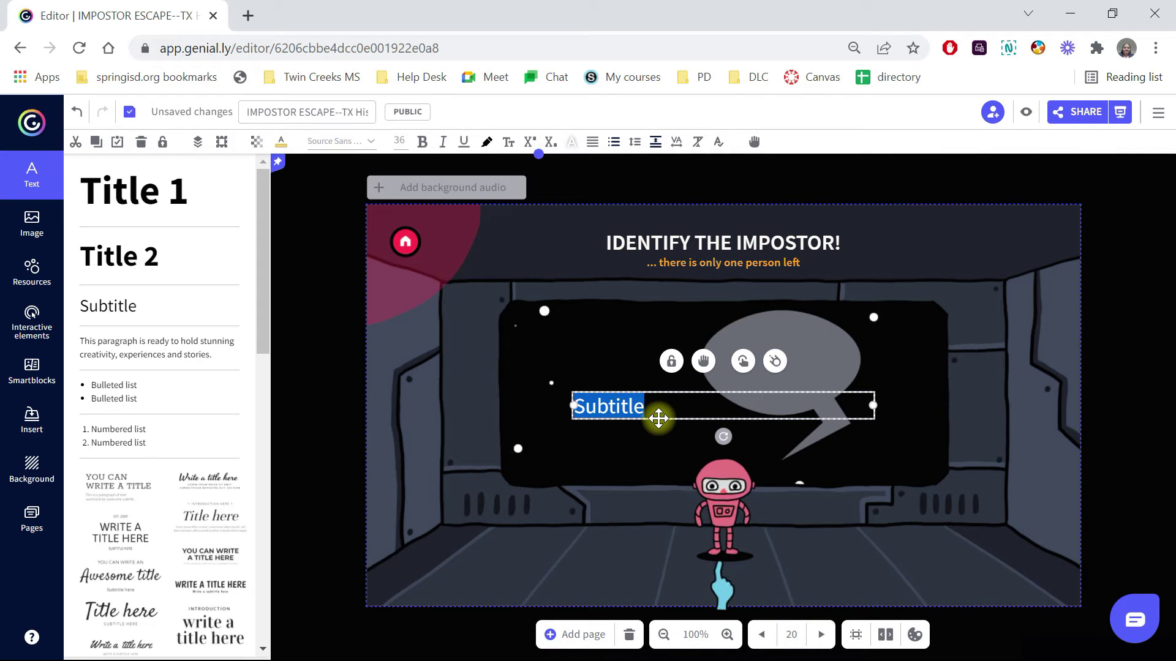
left_click_drag(659, 417, 813, 349)
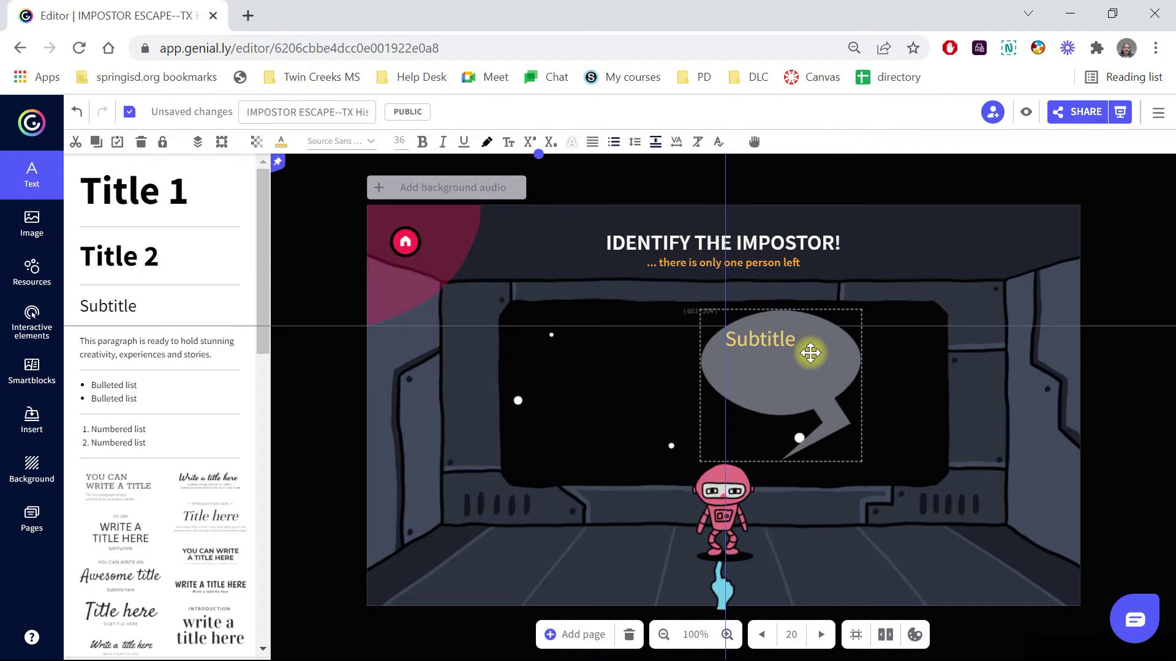
double_click(776, 337)
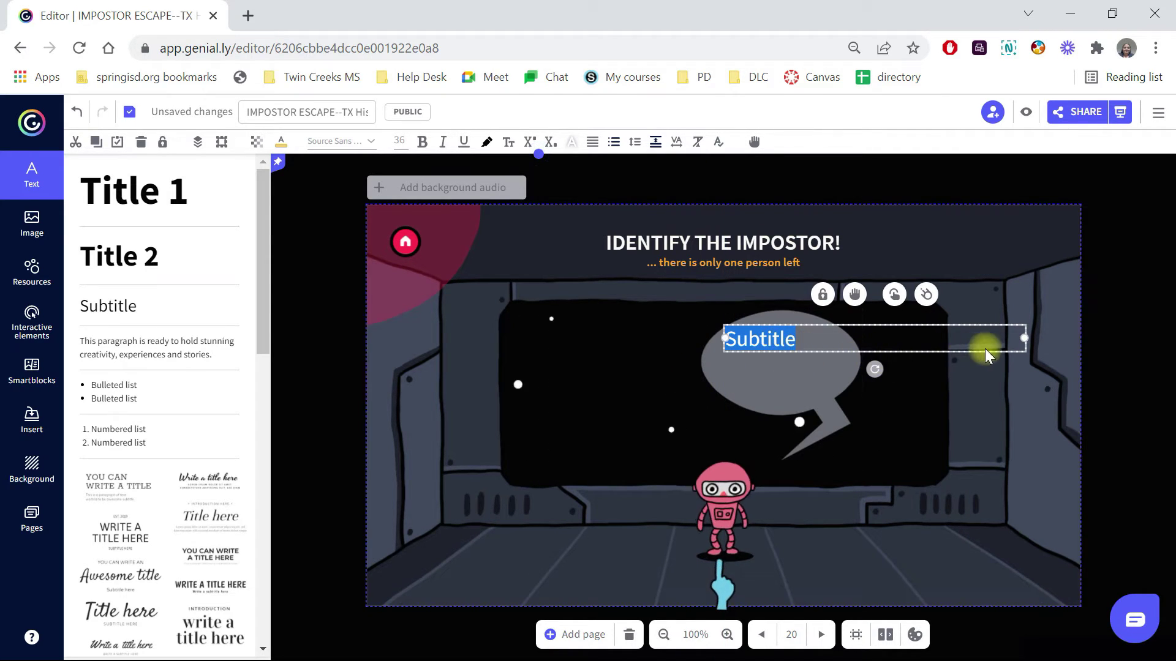
left_click_drag(1019, 337, 848, 356)
Step: Replace the placeholder in the bubble's text box with "No! I have proof I'm not an alien. Come closer.Click bubble to approach"
double_click(800, 349)
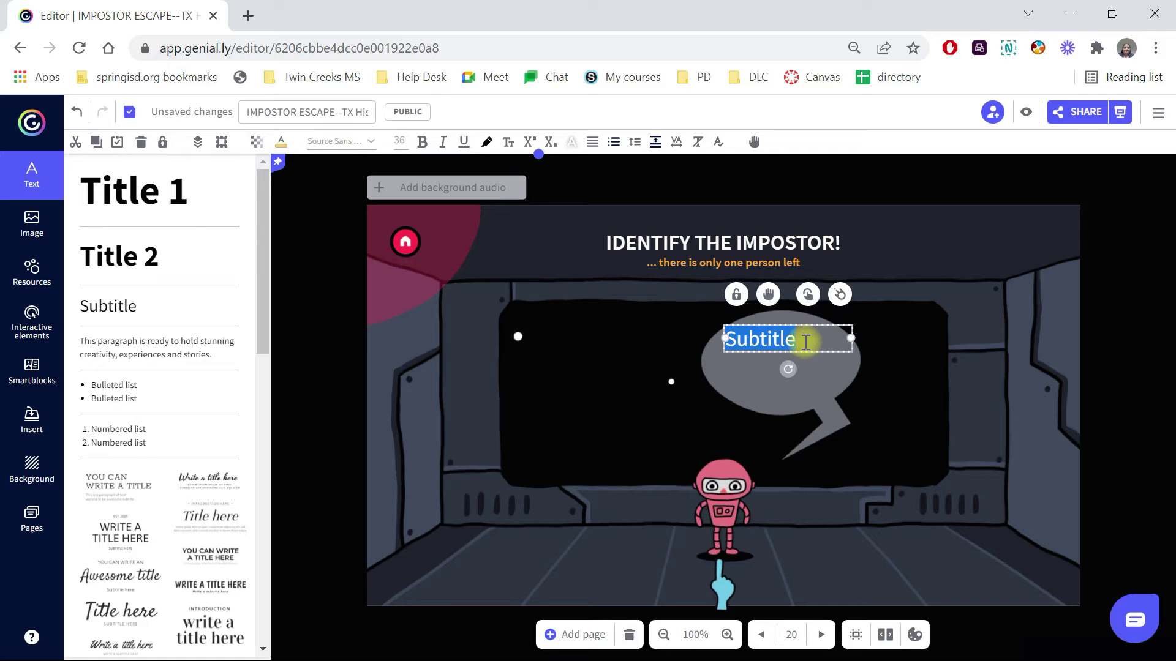
left_click(806, 343)
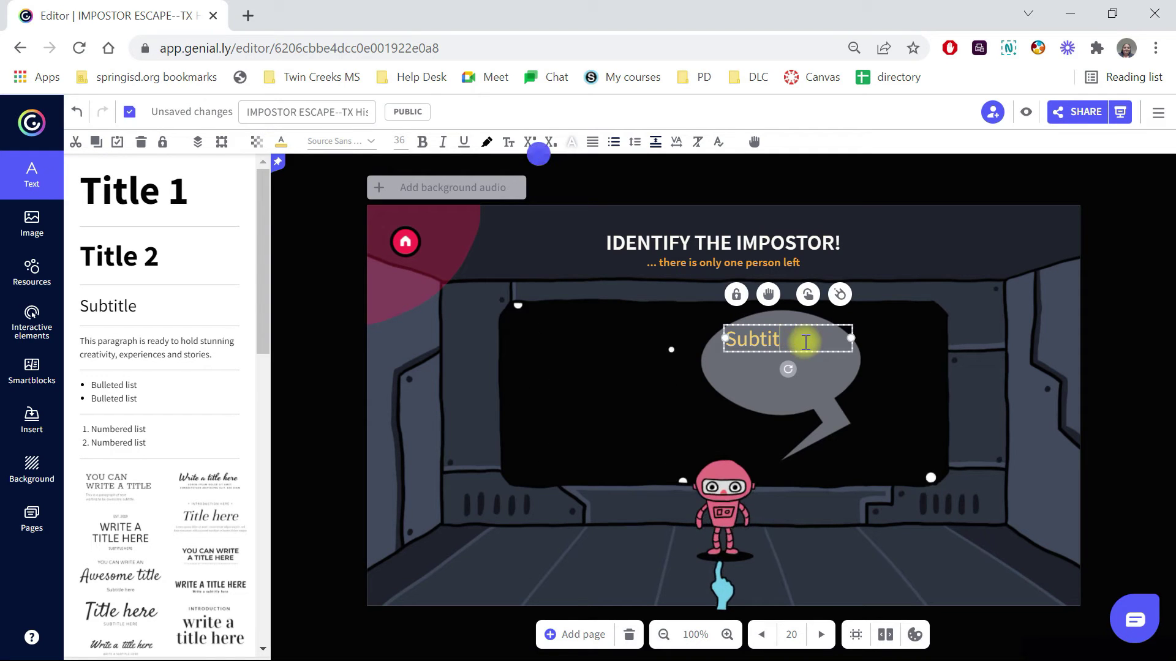
key("BackSpace")
key("BackSpace")
key("BackSpace")
key("BackSpace")
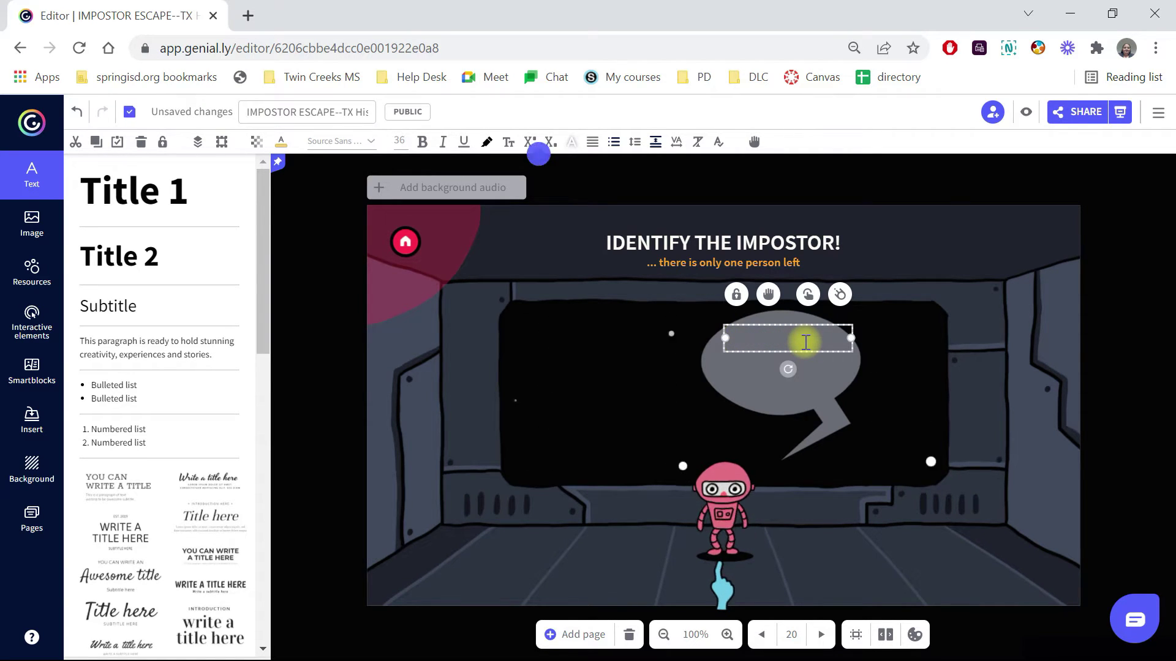
type("No! I have proof I'm not an alien. Come closer.Click bubble to approach")
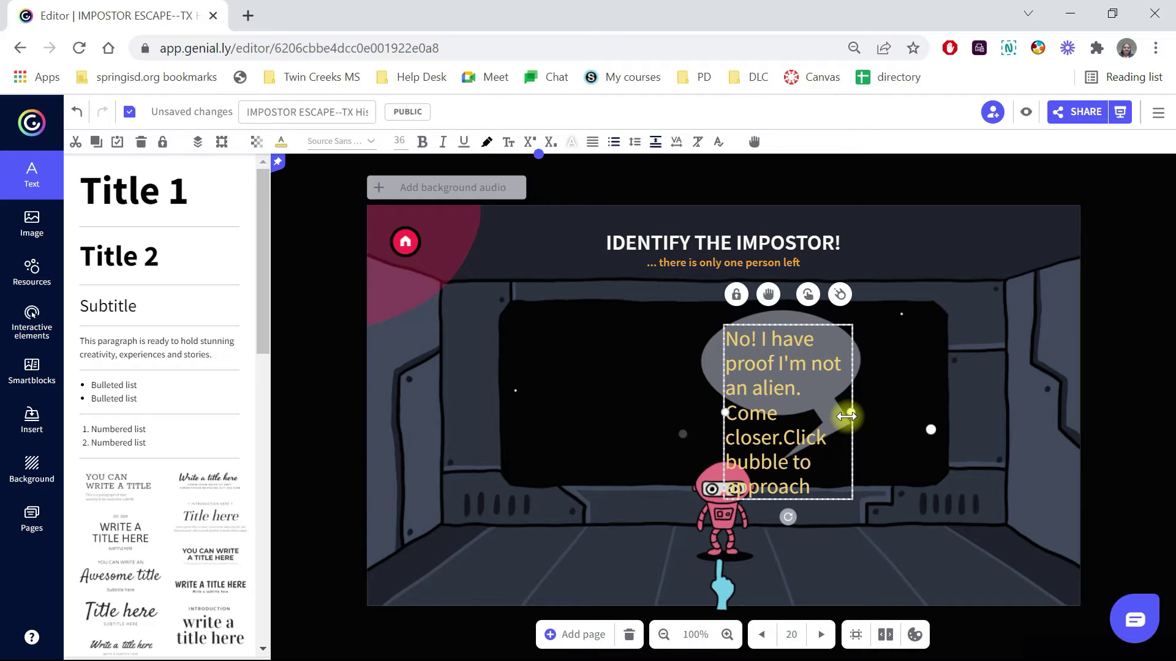
Step: Set the font size of all the speech bubble text to 20 px
left_click_drag(820, 477, 723, 330)
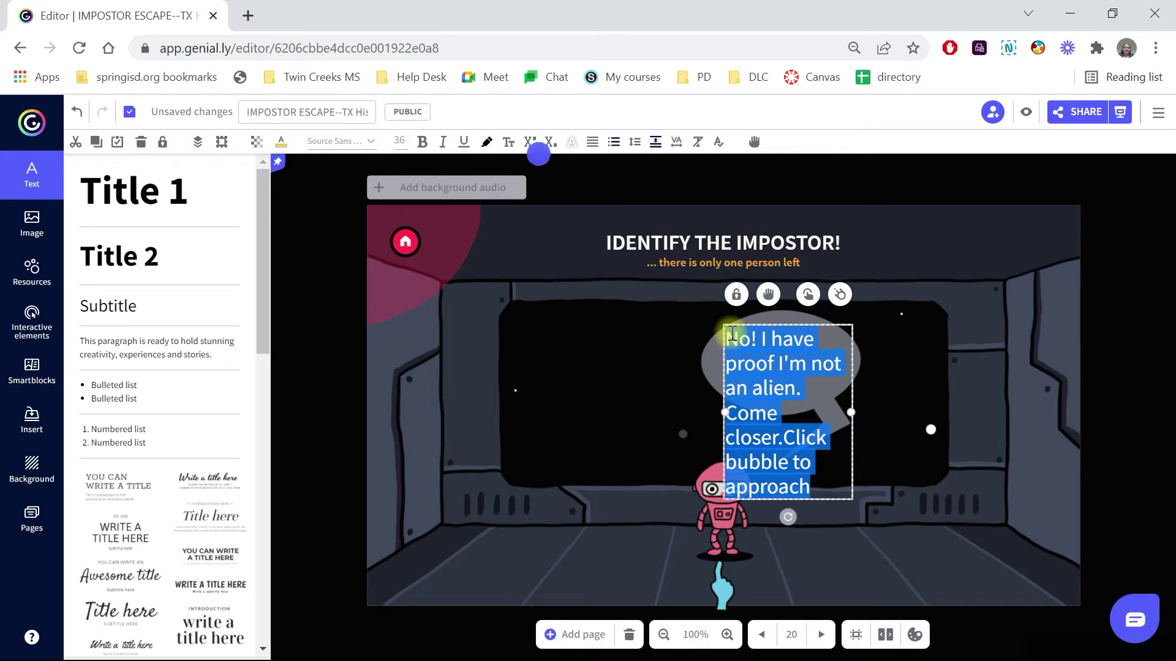
left_click(399, 142)
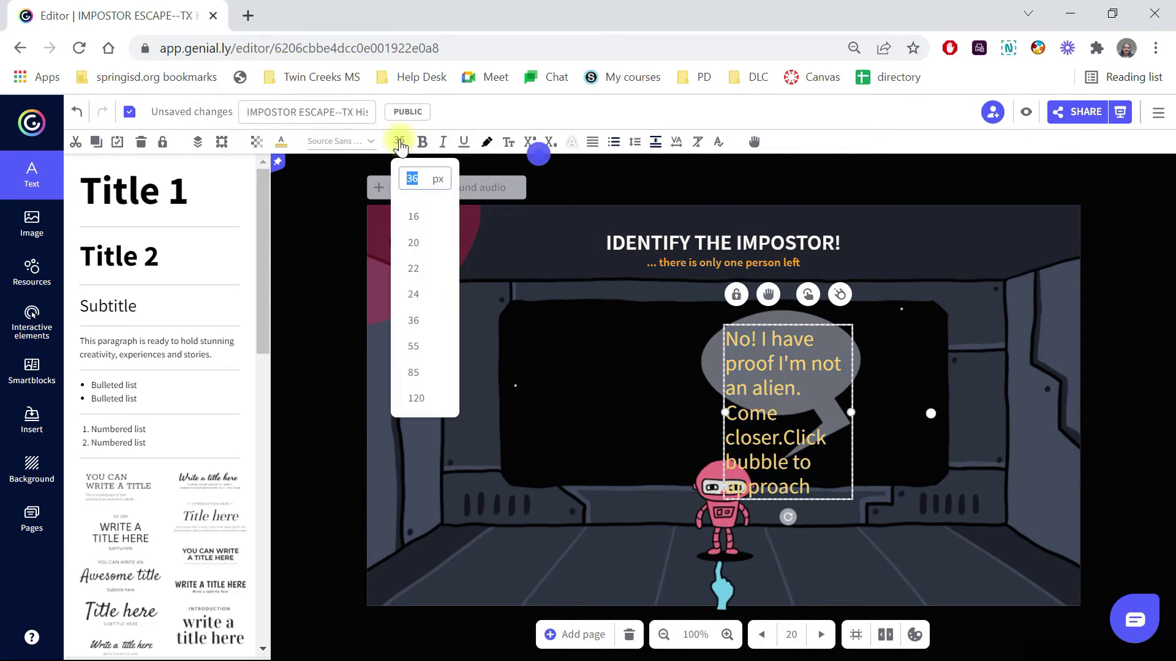
left_click(415, 243)
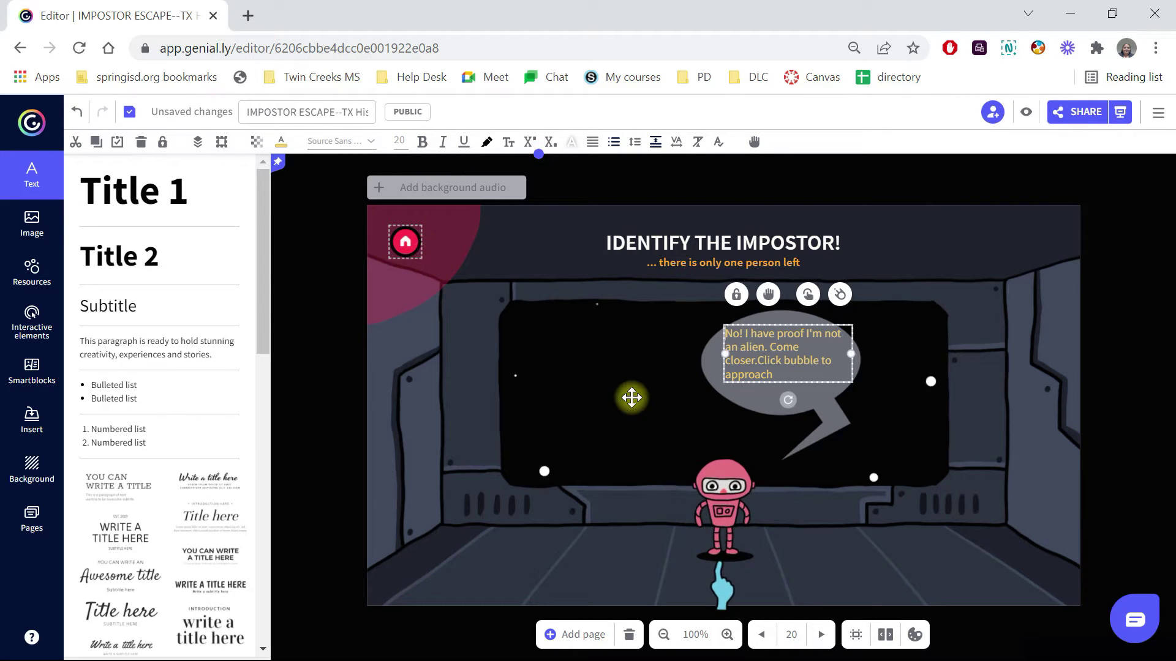
Step: Move "Click bubble to approach" onto its own line, separated from "Come closer." by a blank line
left_click(763, 369)
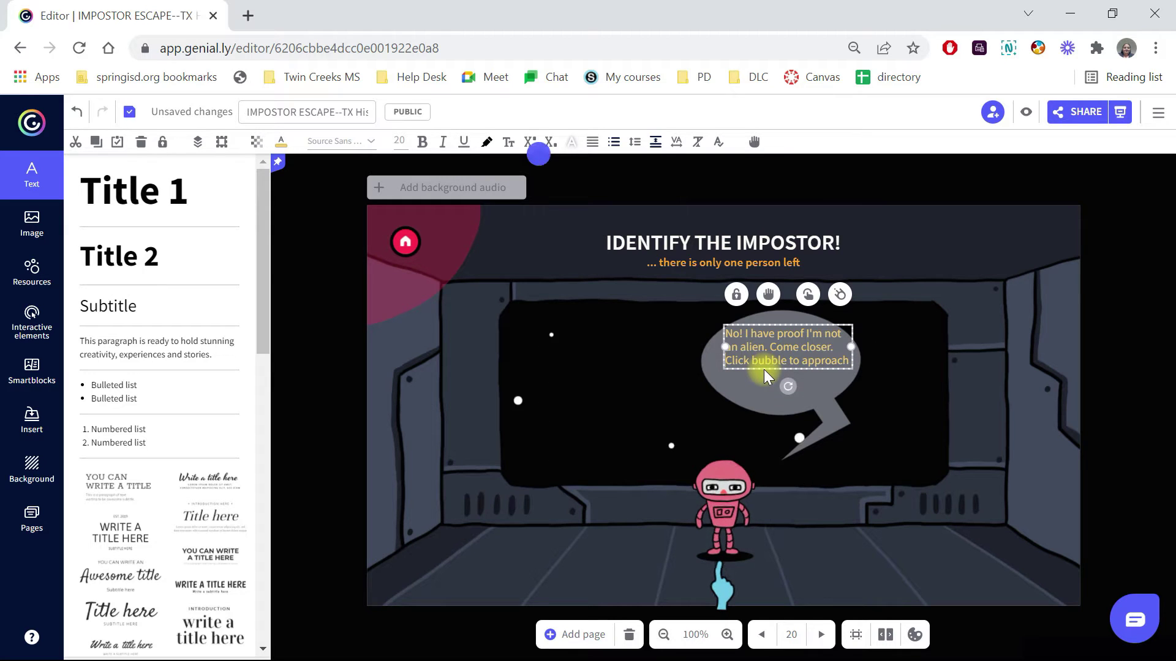
left_click(836, 351)
key("Return")
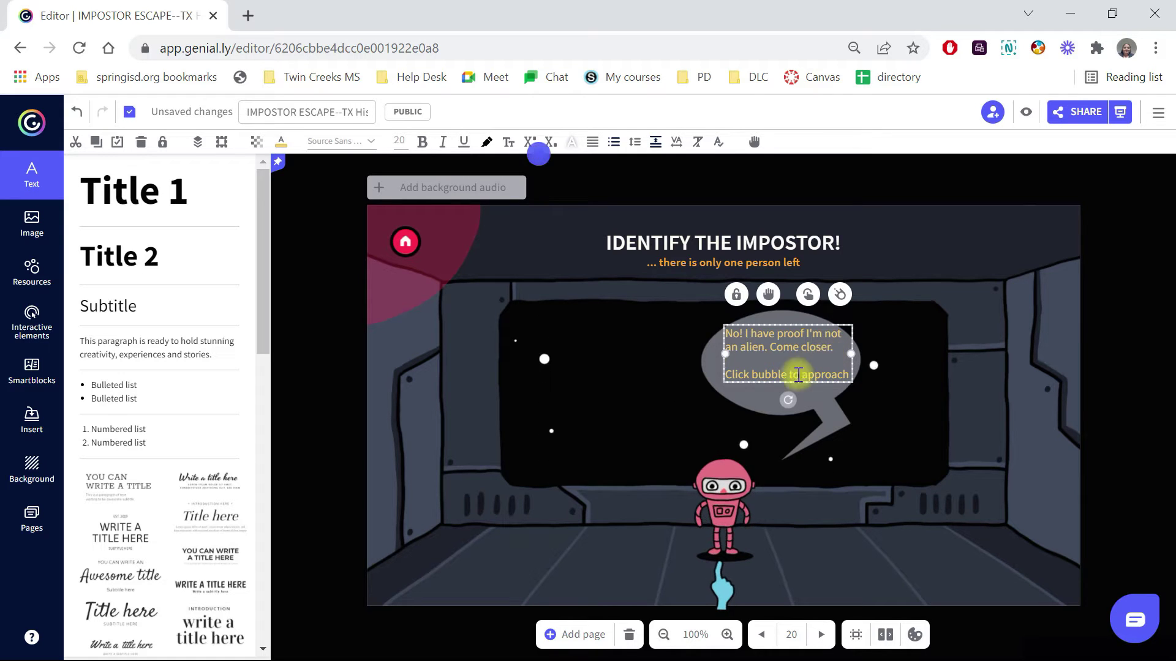
Step: Make the speech bubble interactive with a Go to page link to the M1 ERROR page and save it
left_click(755, 395)
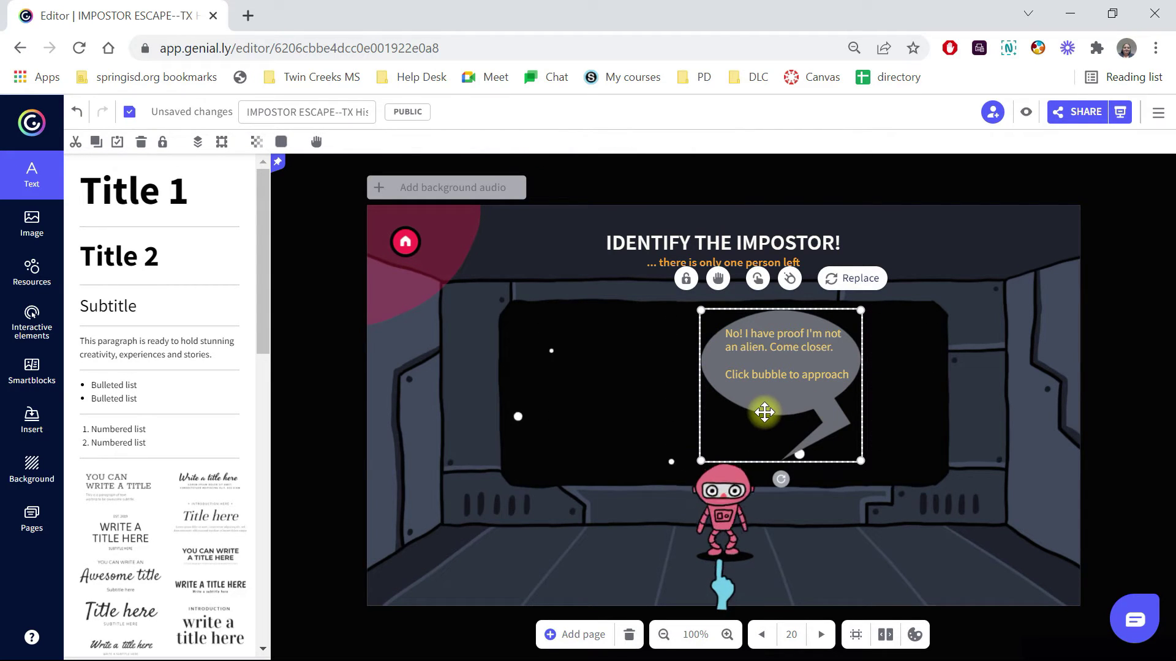
left_click(758, 279)
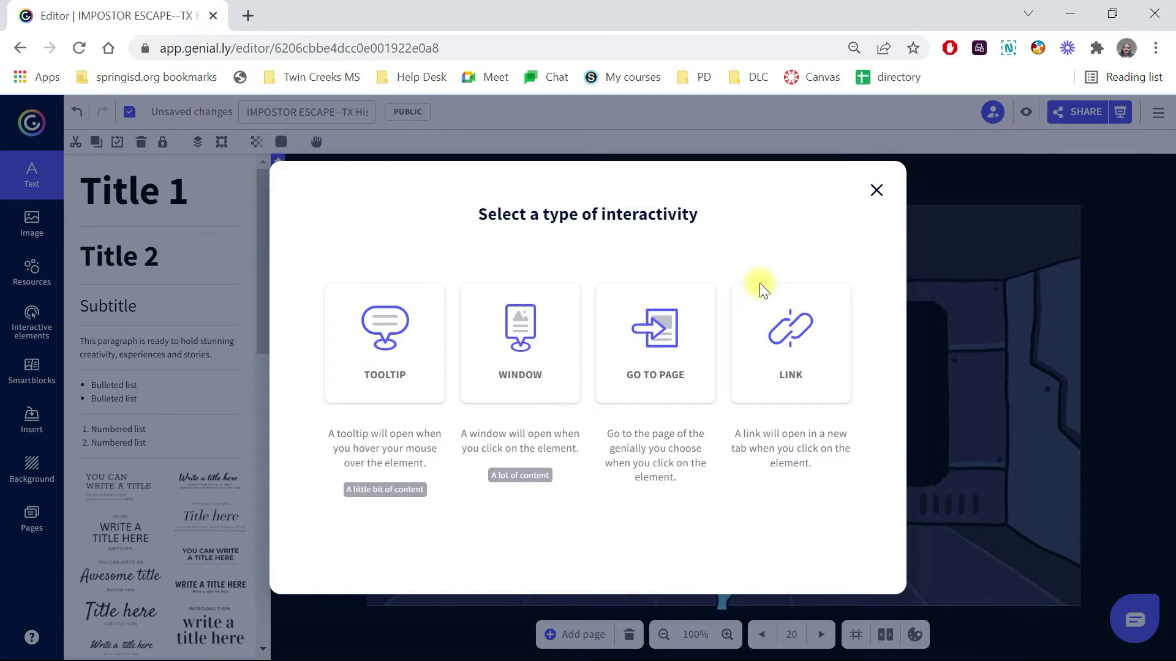
left_click(657, 349)
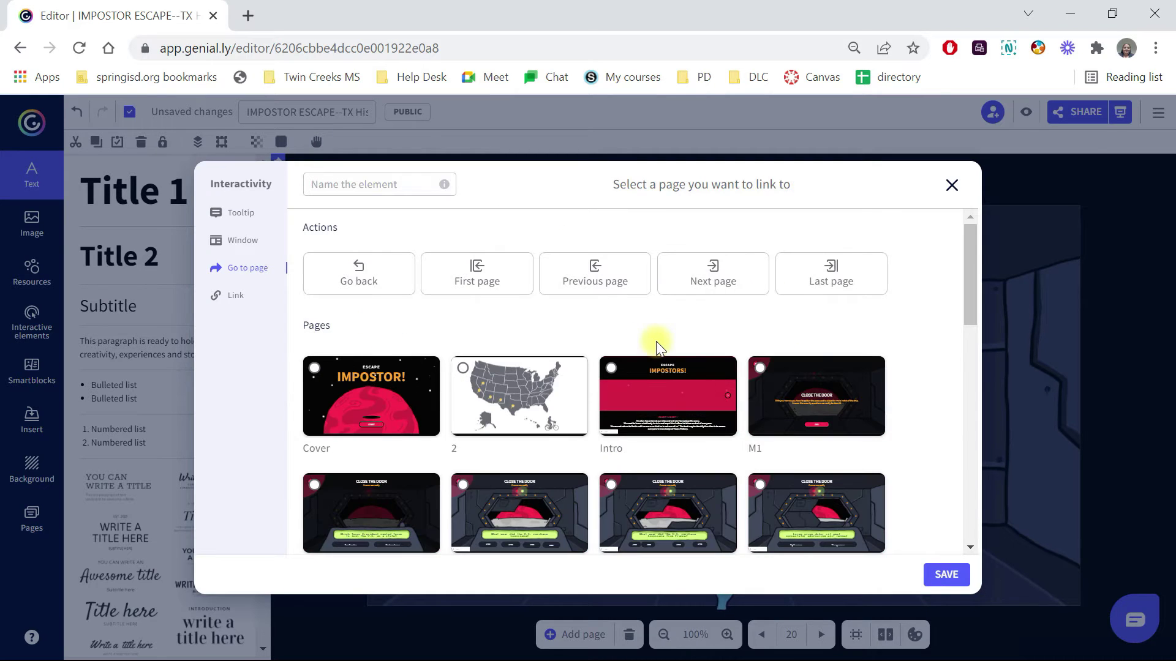
left_click_drag(968, 258, 979, 444)
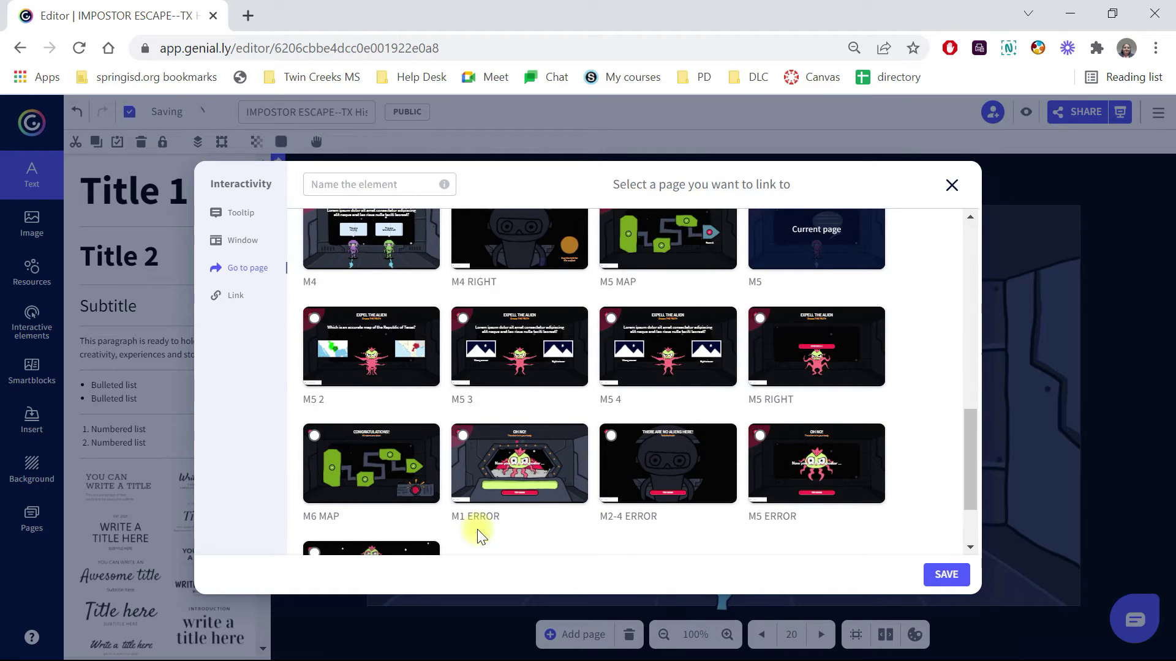
left_click(463, 436)
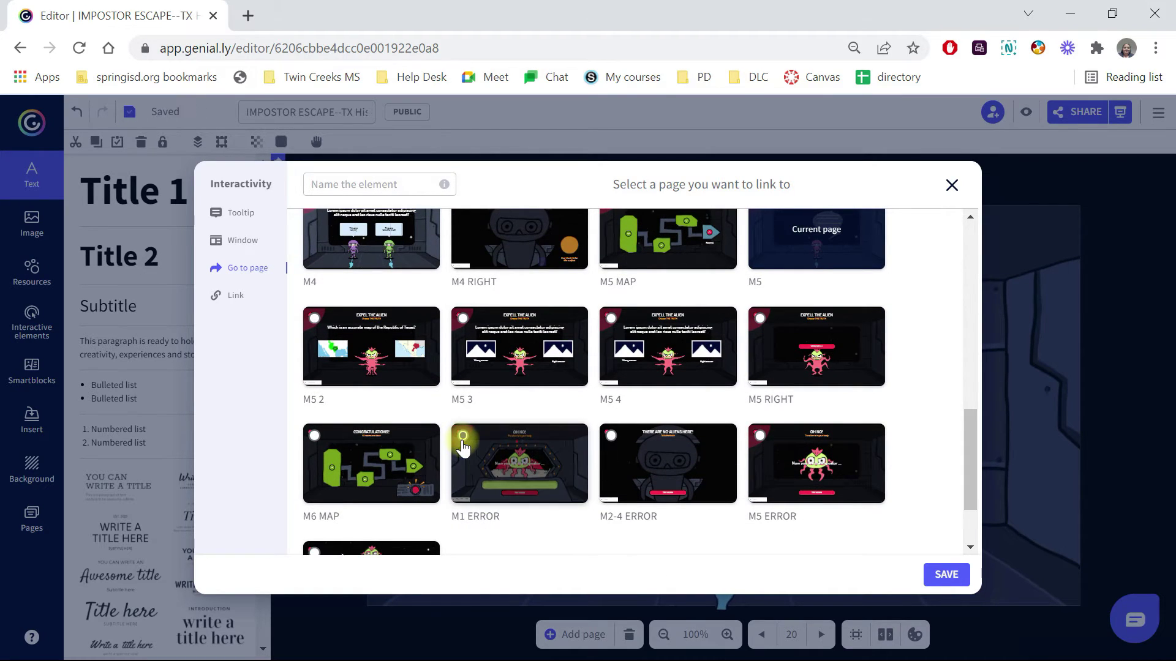
left_click(946, 575)
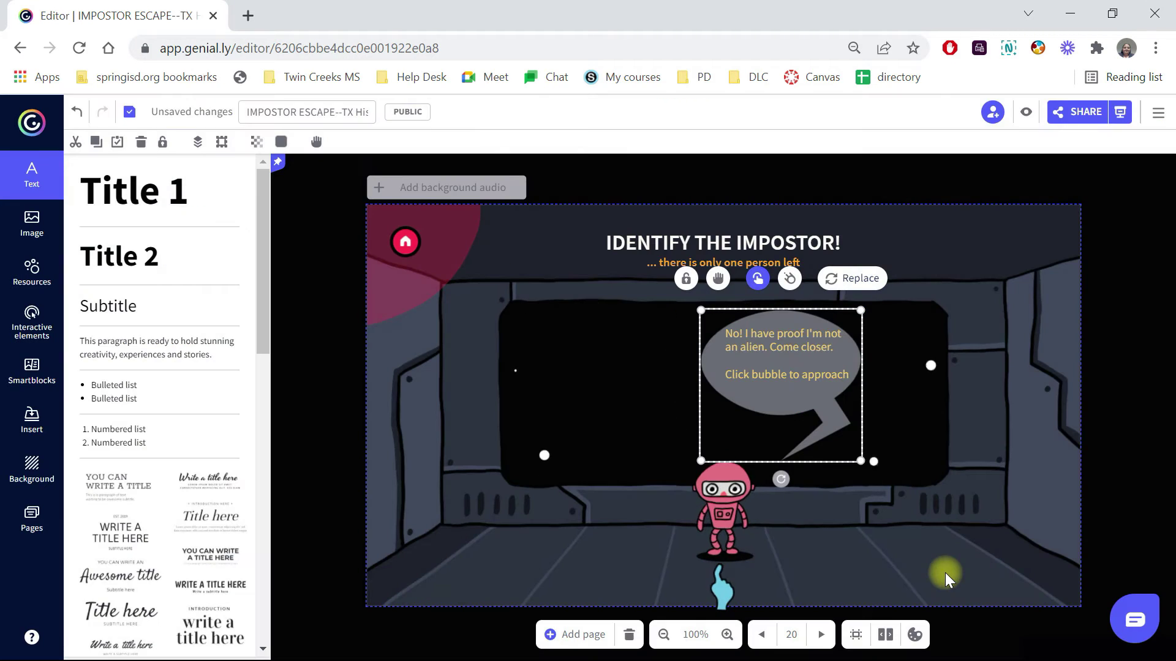
left_click(894, 447)
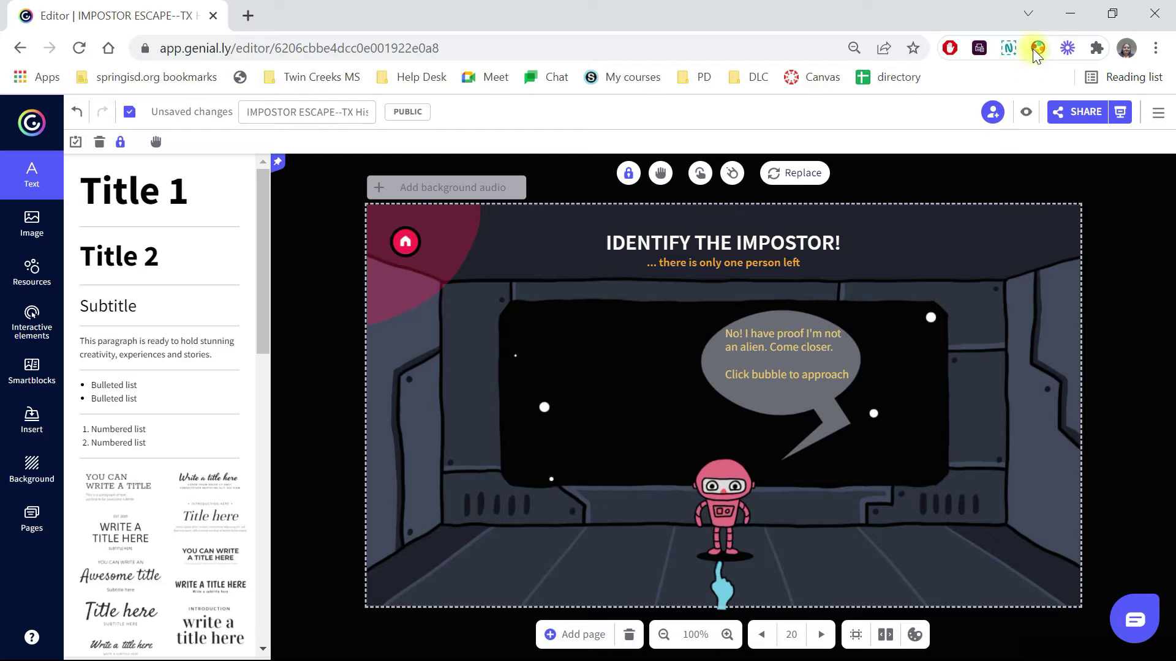
Step: Preview page 20, test the speech bubble's link and return to editing
left_click(1024, 118)
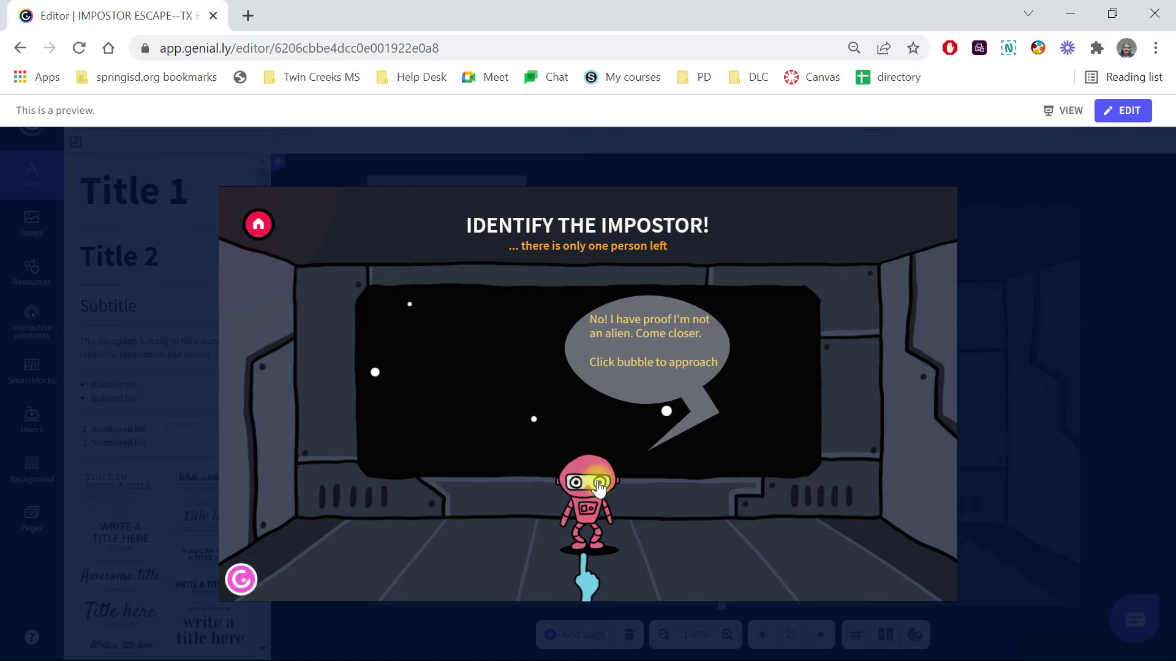
left_click(640, 385)
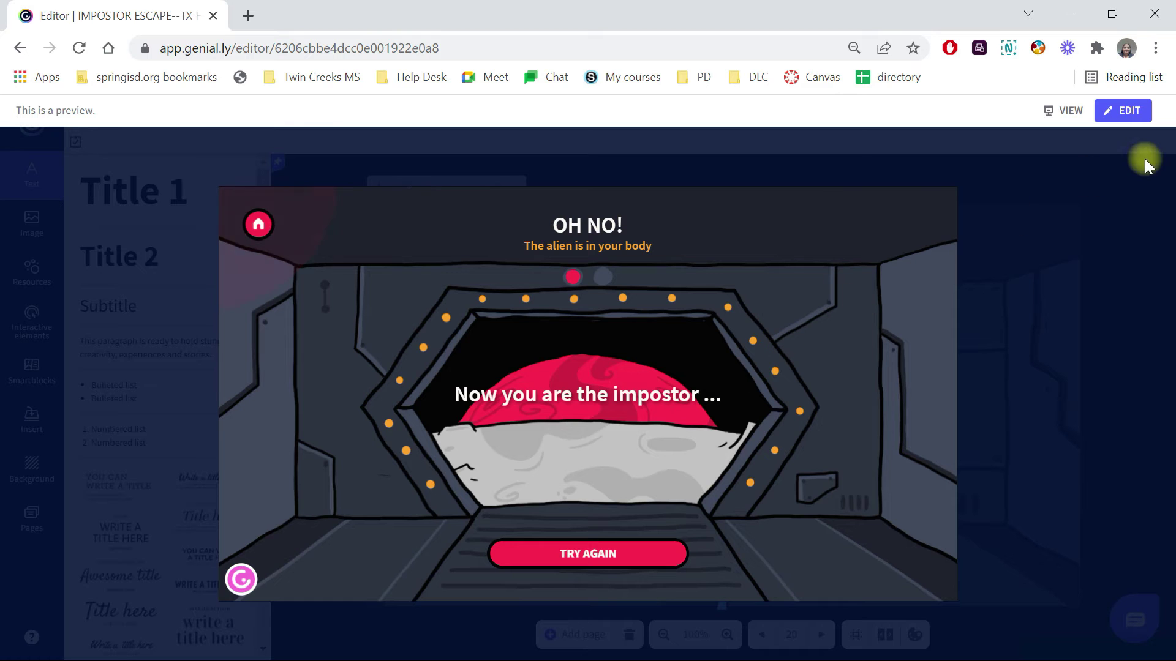
left_click(1130, 114)
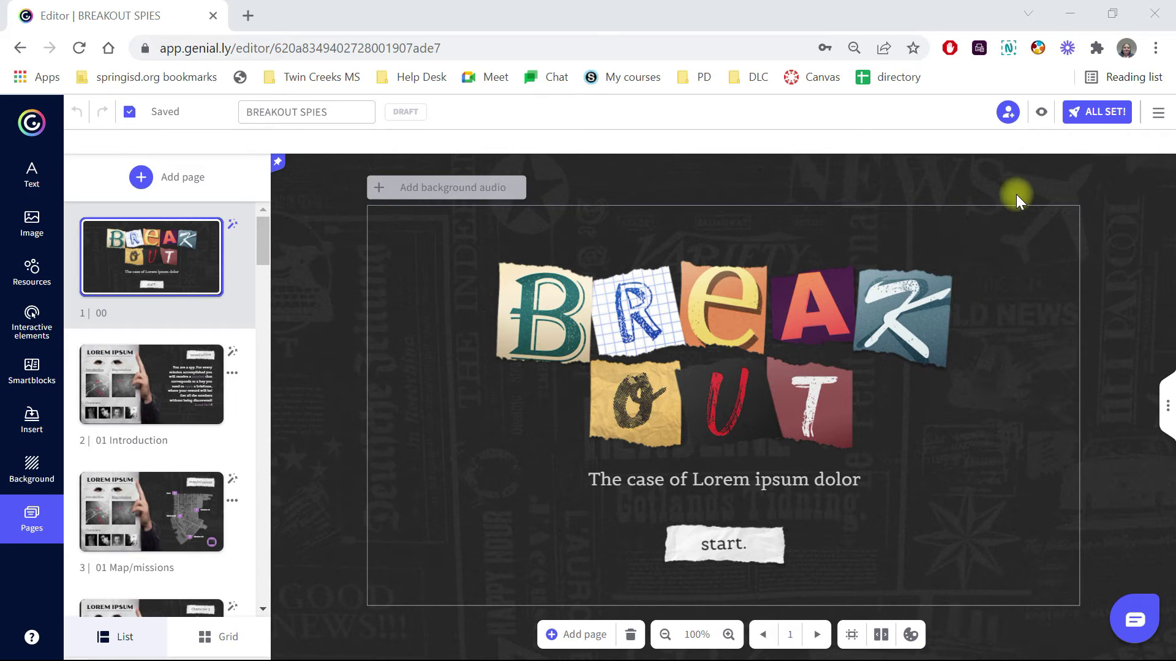
Step: Preview the BREAKOUT SPIES game from its cover, start it and view the Map/missions page
left_click(1041, 113)
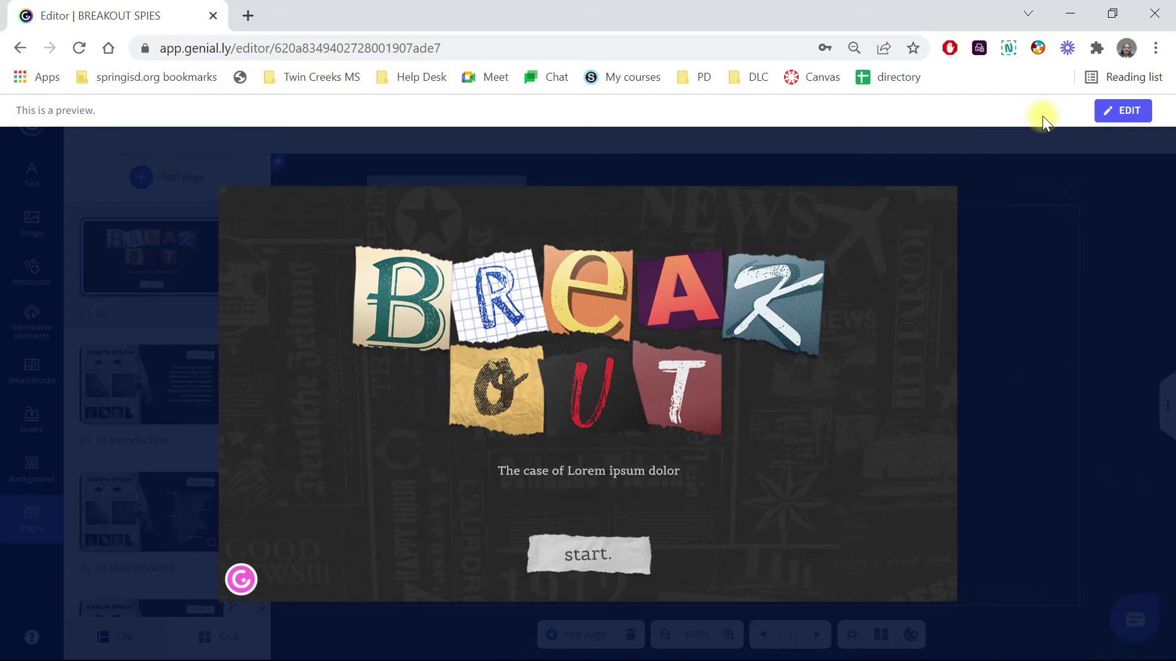
left_click(570, 547)
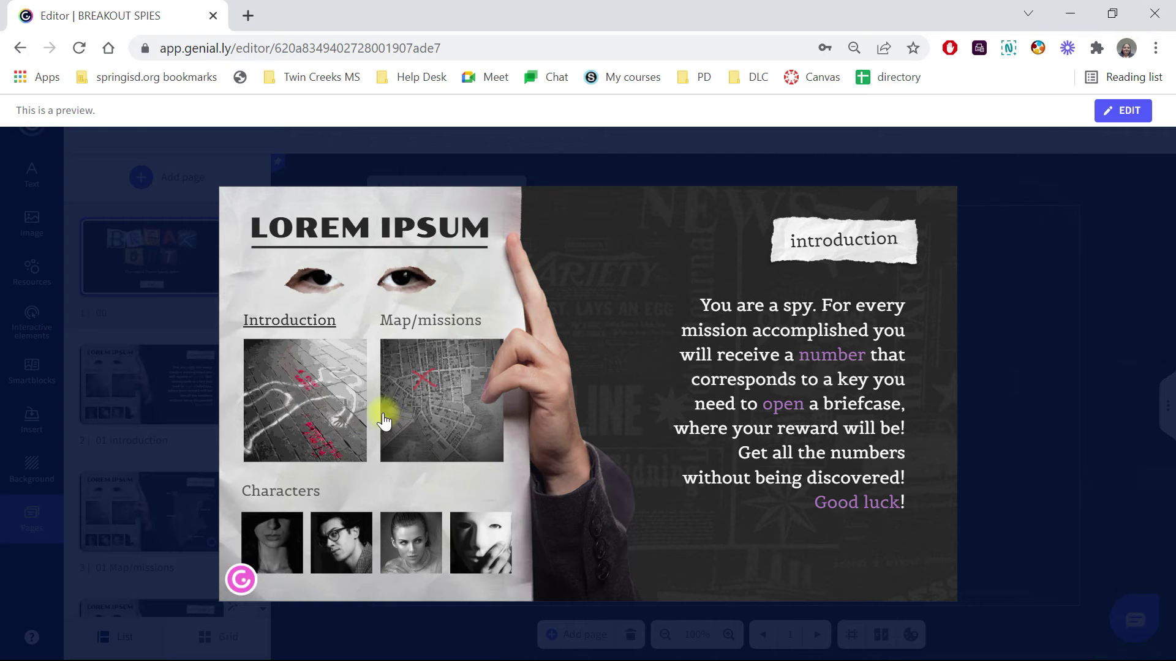
left_click(439, 406)
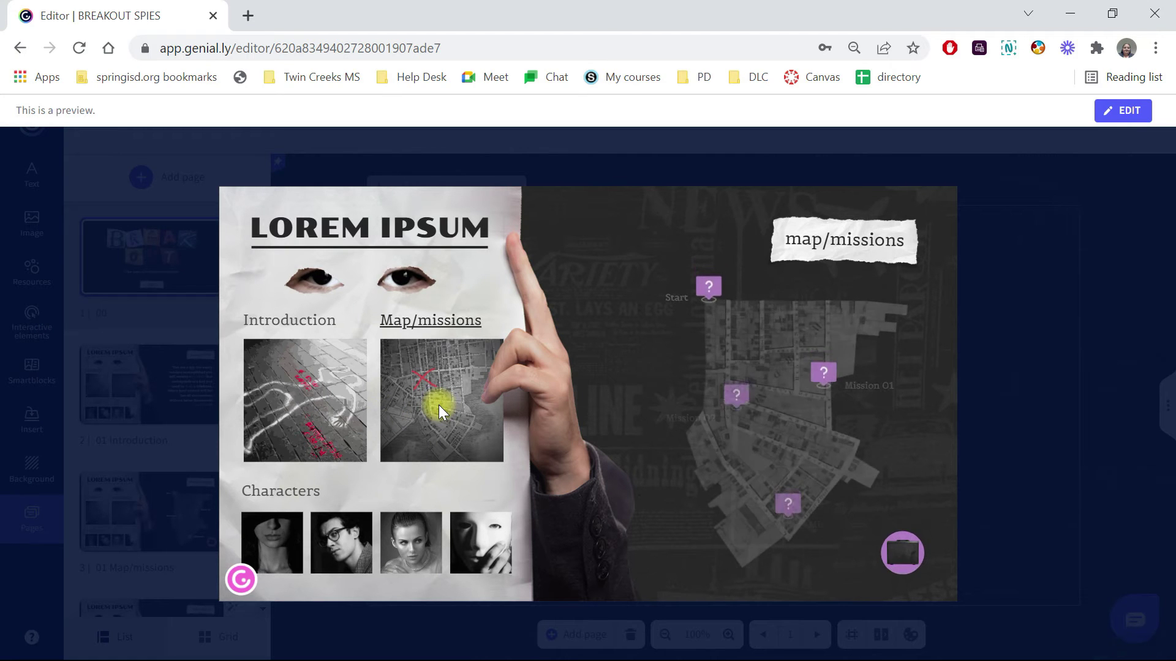
Step: Test the "Choose the shape" mission in the preview: try Option 04, start over, and answer the puzzles with Options 05, 01 and 06
left_click(737, 413)
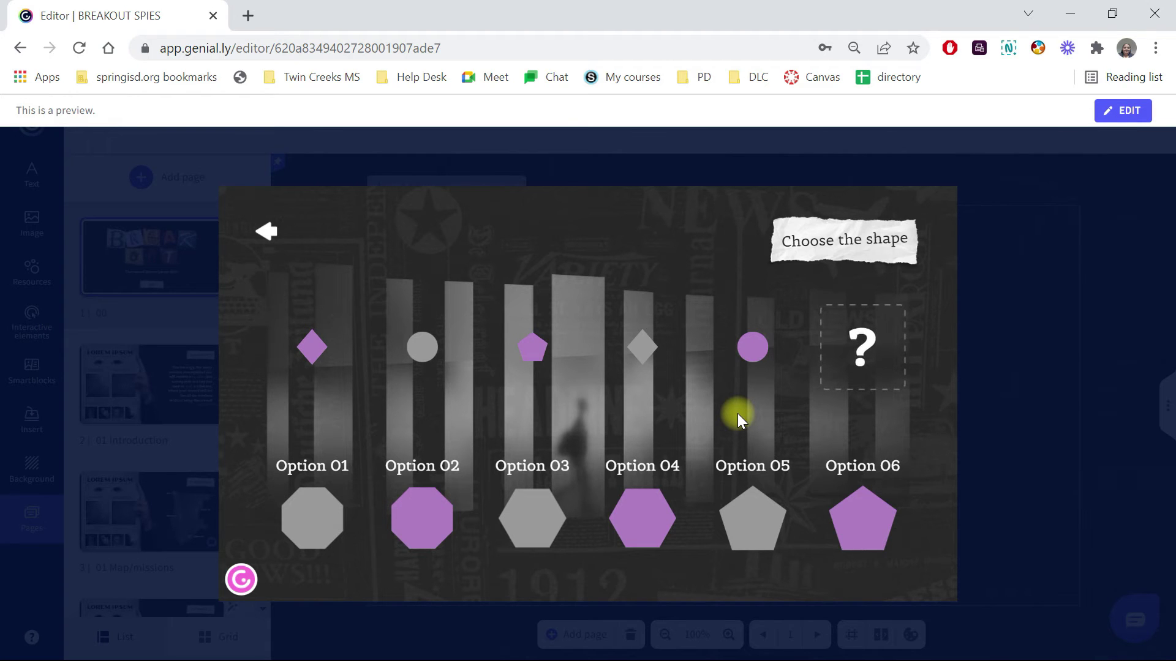
left_click(653, 502)
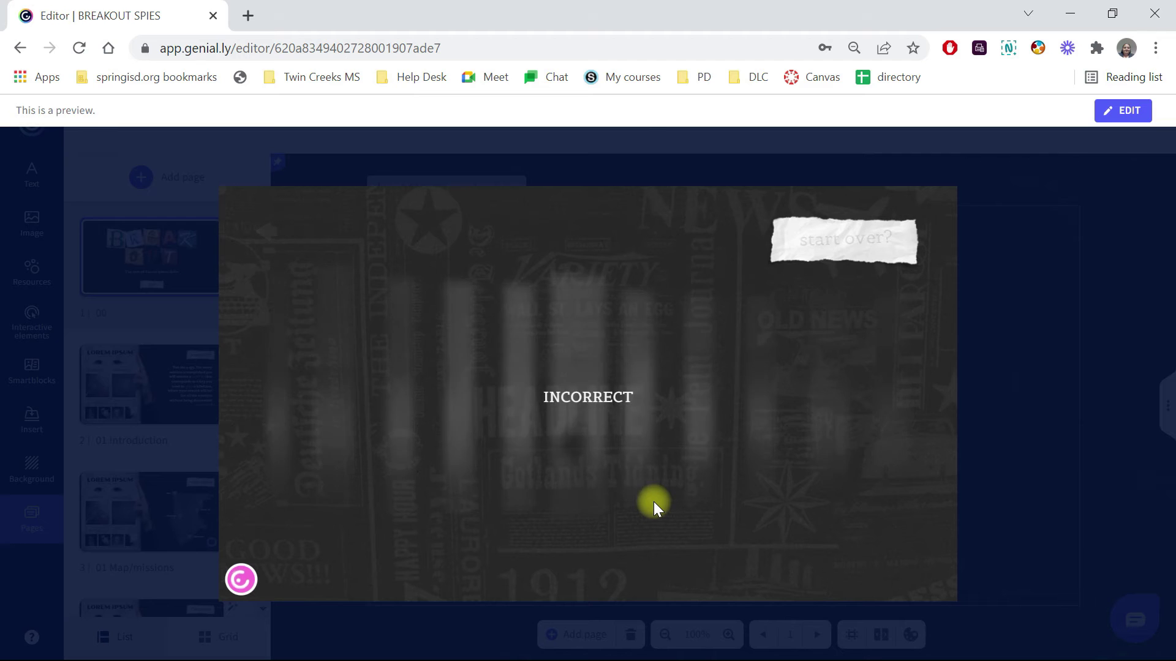
left_click(841, 255)
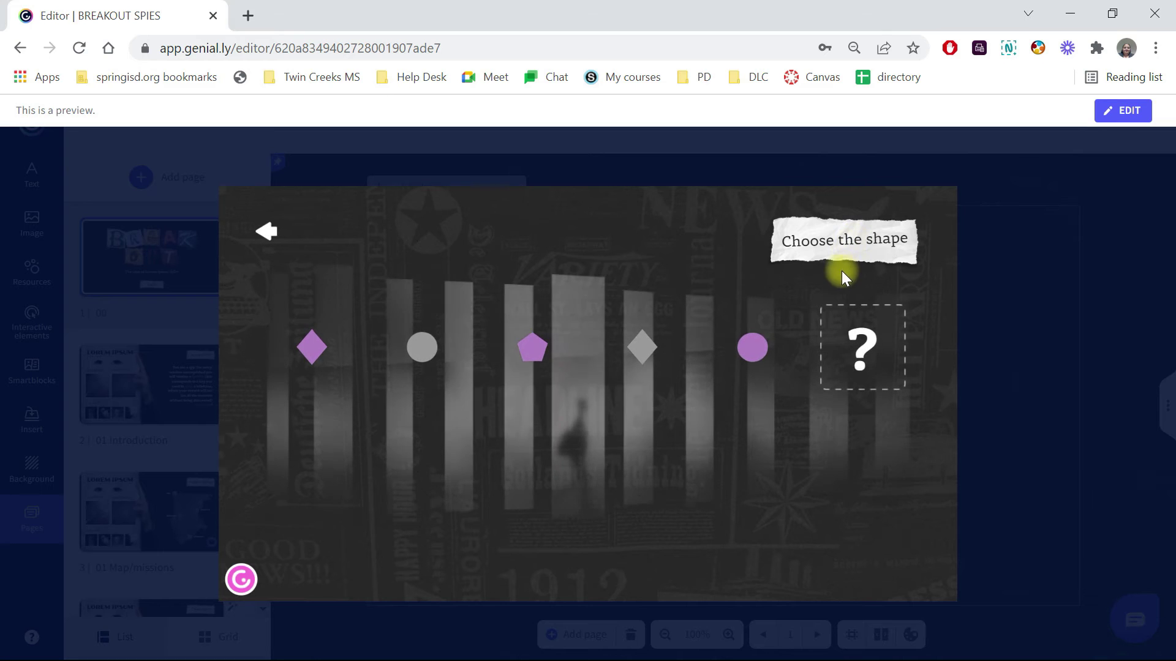
left_click(748, 522)
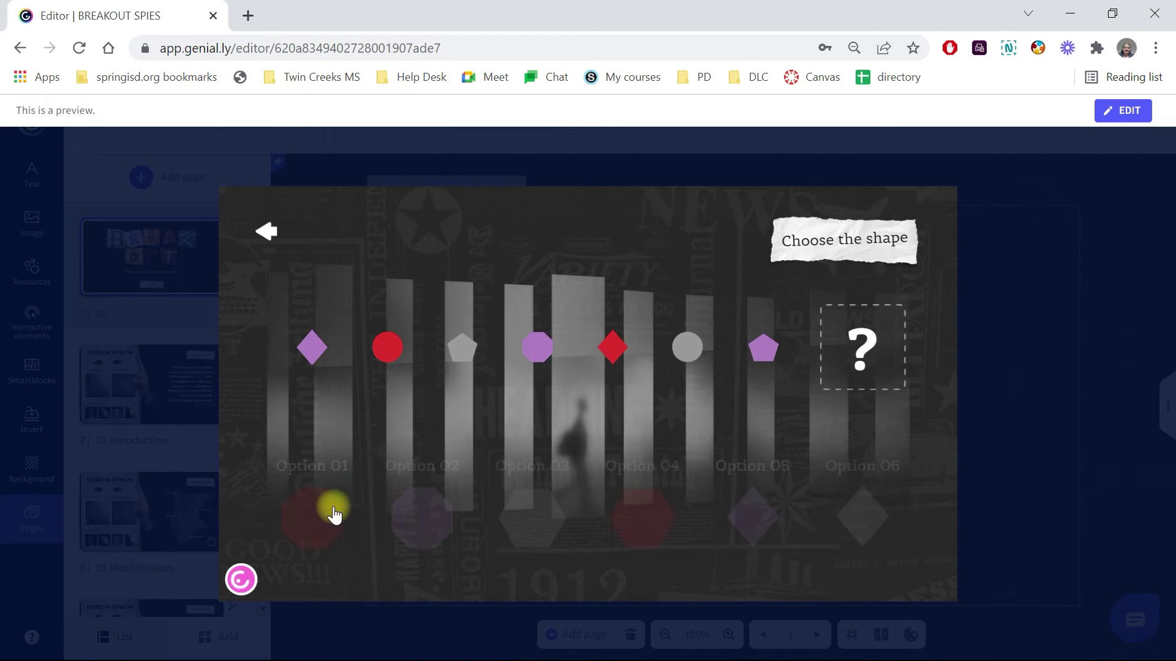
left_click(328, 509)
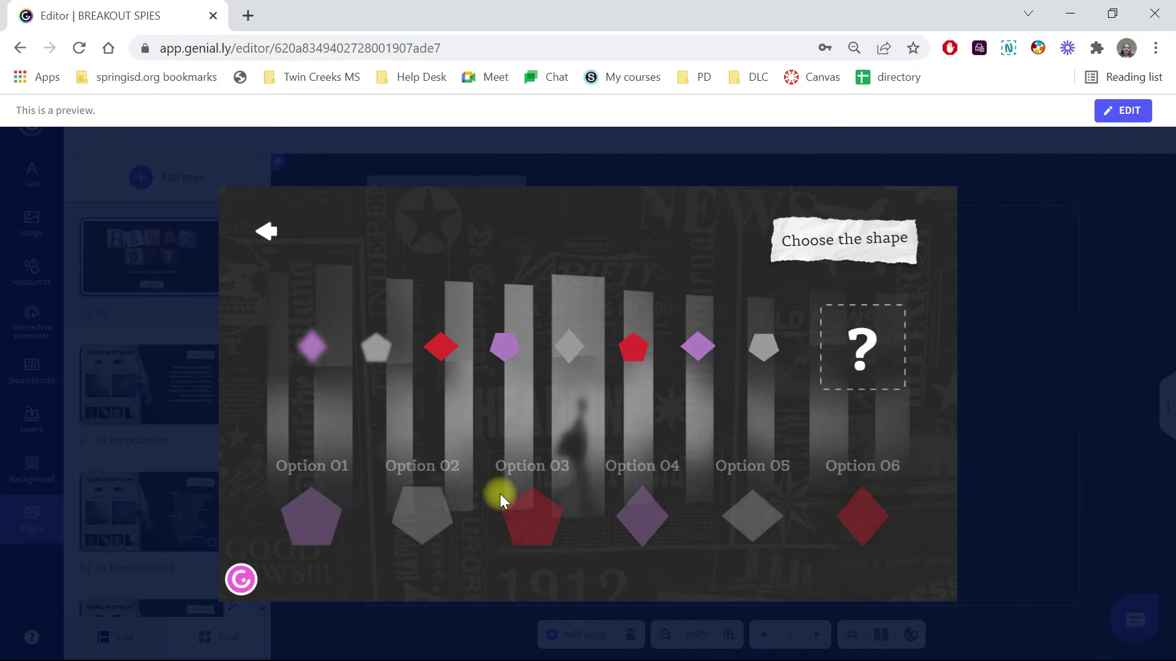
left_click(859, 513)
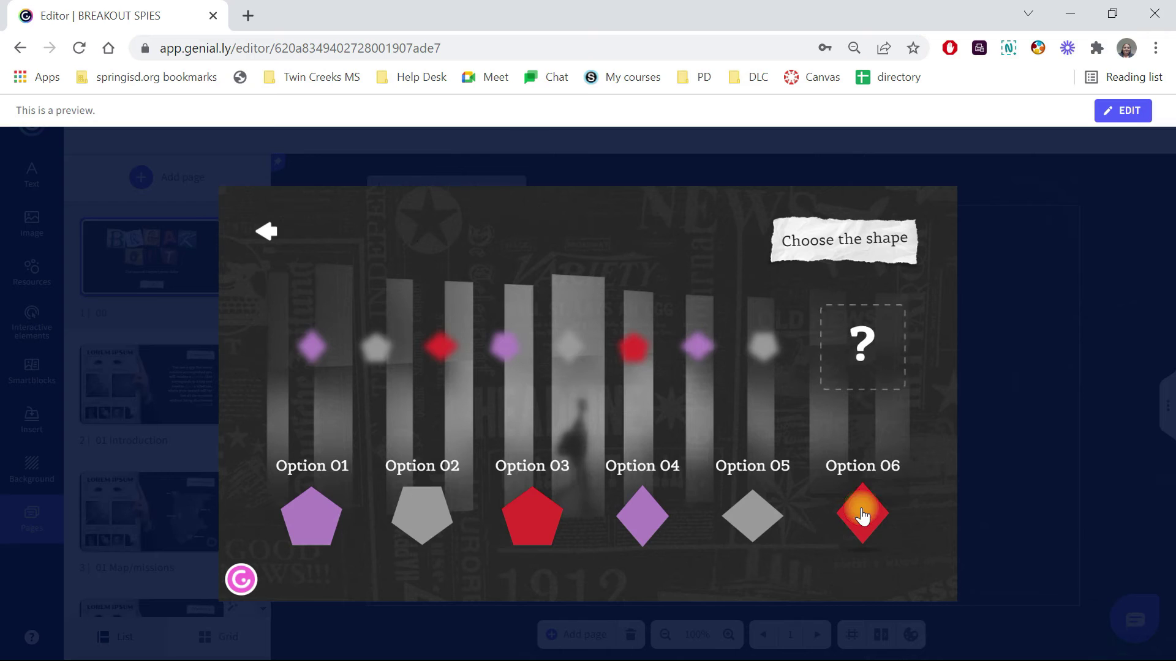
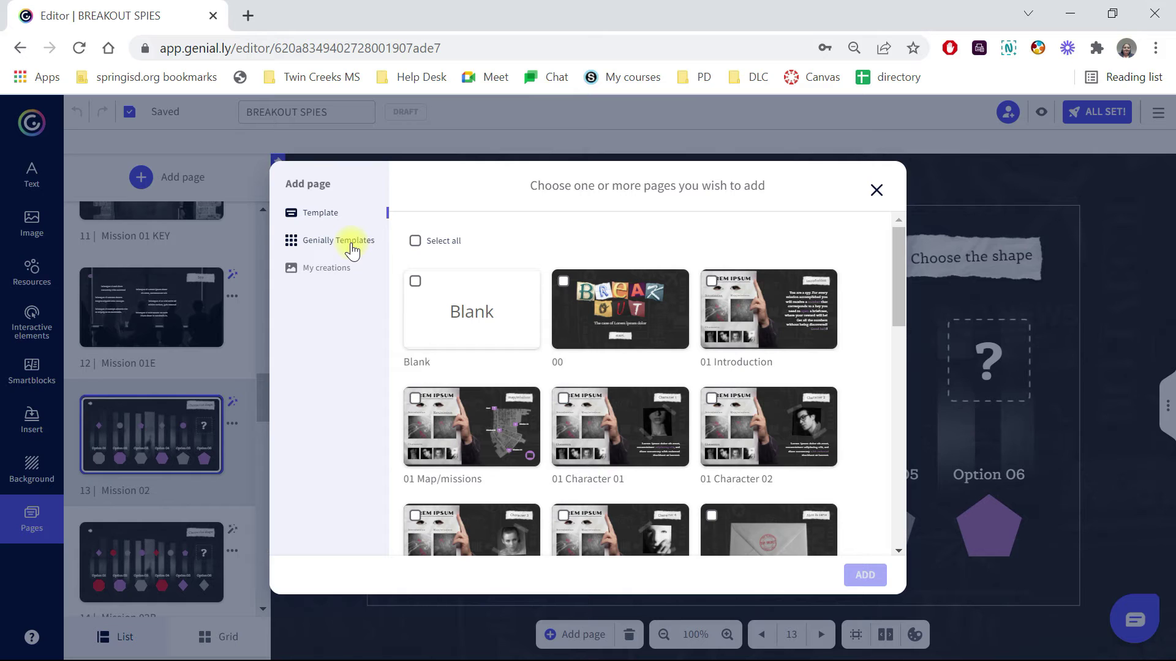
Step: Find the HORROR ESCAPE GAME template in the Gamification category of Genially Templates and open its pages for adding
left_click(352, 247)
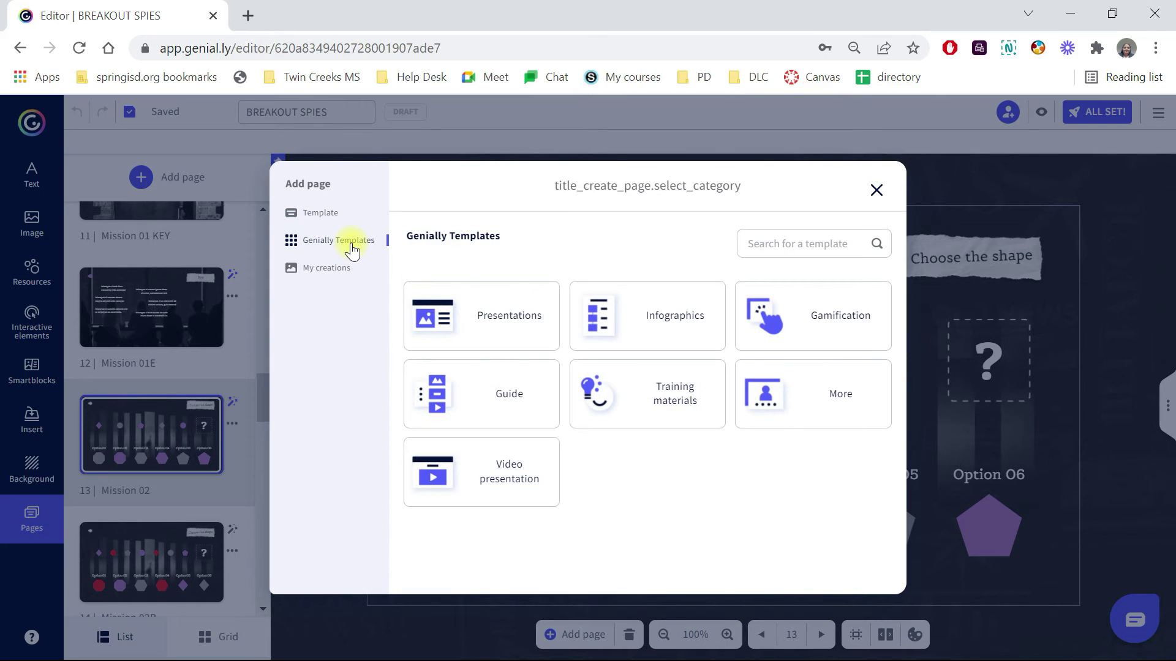
left_click(806, 343)
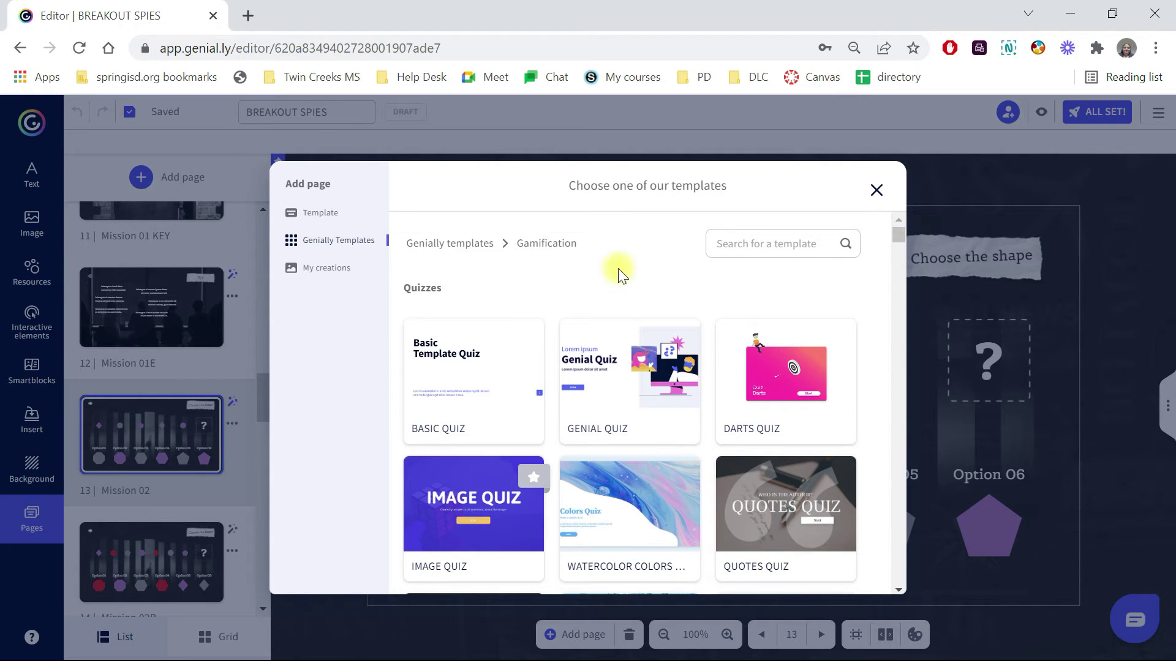
left_click_drag(898, 244, 918, 543)
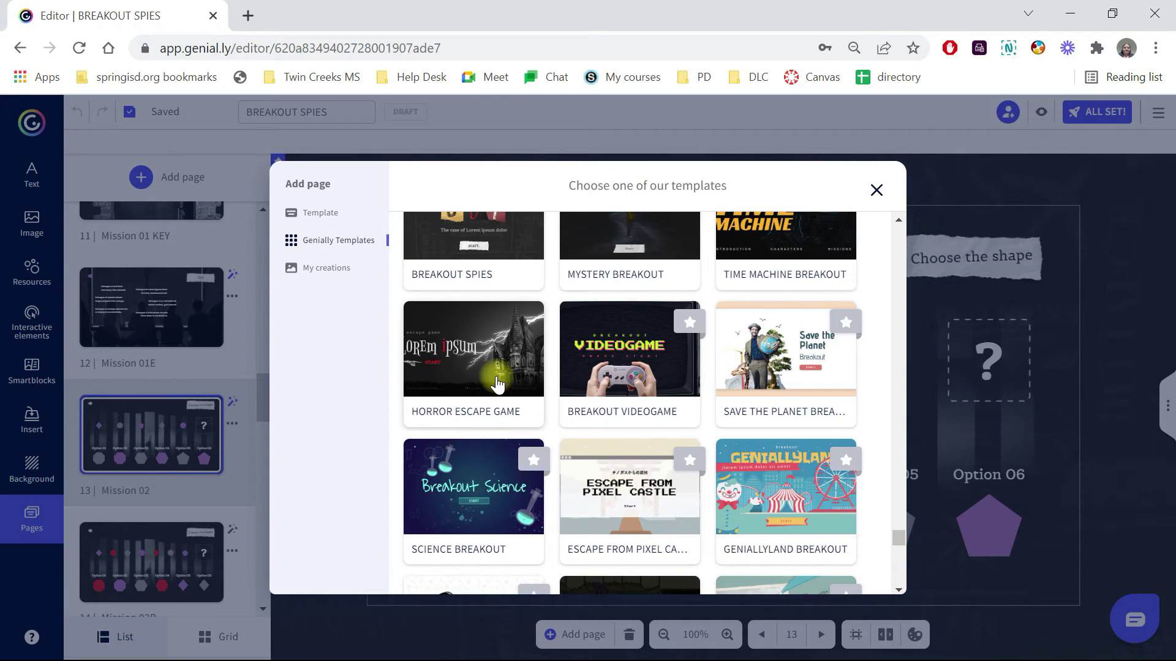
left_click(469, 361)
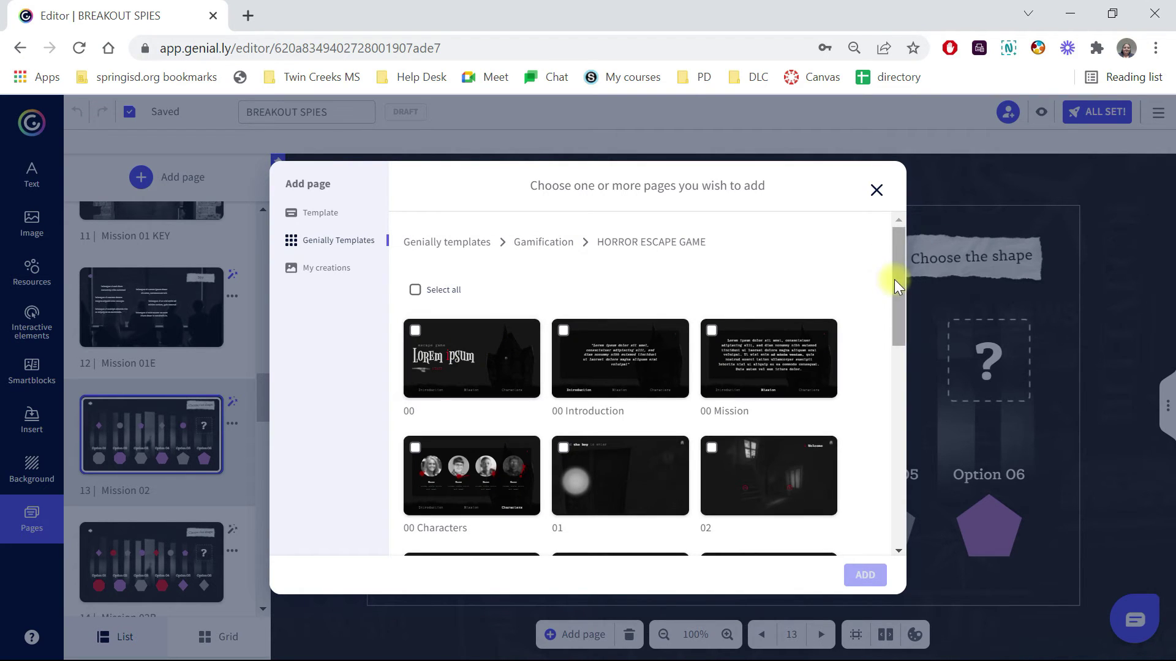
Step: Select template pages 01, 02, 03, 04, 04 Wrong, 04 First, 04 Second and 04 Third for adding
left_click_drag(894, 279, 905, 329)
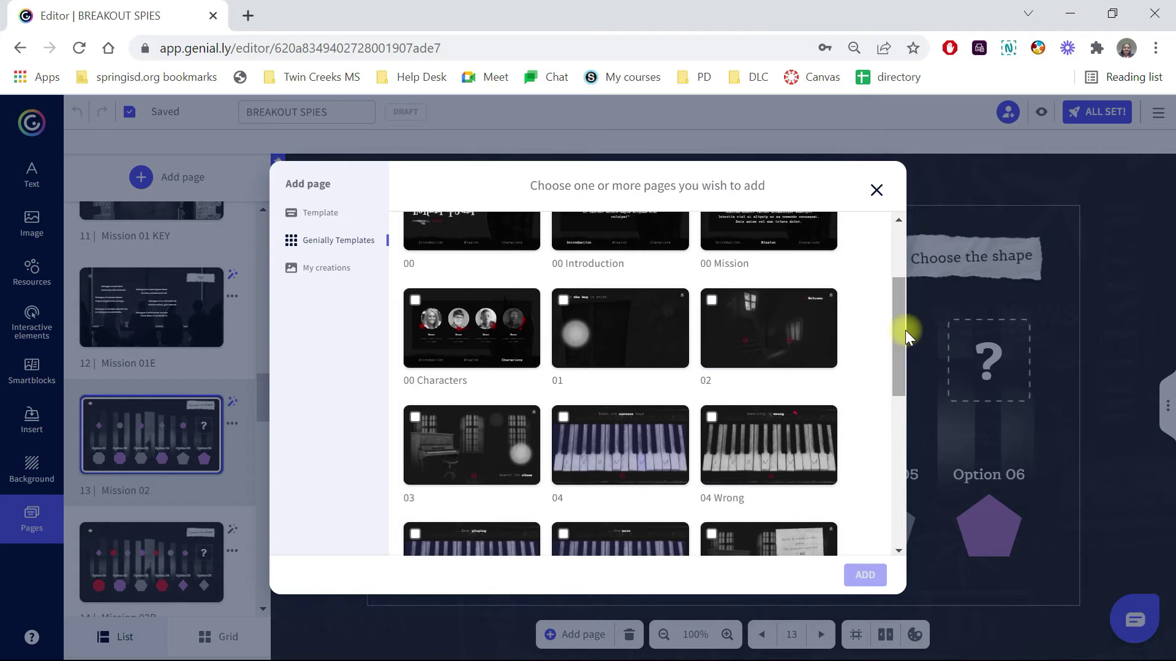
left_click(564, 301)
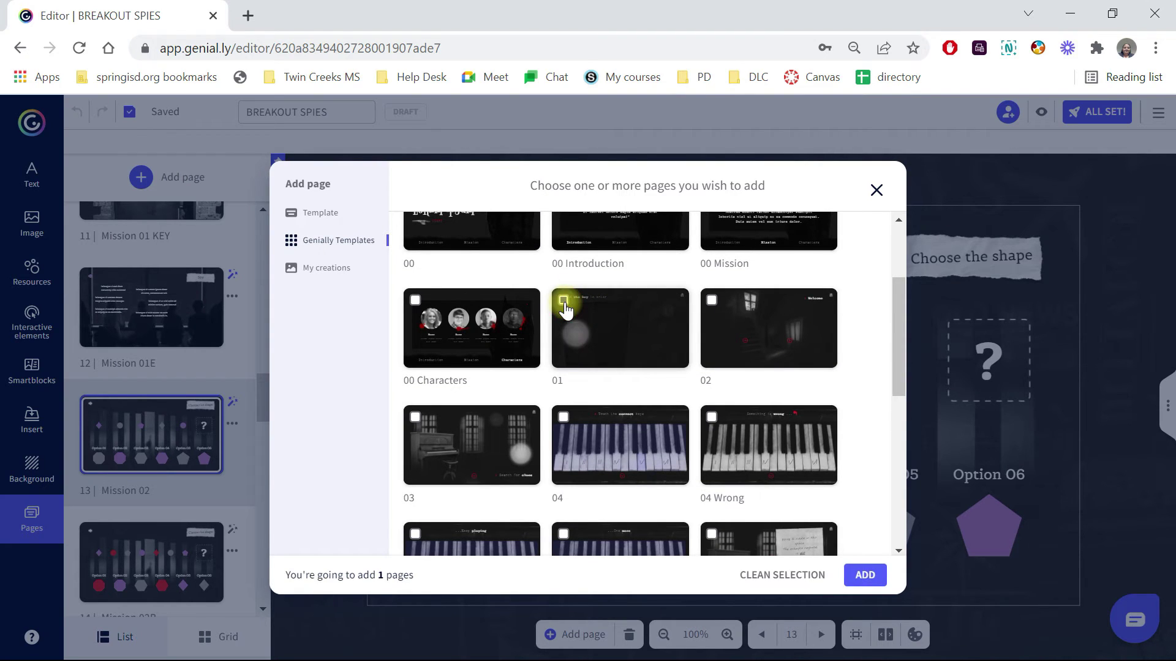
left_click(711, 301)
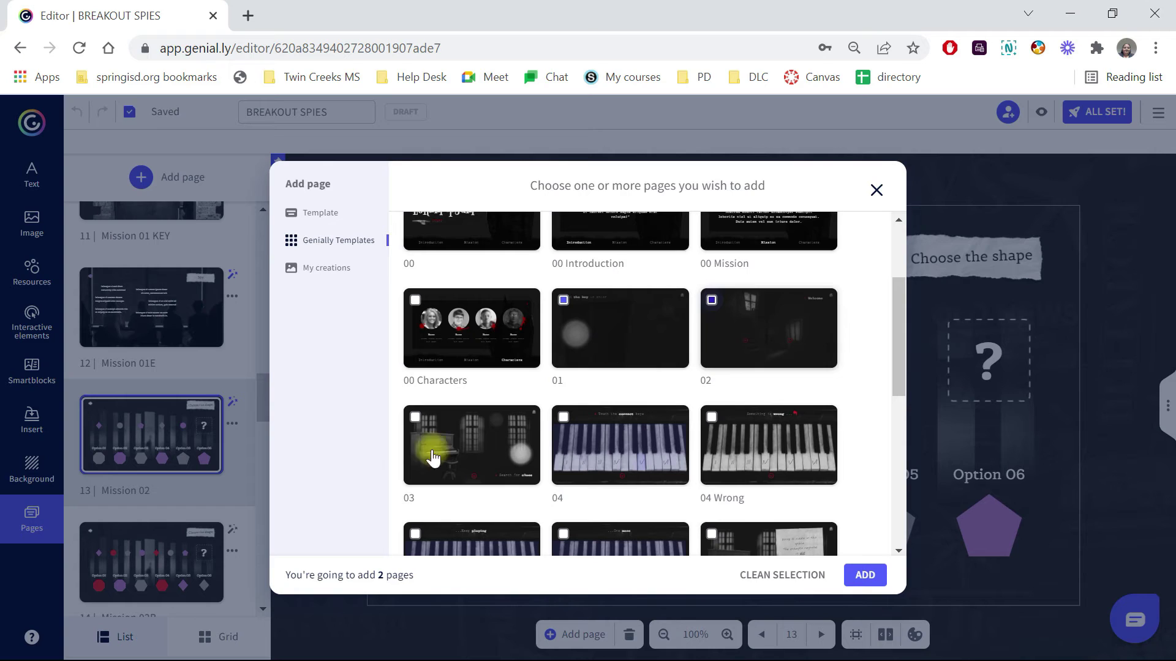
left_click(416, 420)
left_click(563, 419)
left_click(711, 419)
scroll(897, 391, "down", 1)
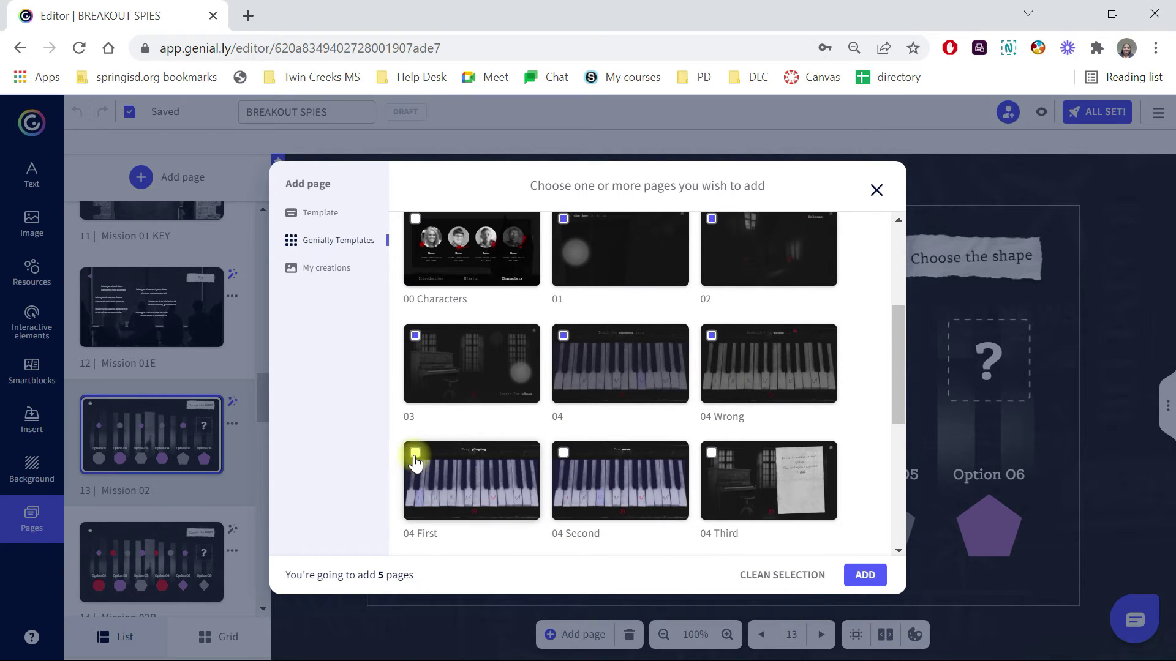
left_click(563, 453)
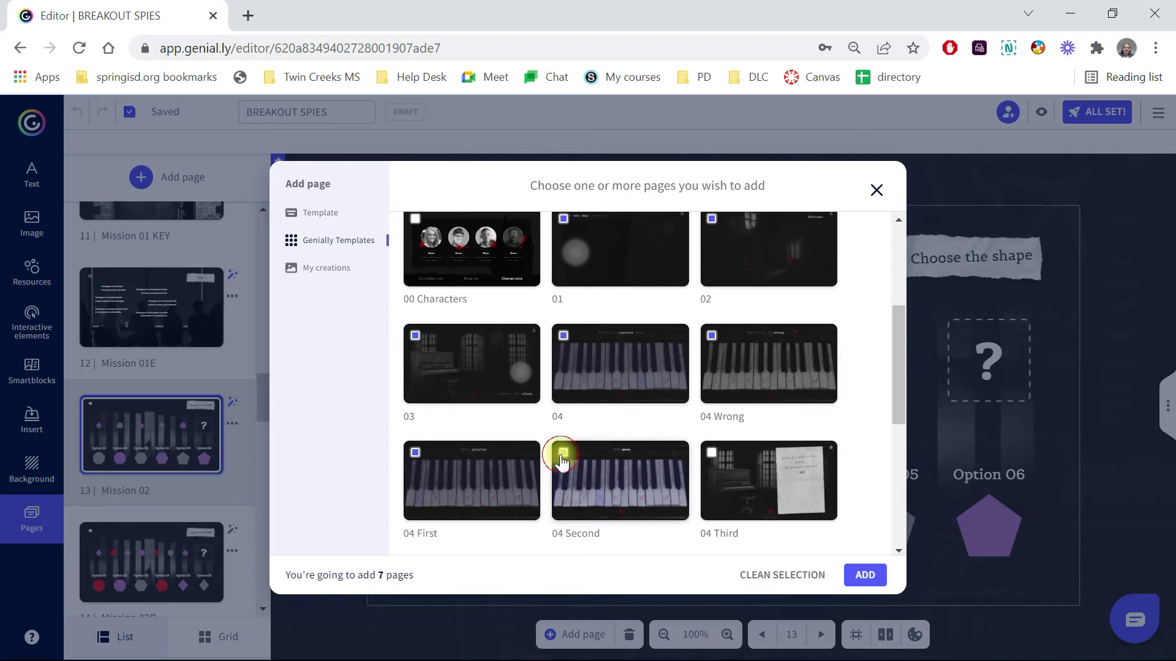
left_click(711, 453)
Step: Add template pages 05, 05B, 05C, 05 Key, 06 and 06B to the selection
left_click_drag(895, 405, 904, 472)
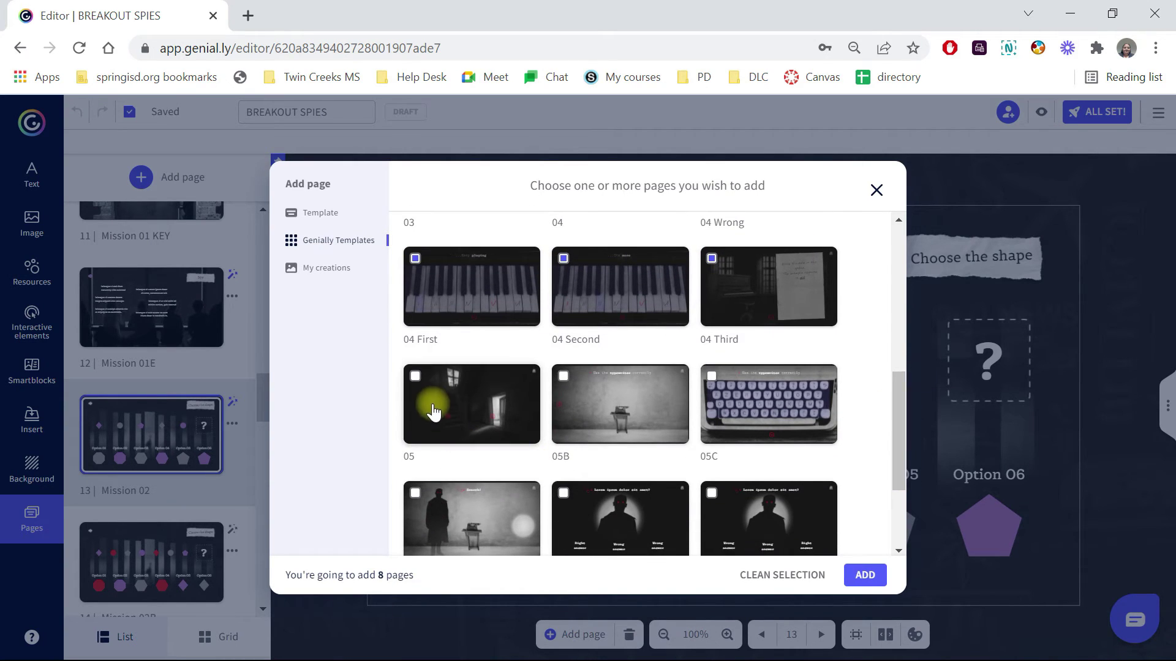
left_click(417, 381)
left_click(563, 377)
left_click(711, 376)
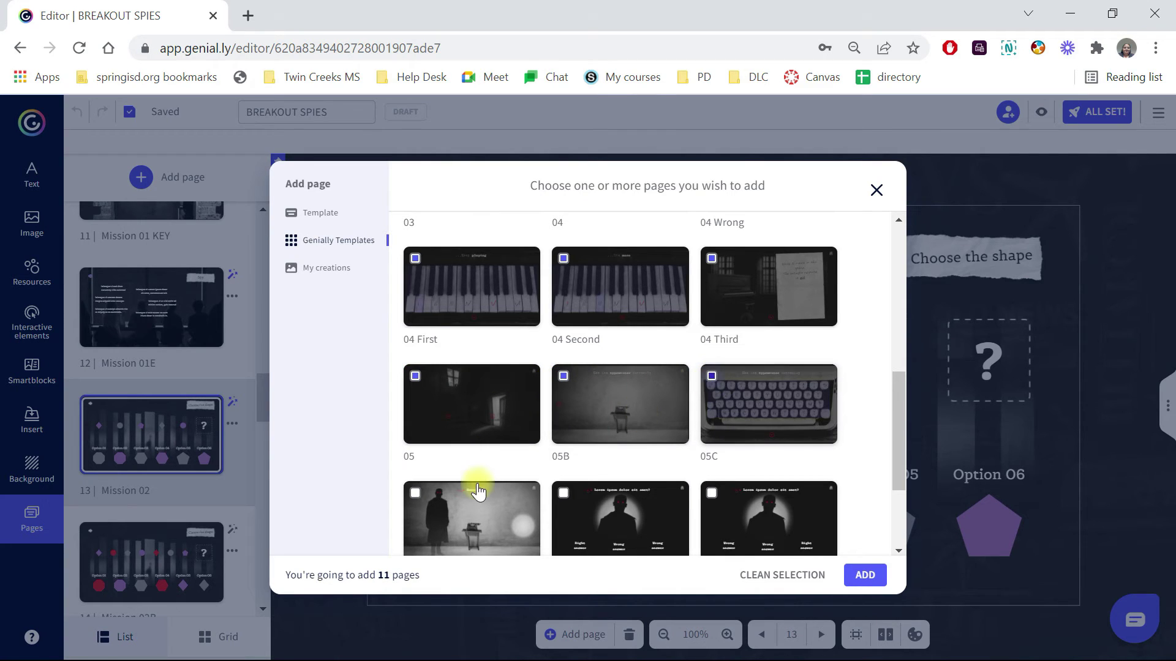
left_click(415, 495)
left_click(563, 495)
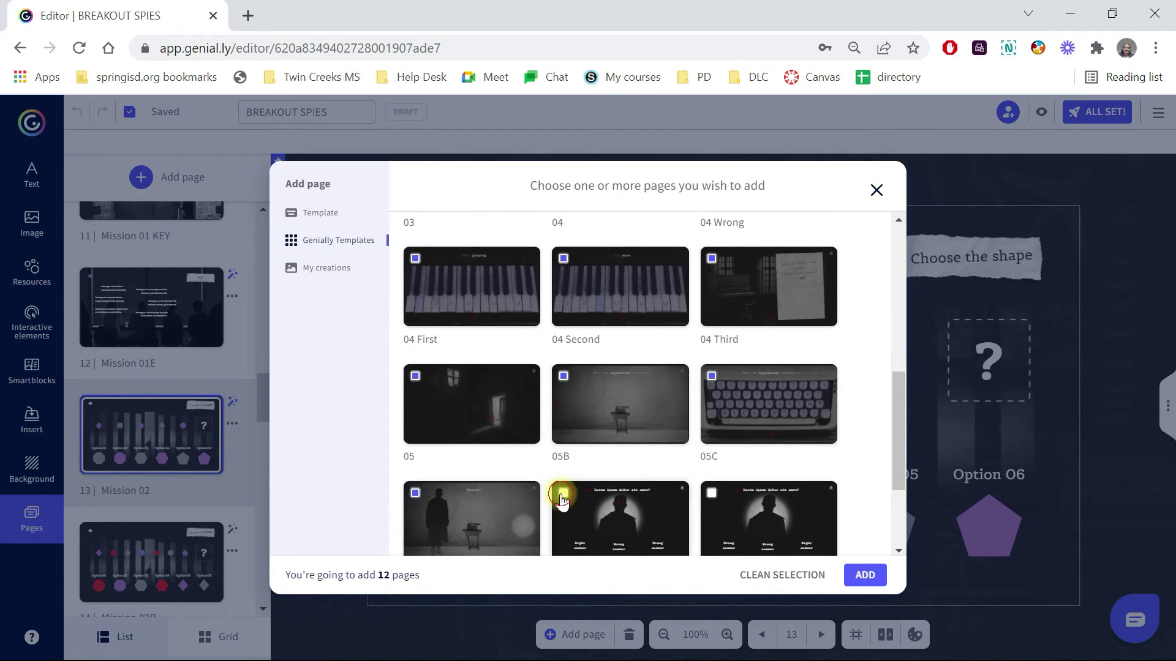
left_click(711, 494)
Step: Include page 06C in the selection and add all selected pages to the breakout without their preset base background
left_click_drag(894, 459, 898, 528)
left_click(415, 462)
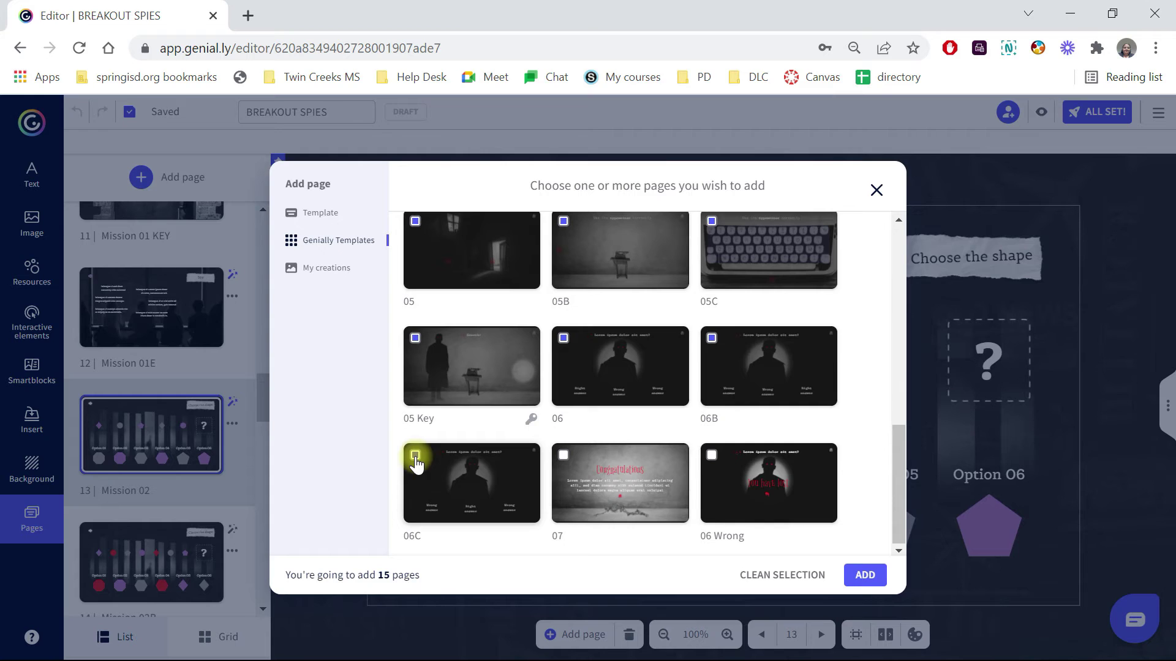
left_click(865, 575)
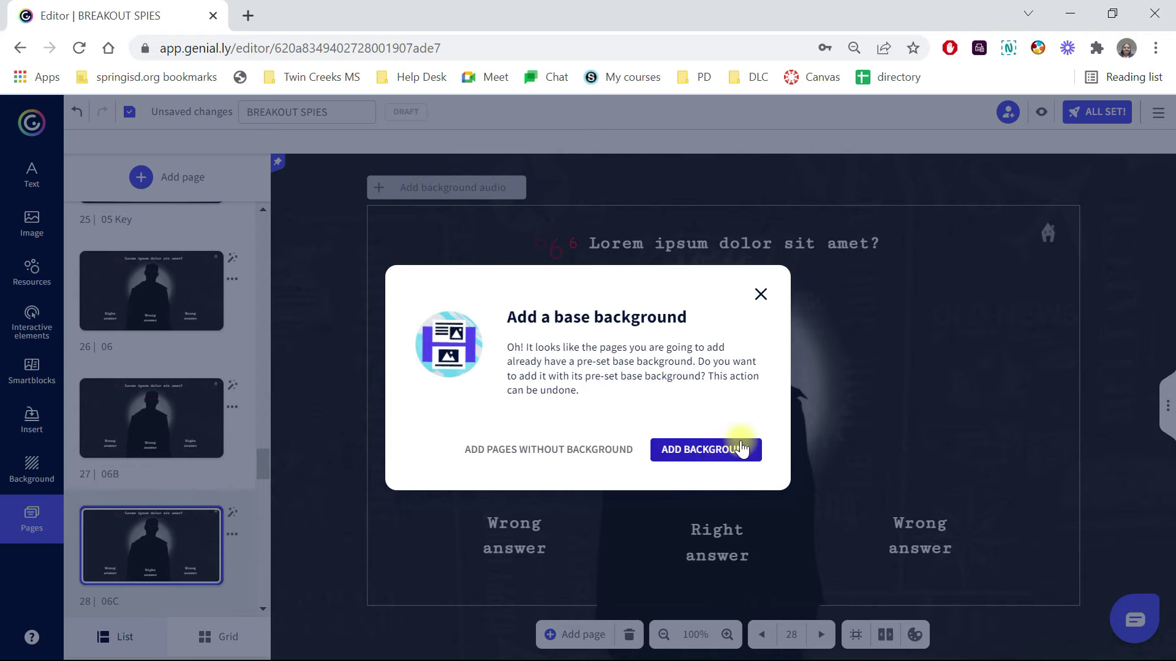
left_click(598, 451)
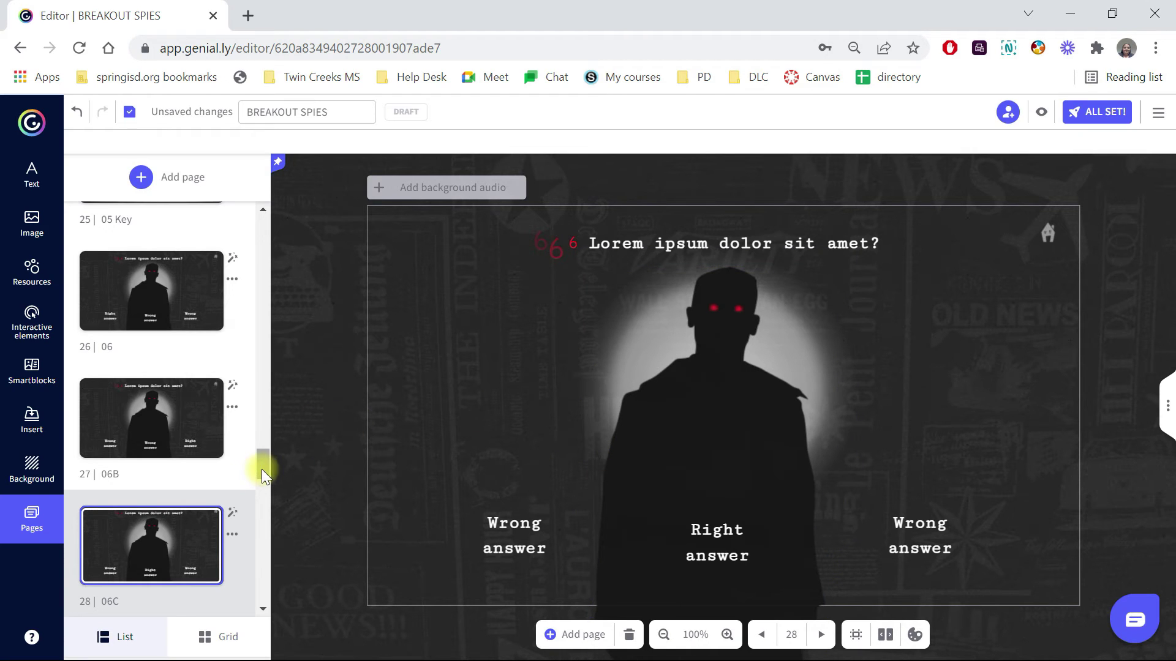
Step: Look through the newly added pages 04 Third, 04 and 03 in the breakout
left_click_drag(262, 469, 259, 416)
left_click(188, 383)
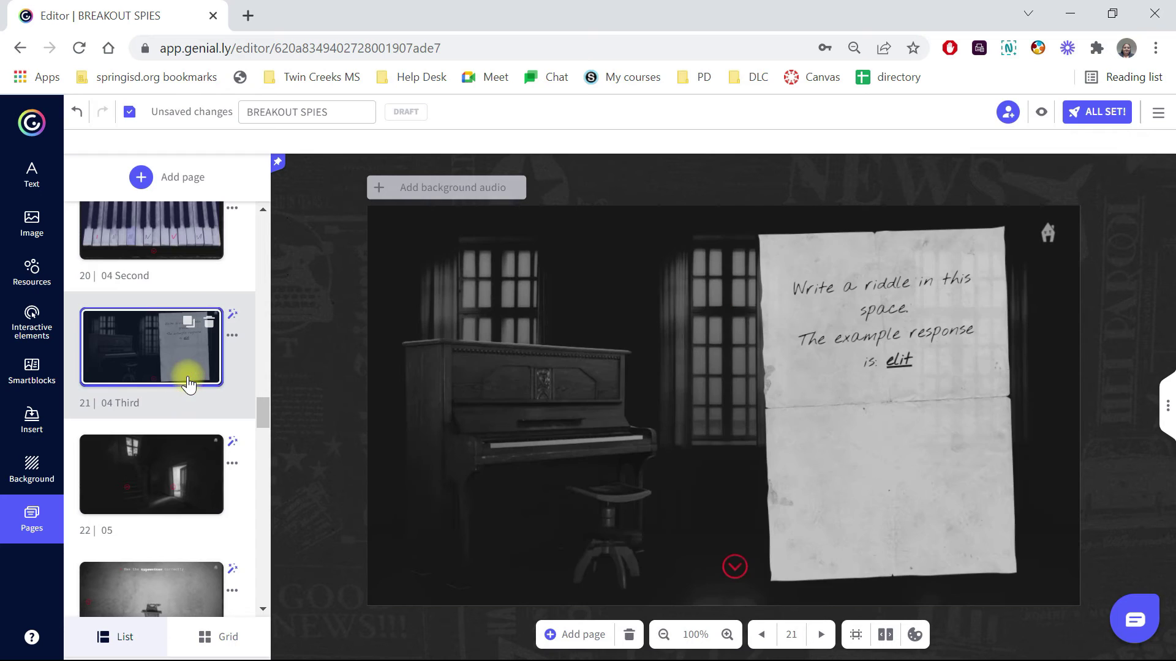
left_click_drag(258, 421, 256, 365)
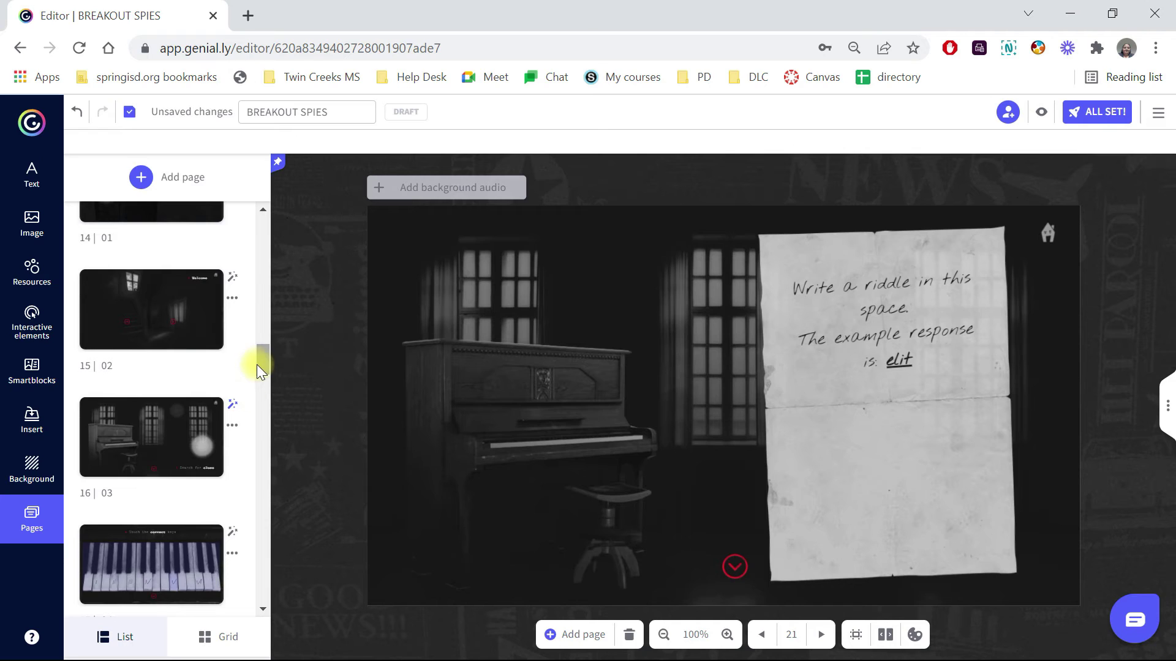
left_click(184, 561)
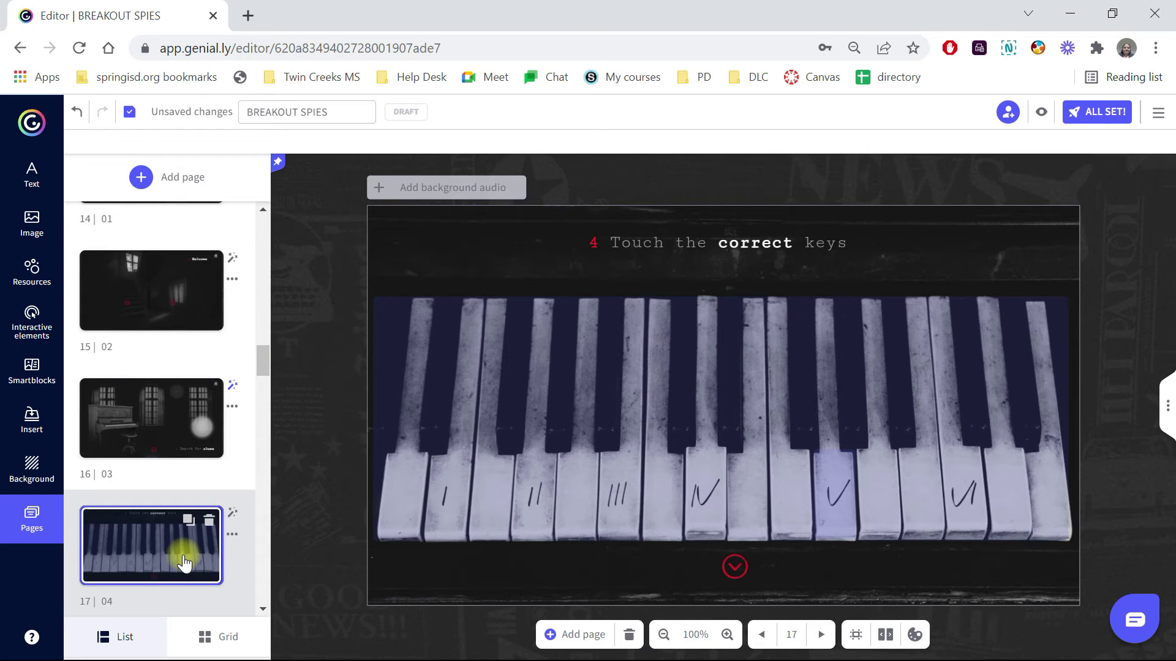
left_click(170, 438)
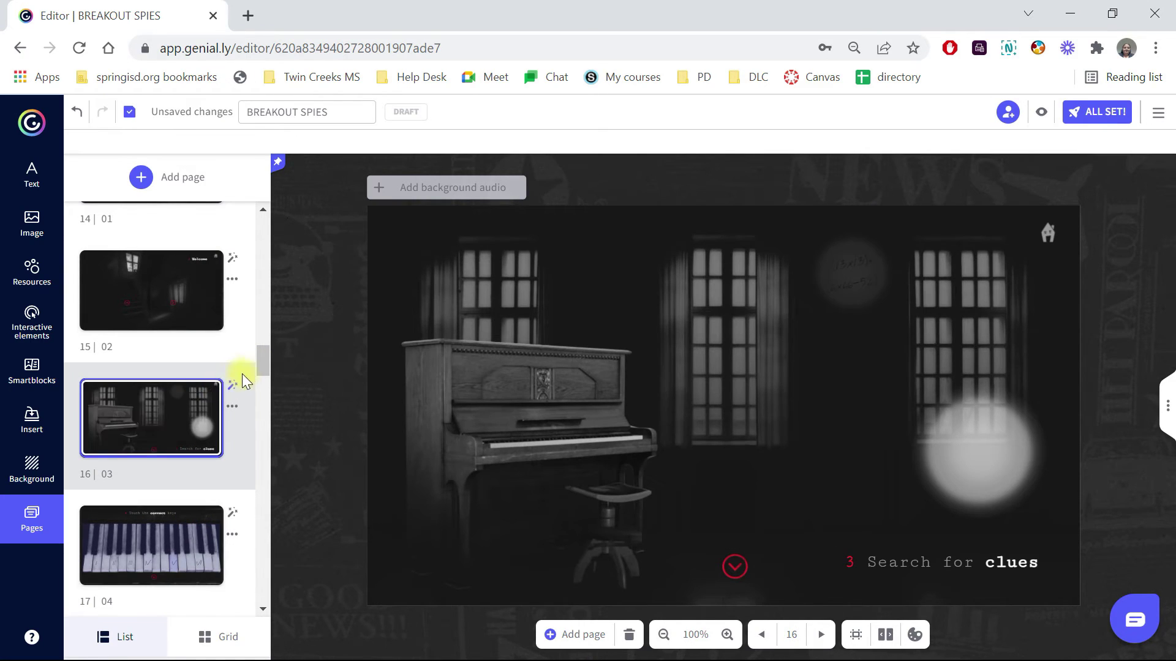
Step: Link the Mission 02 marker on the 01 Map/missions page to the added page 01 instead of the original Mission 02 page
left_click_drag(259, 369, 262, 275)
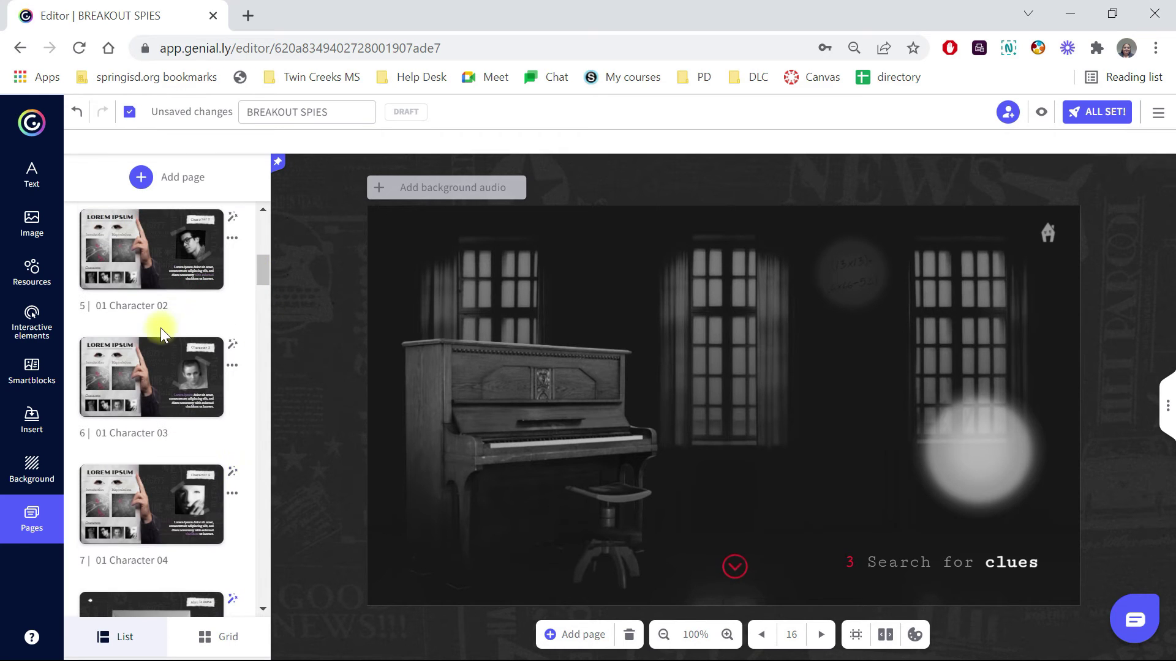
left_click_drag(261, 276, 267, 221)
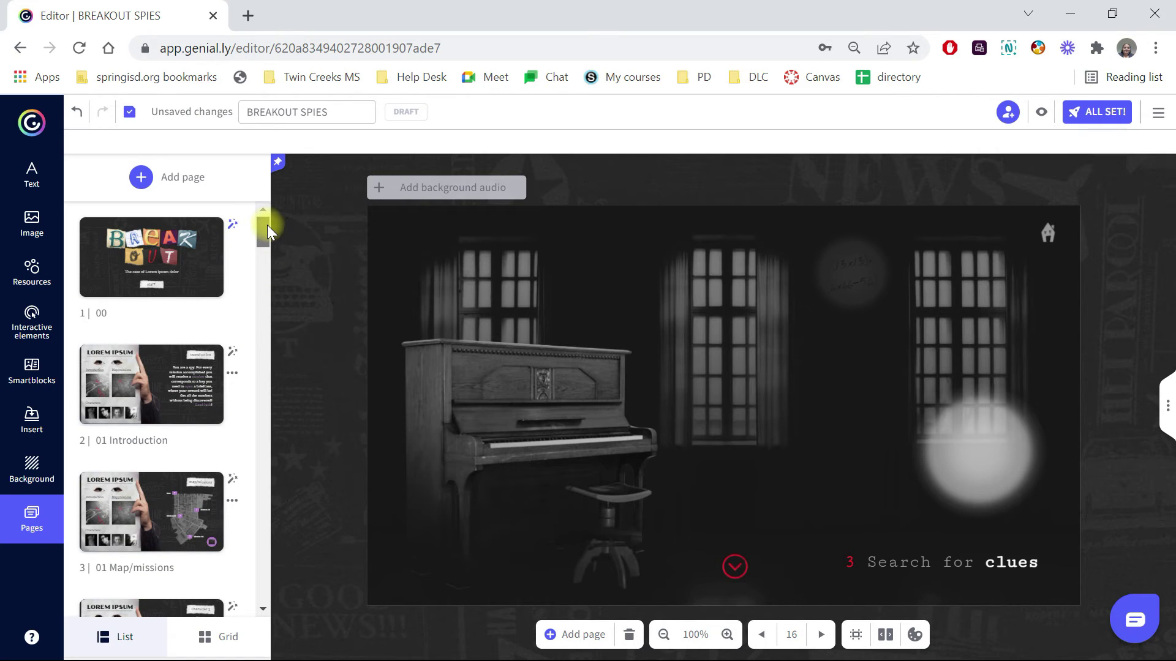
left_click(142, 539)
left_click(865, 426)
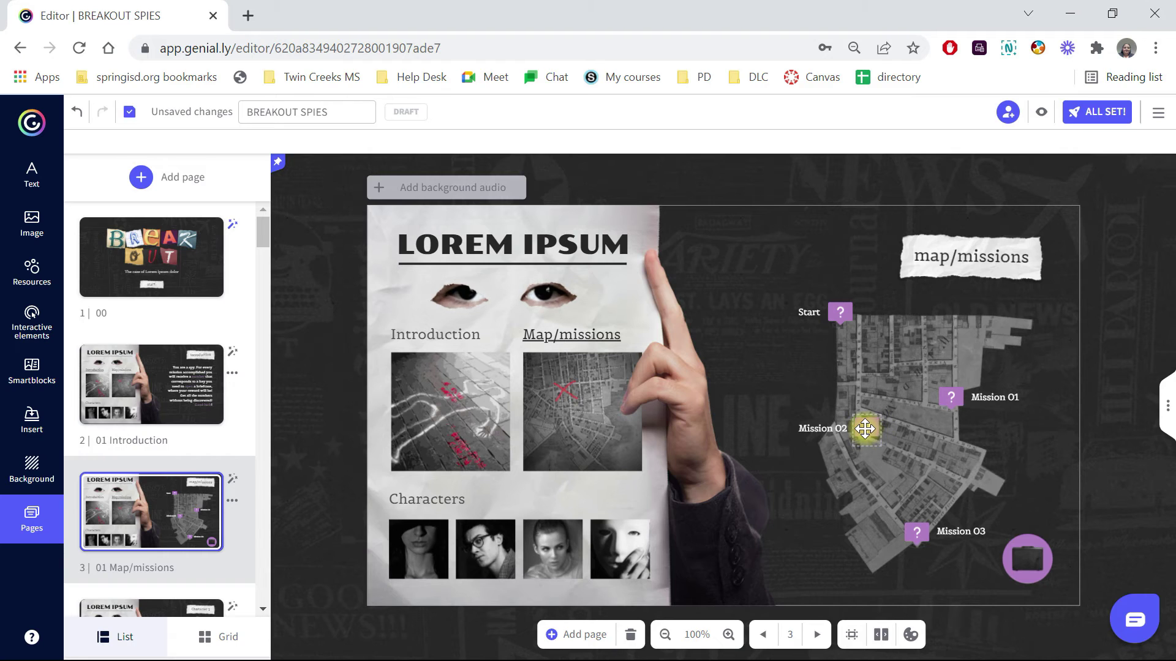
left_click(865, 429)
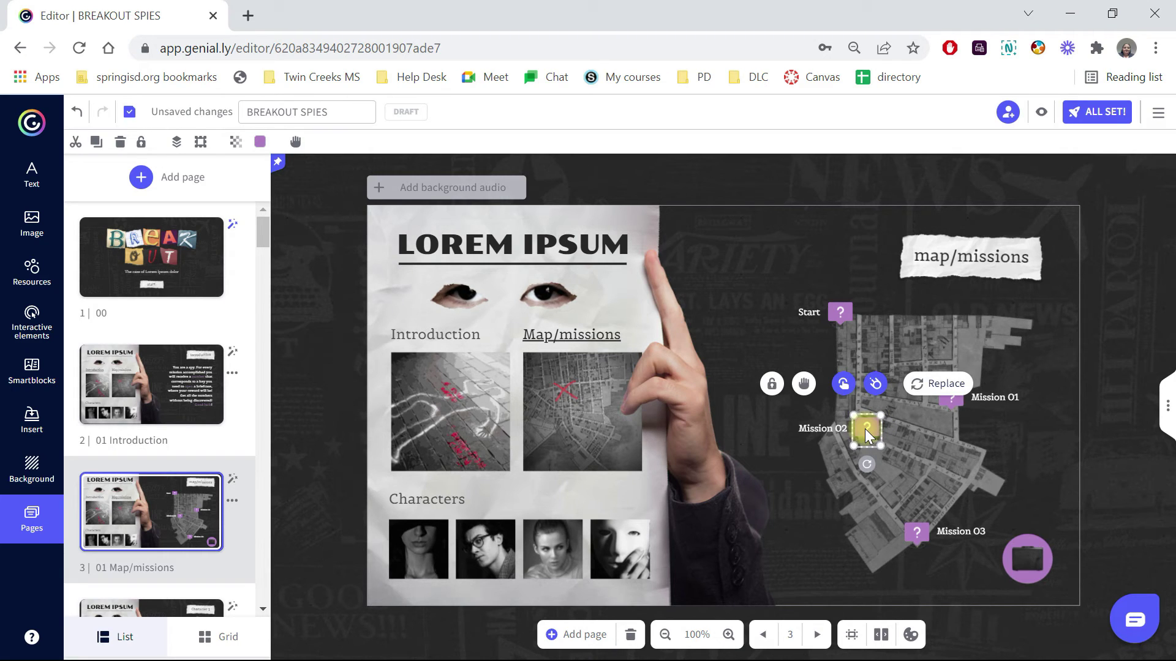
left_click(843, 384)
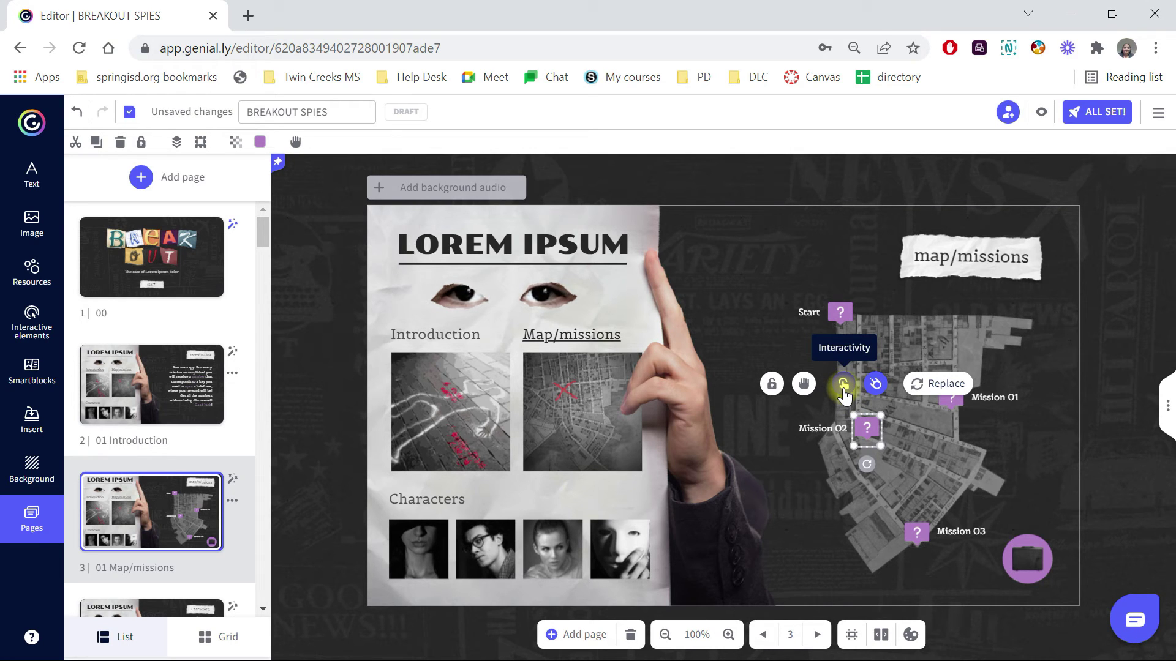
left_click(843, 385)
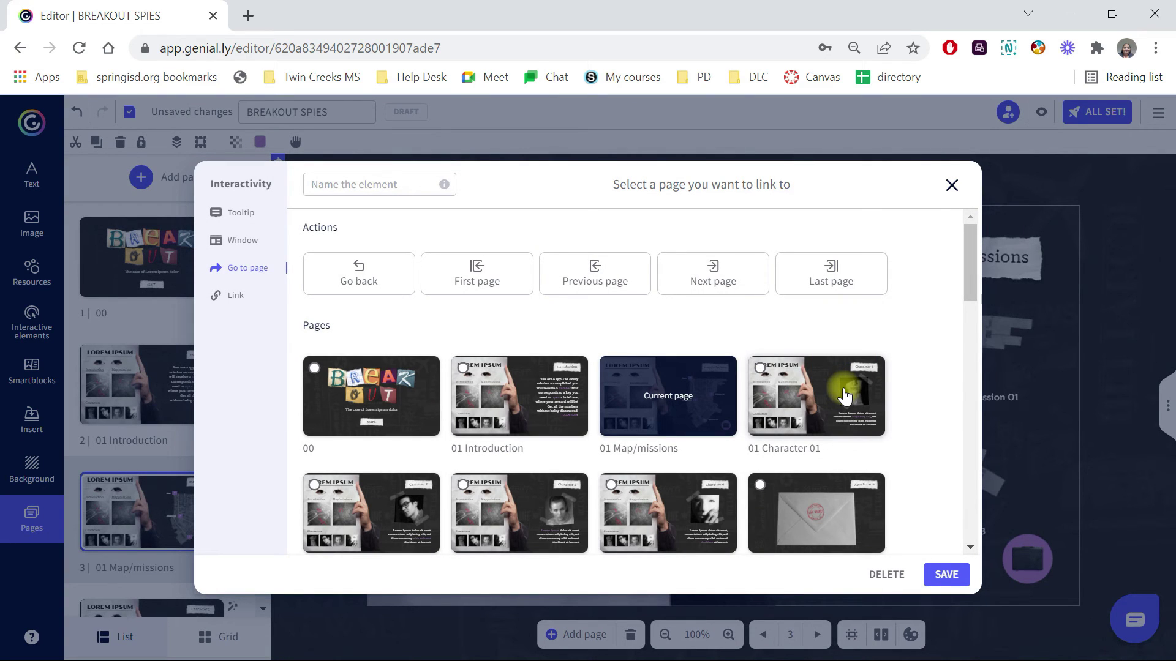
left_click_drag(972, 286, 978, 377)
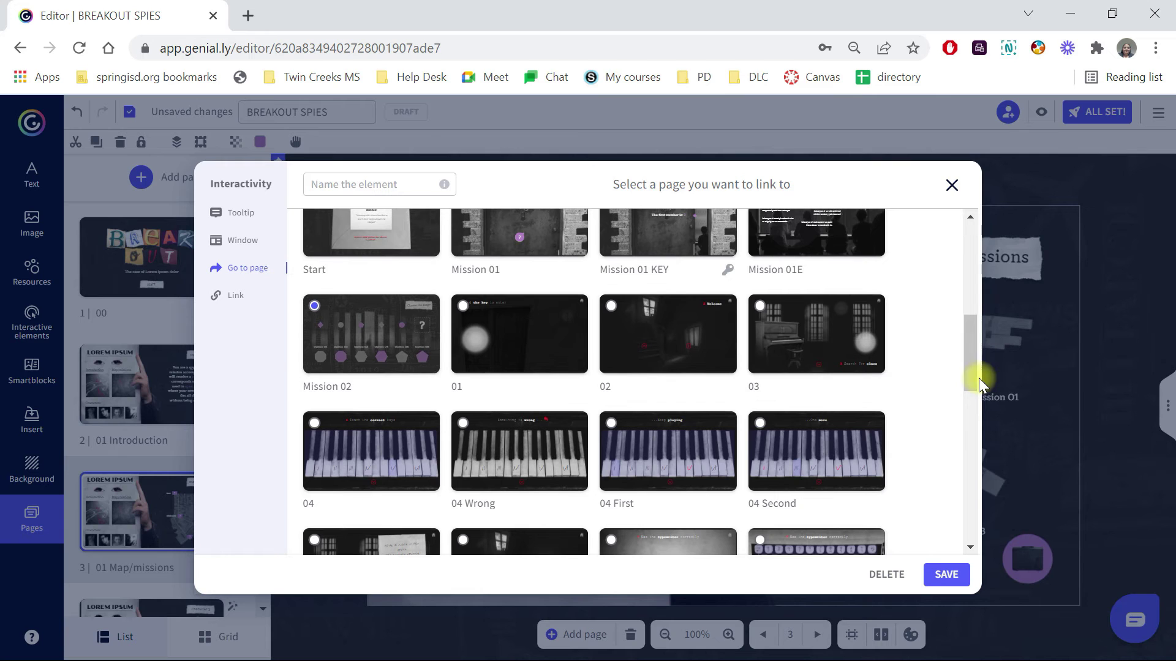
left_click(463, 308)
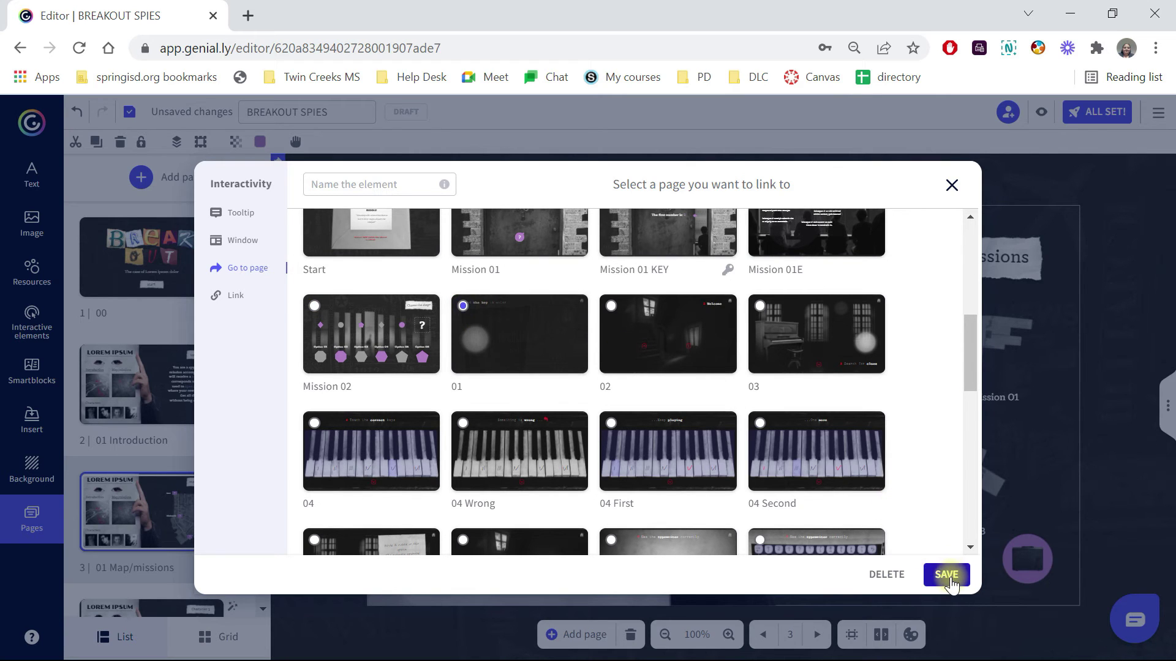
left_click(946, 575)
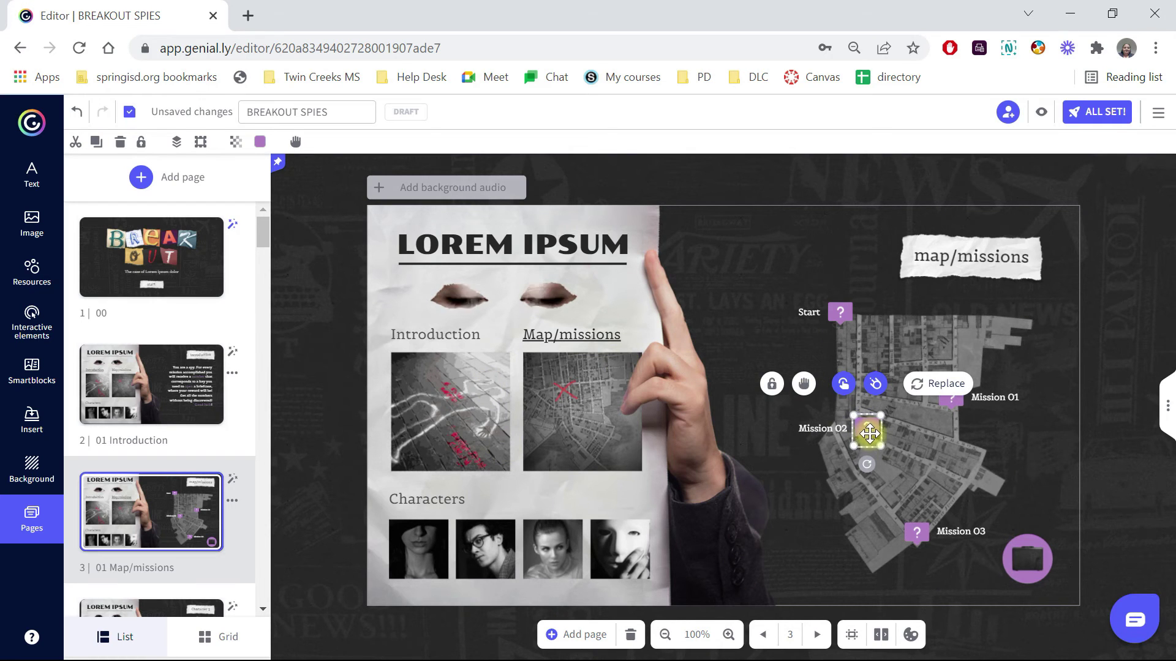
Step: Examine page 14 (01) with its light circle and hidden key
left_click_drag(260, 227, 278, 328)
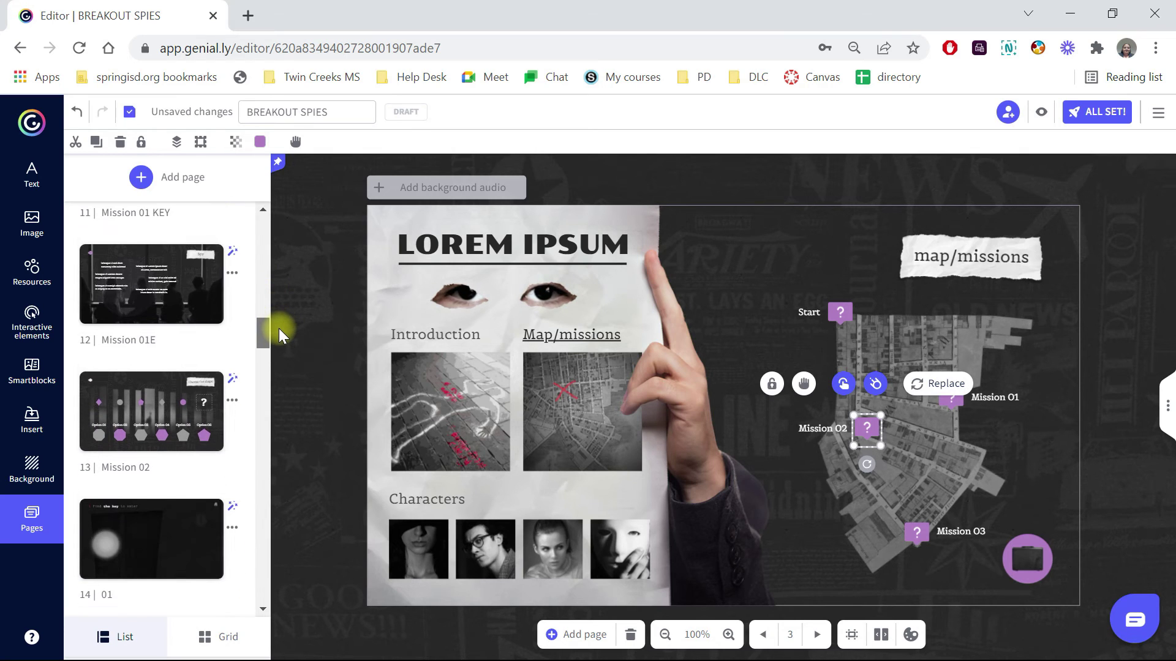
left_click(157, 558)
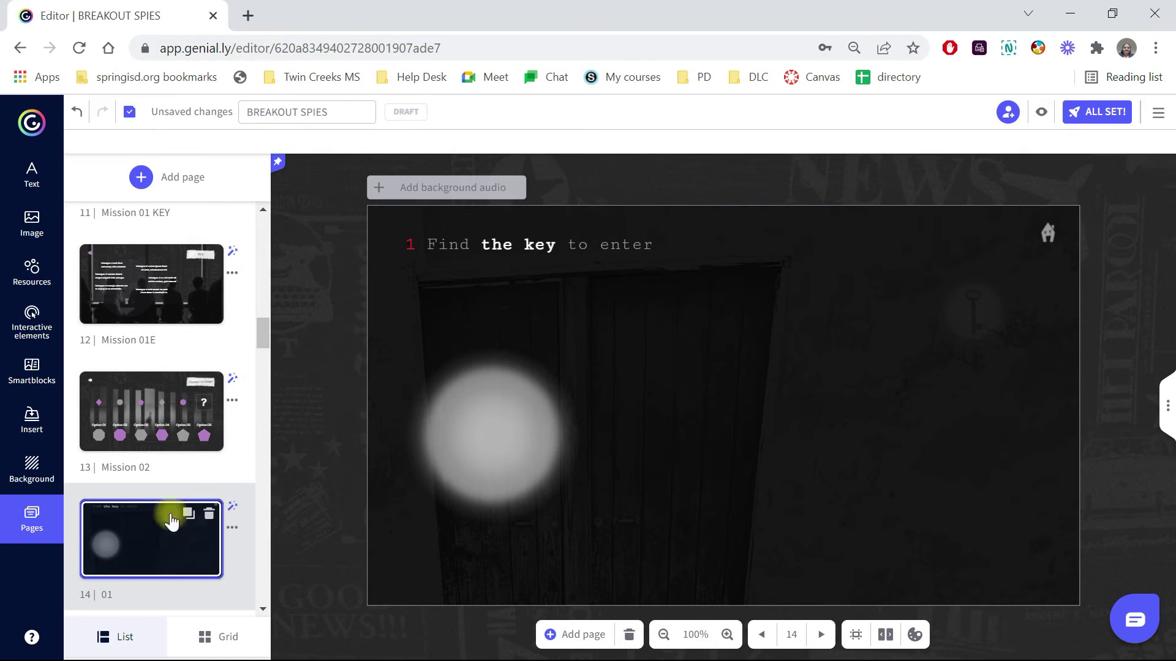
left_click(484, 424)
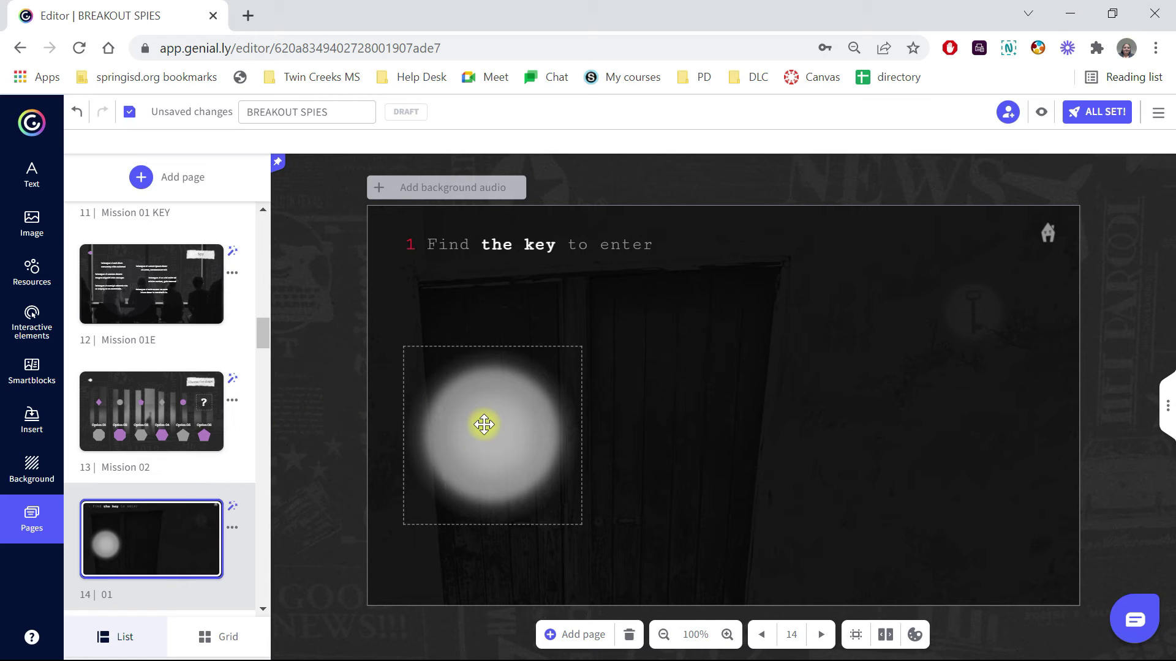
left_click(295, 362)
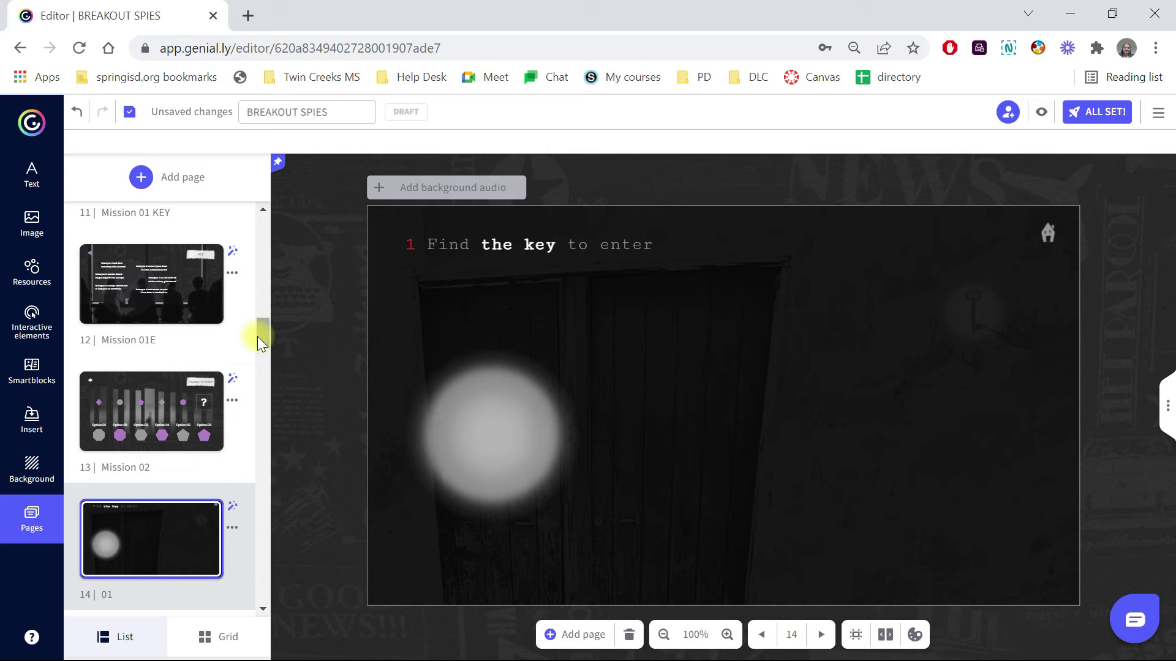
Step: Preview the breakout from cover page 00 and go through the start link to the map/missions page
left_click_drag(258, 336, 257, 226)
left_click(179, 294)
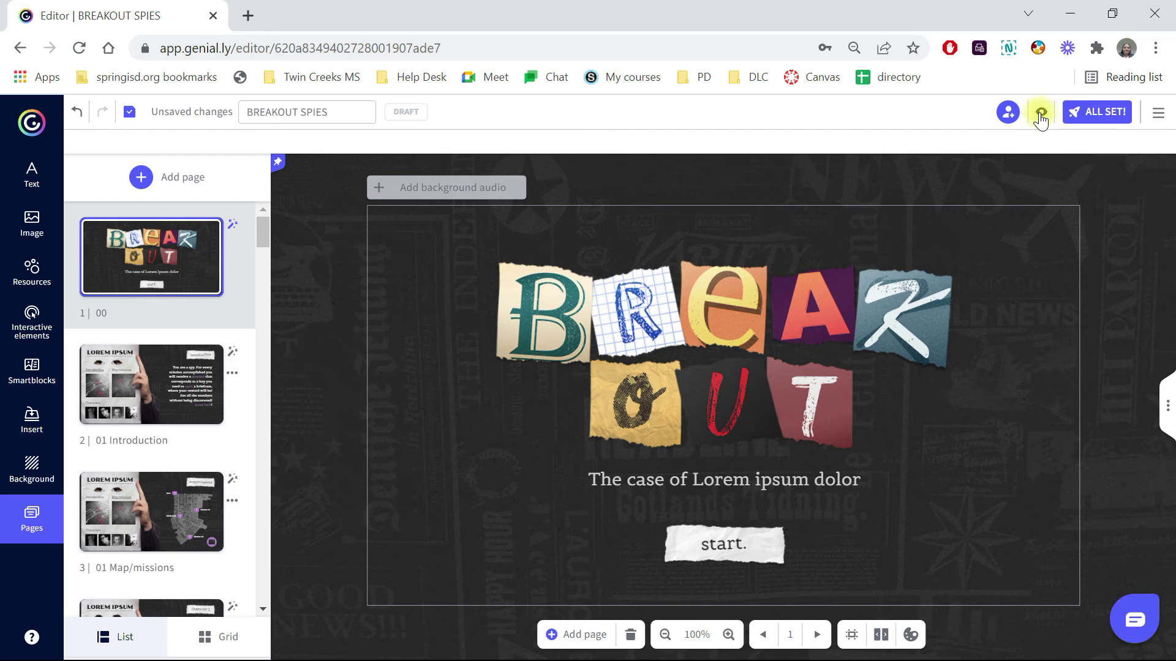
left_click(1039, 114)
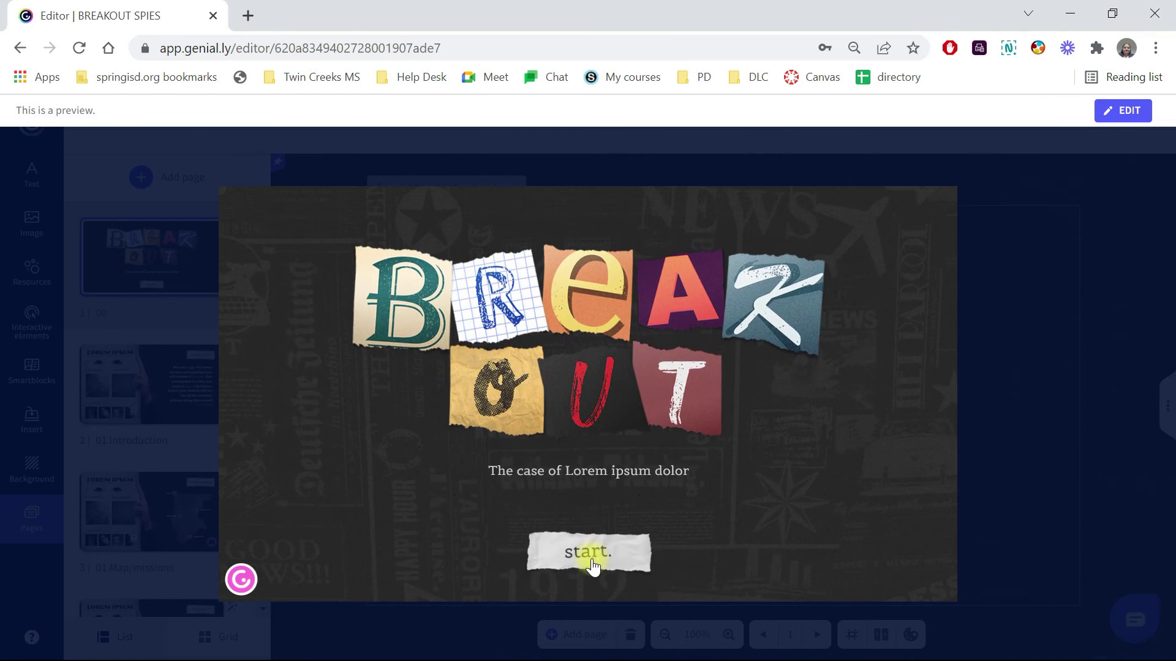
left_click(591, 554)
left_click(439, 412)
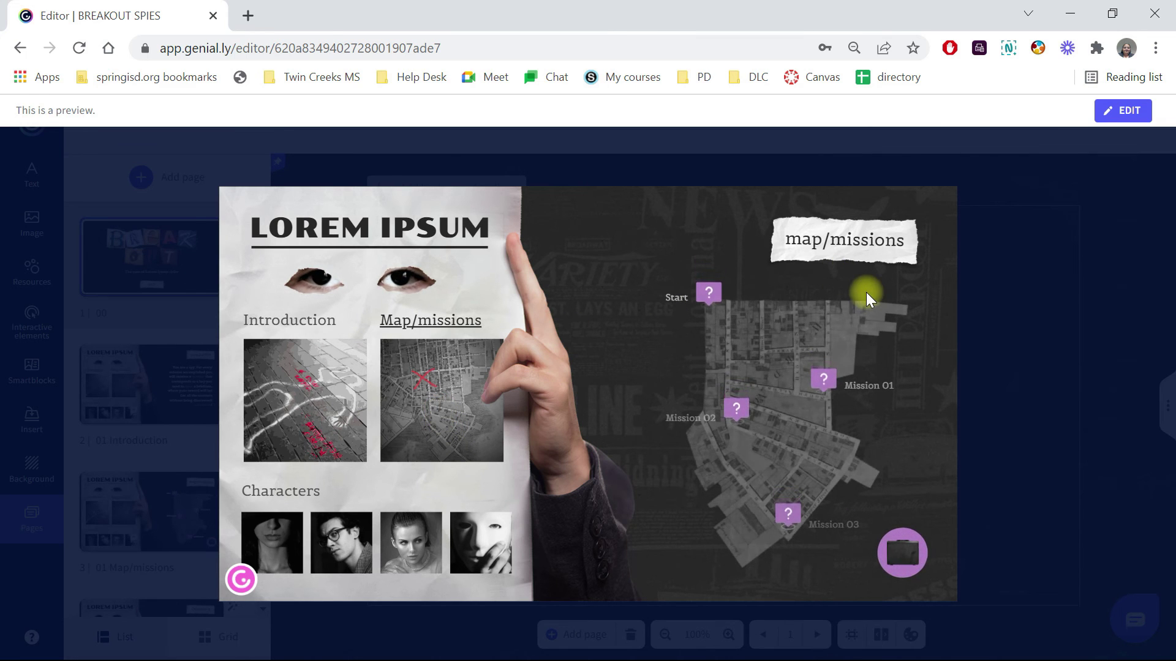
Step: Test Mission 02 in the preview by moving the light onto the key and trying the key, and return to editing
left_click(736, 420)
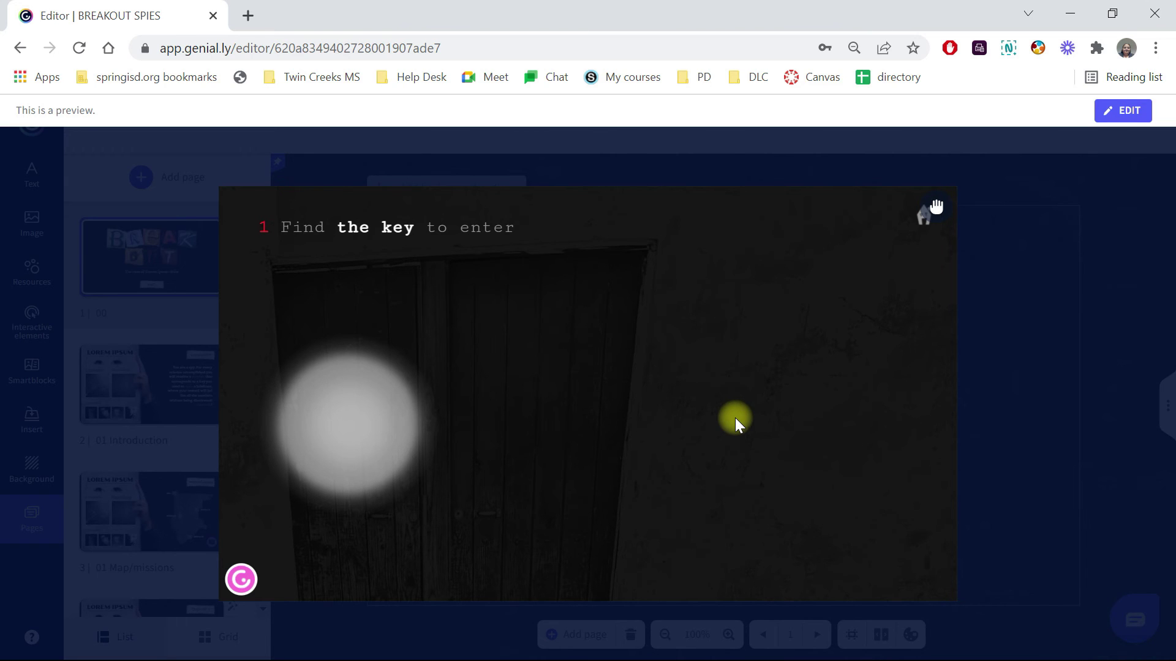
left_click_drag(396, 422, 853, 302)
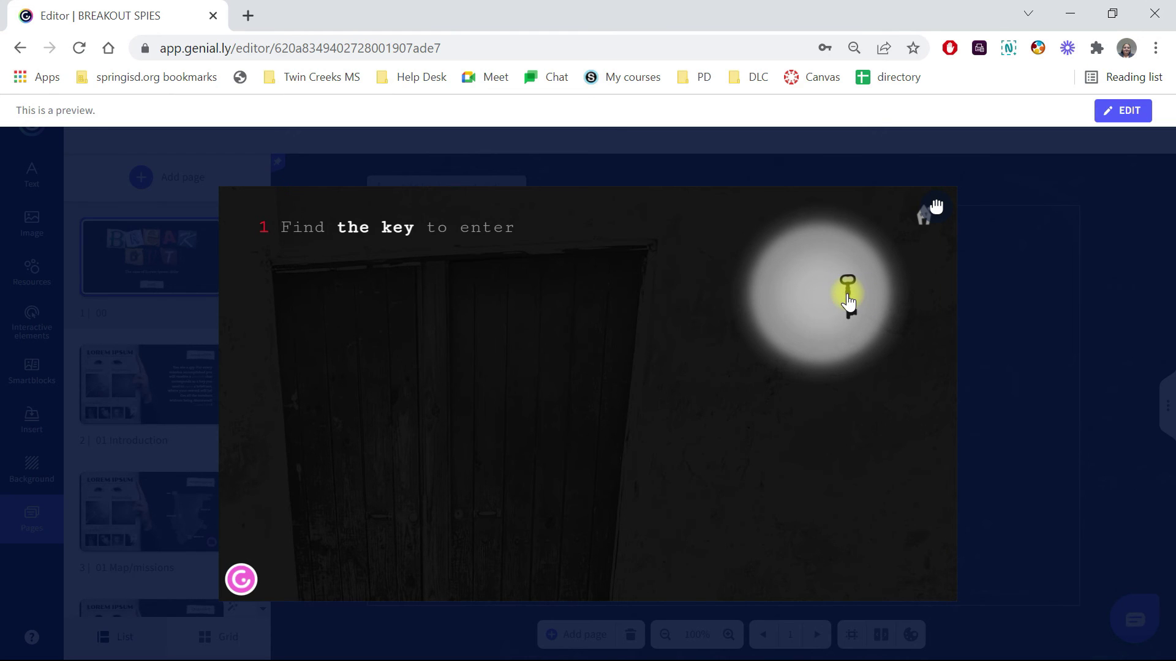
left_click(848, 312)
left_click(1130, 111)
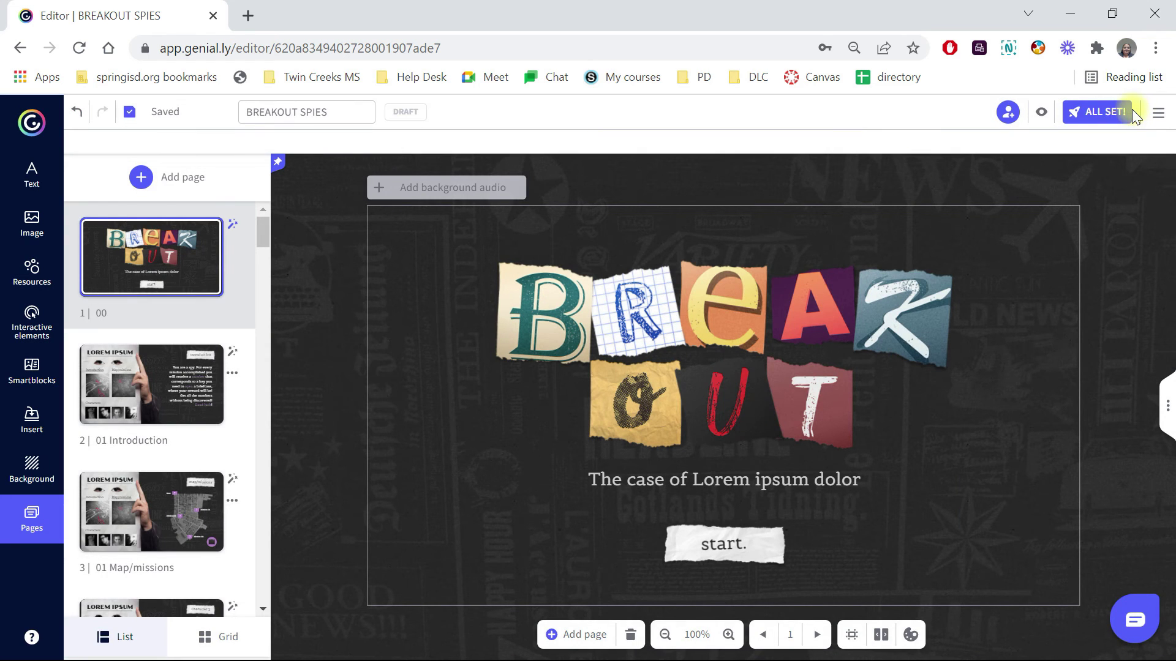
Step: Make the key on page 14 (01) interactive so that it goes to page 02
left_click_drag(265, 234, 280, 359)
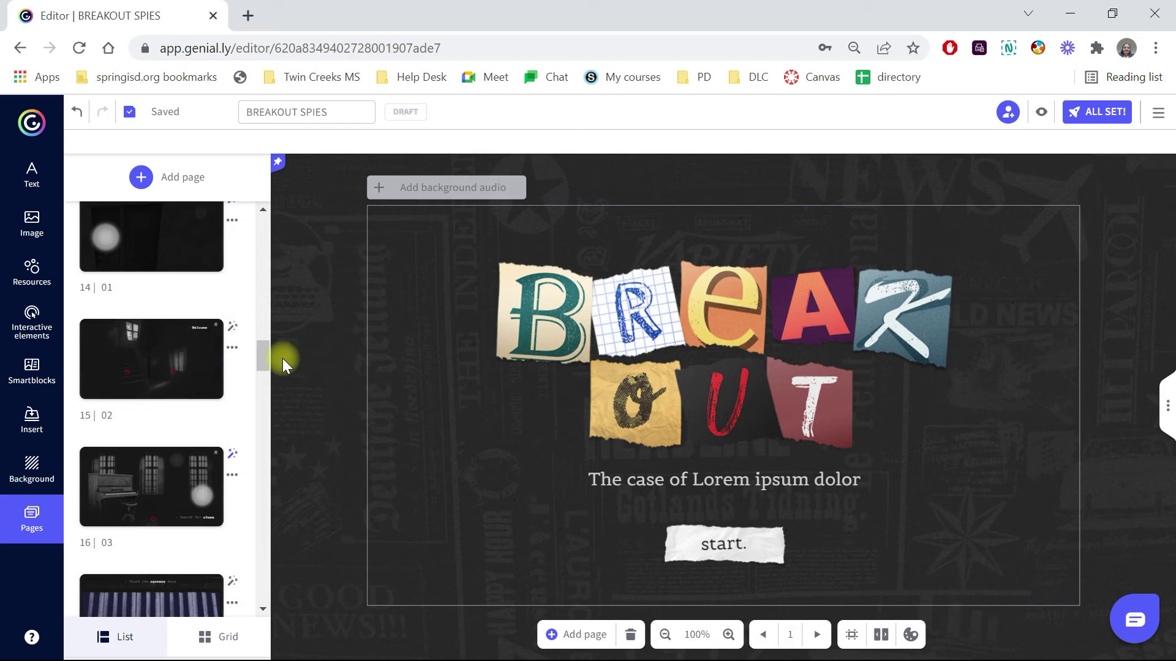
left_click(159, 265)
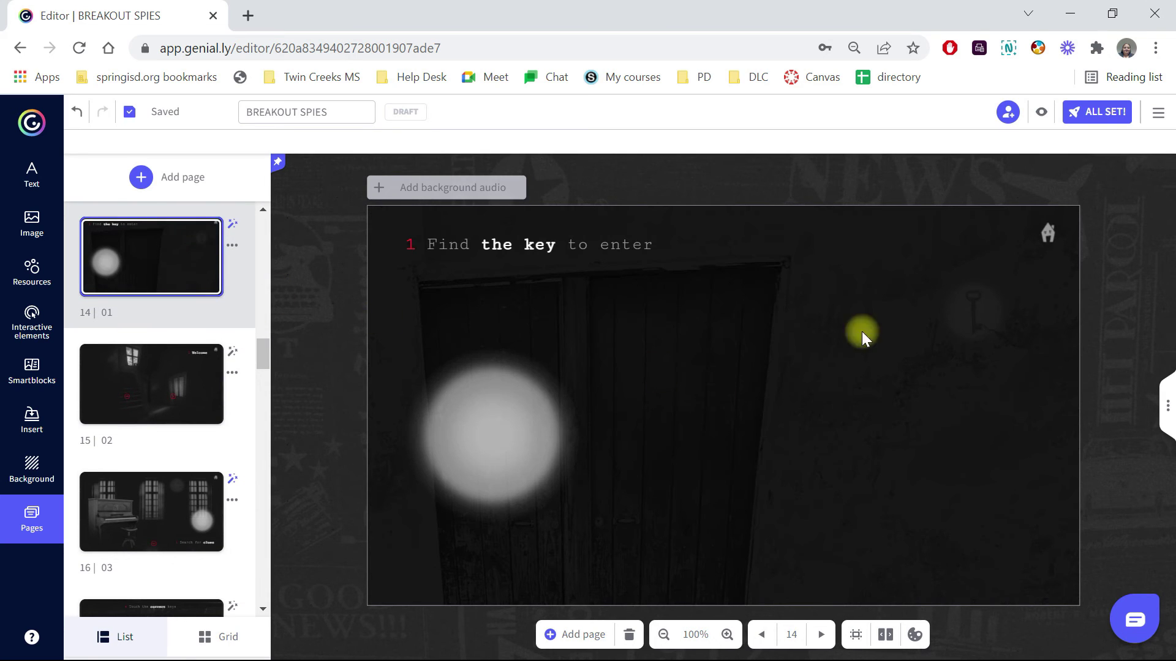
left_click(981, 317)
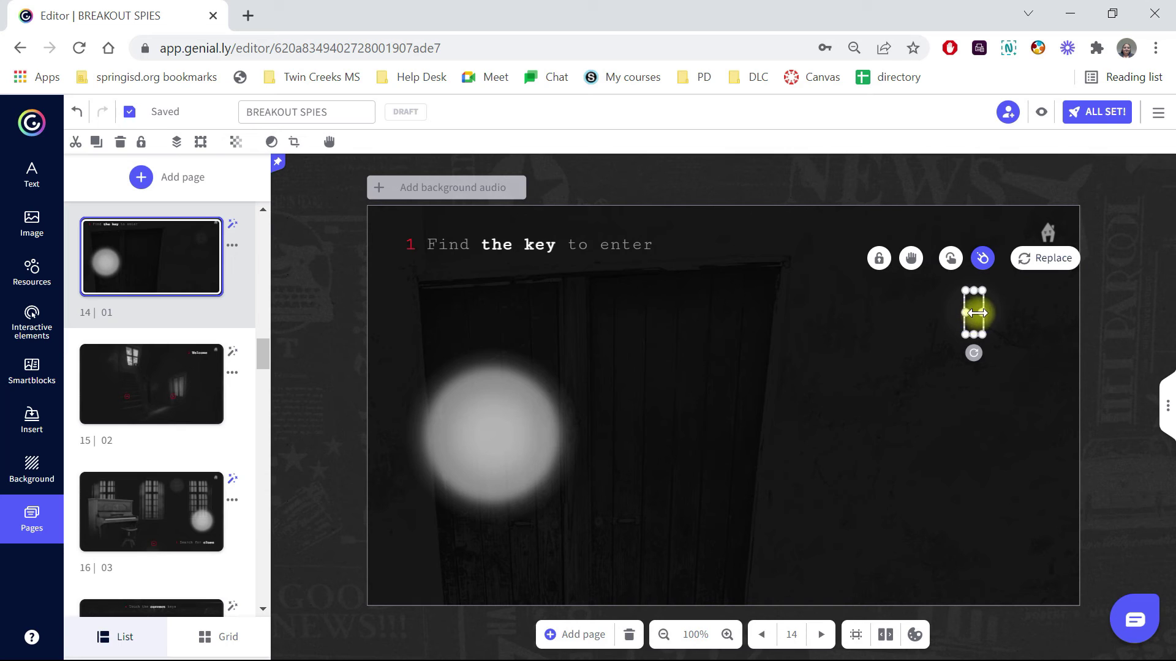
left_click(950, 258)
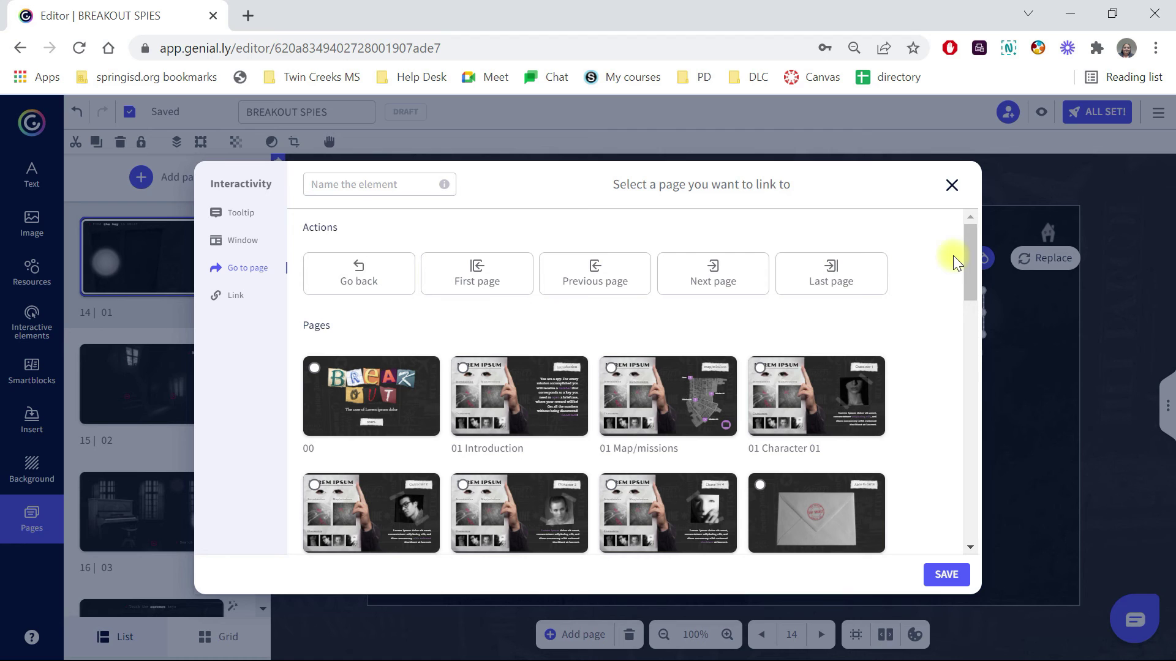
left_click_drag(968, 264, 975, 337)
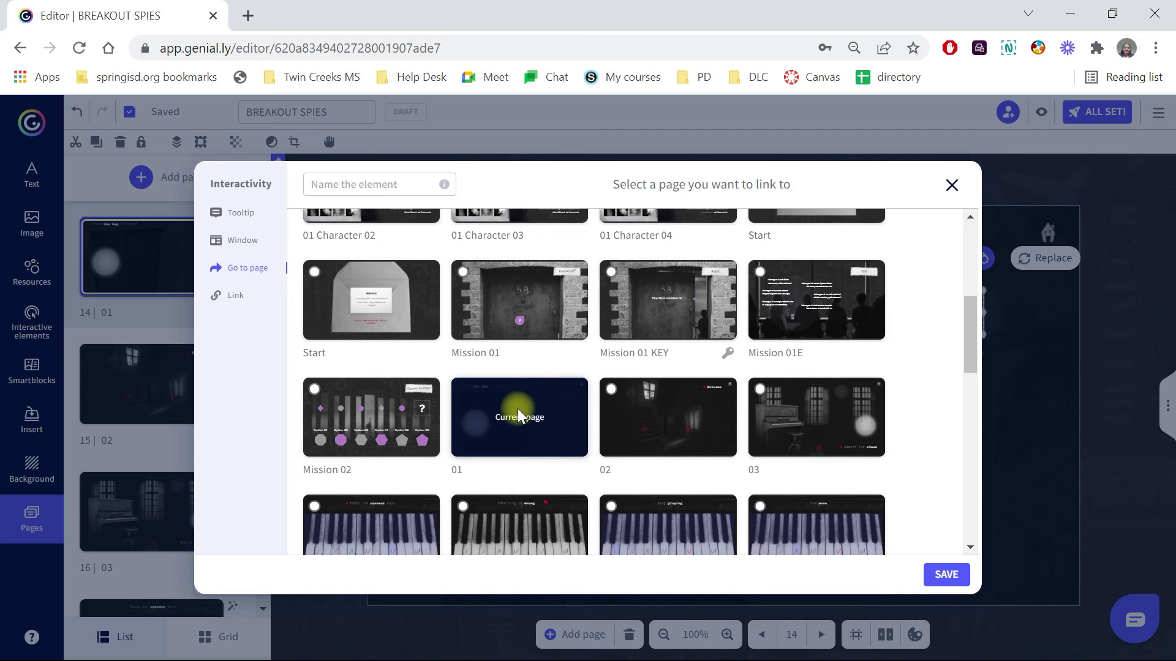
left_click(612, 392)
left_click(946, 574)
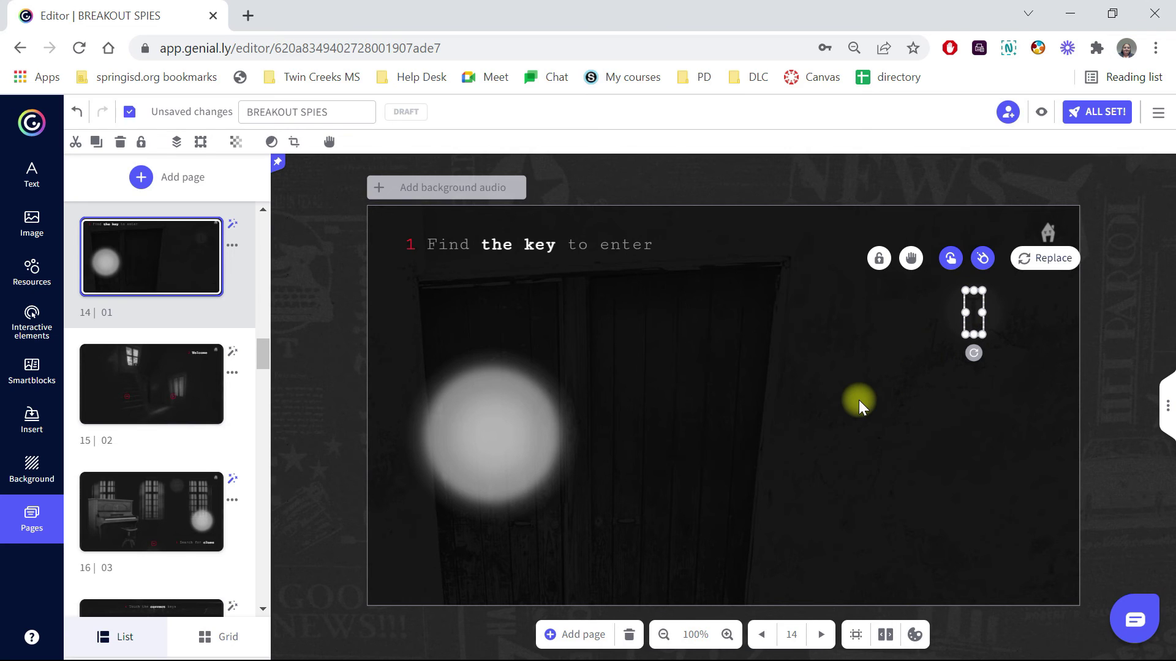
left_click(915, 394)
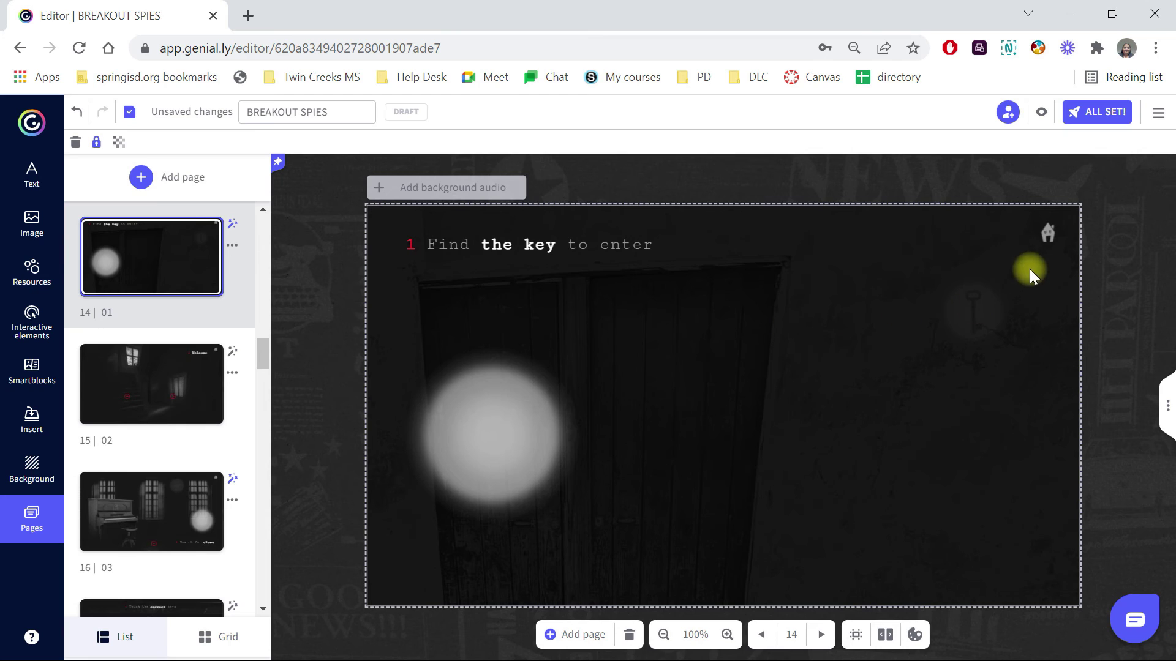
Step: Make the home icon on page 14 (01) interactive so that it goes to page 01 Map/missions
left_click(1050, 239)
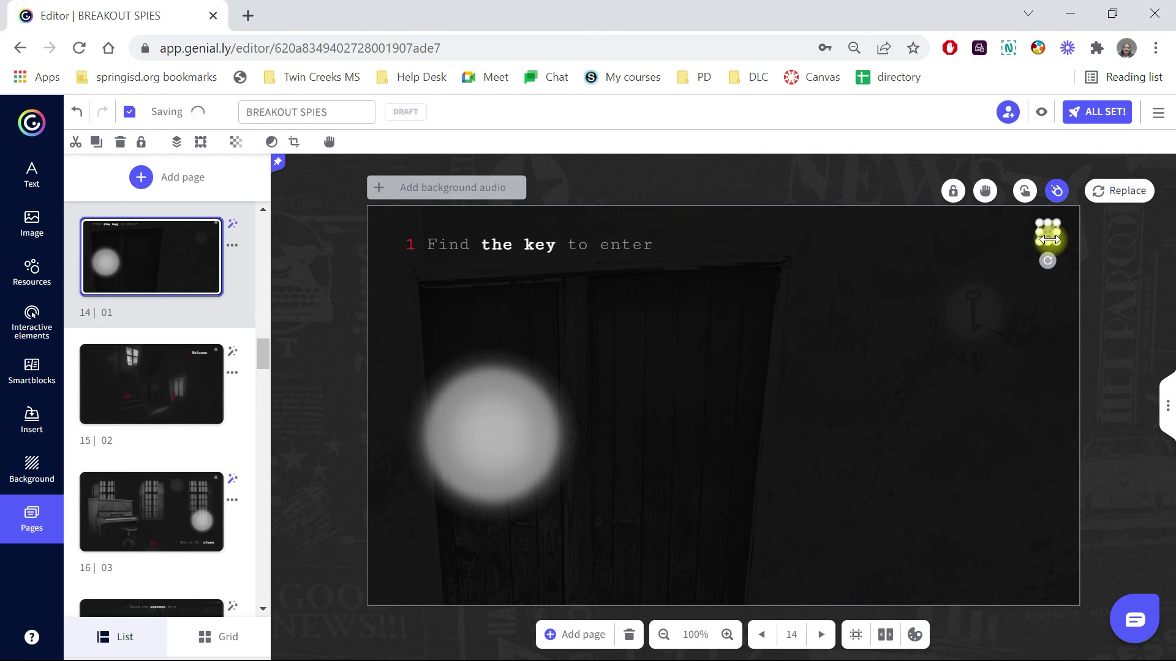
left_click(1025, 201)
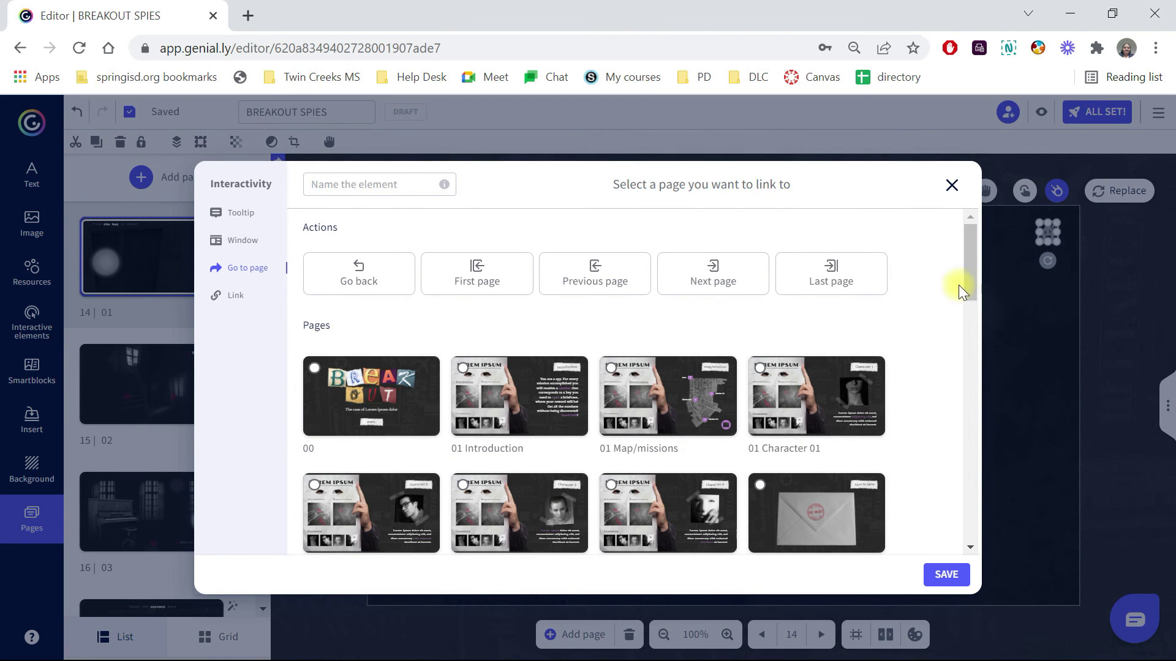
left_click_drag(964, 281, 963, 288)
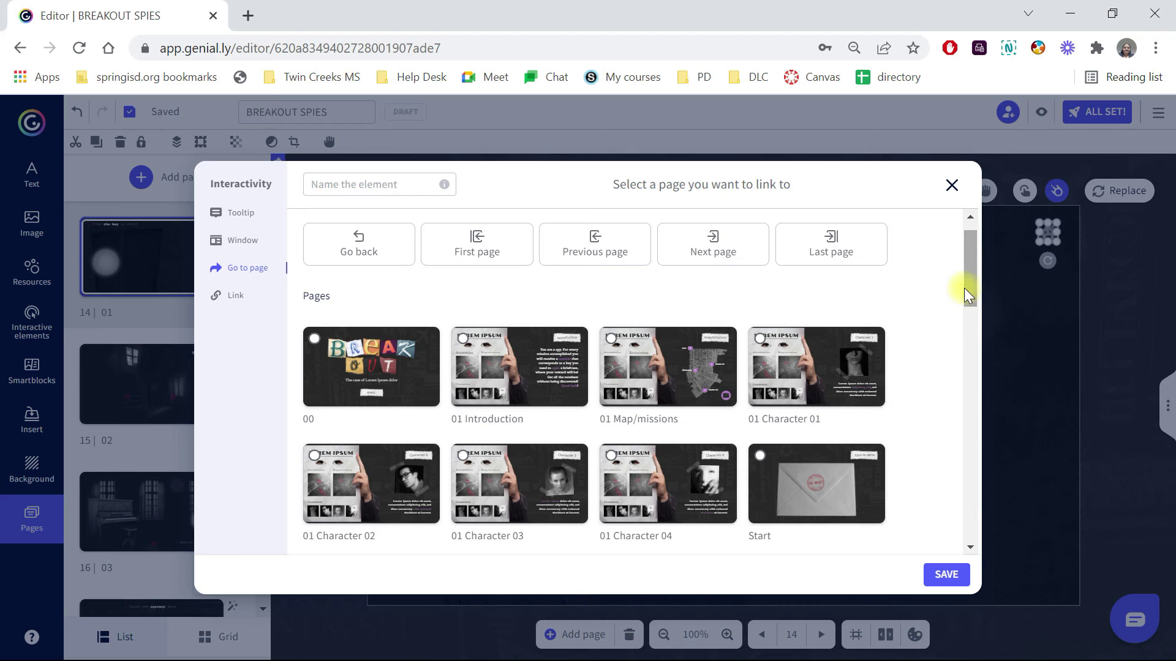
mouse_move(965, 271)
left_mouse_down()
mouse_move(975, 296)
mouse_move(972, 285)
left_mouse_up()
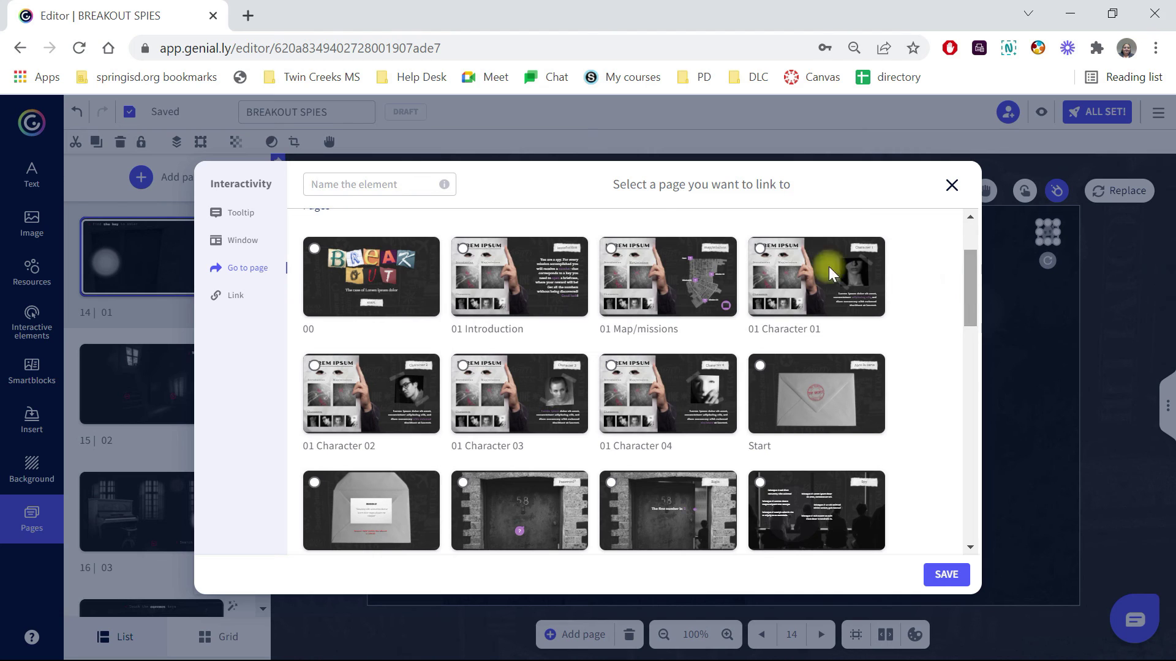
left_click(611, 249)
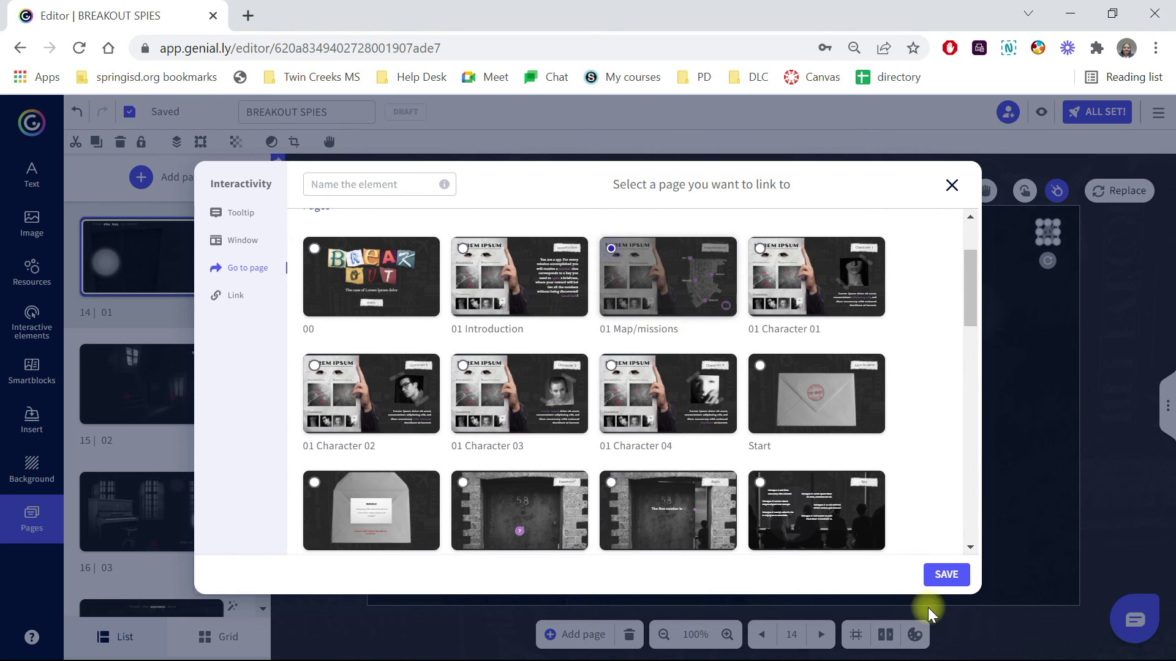
left_click(941, 571)
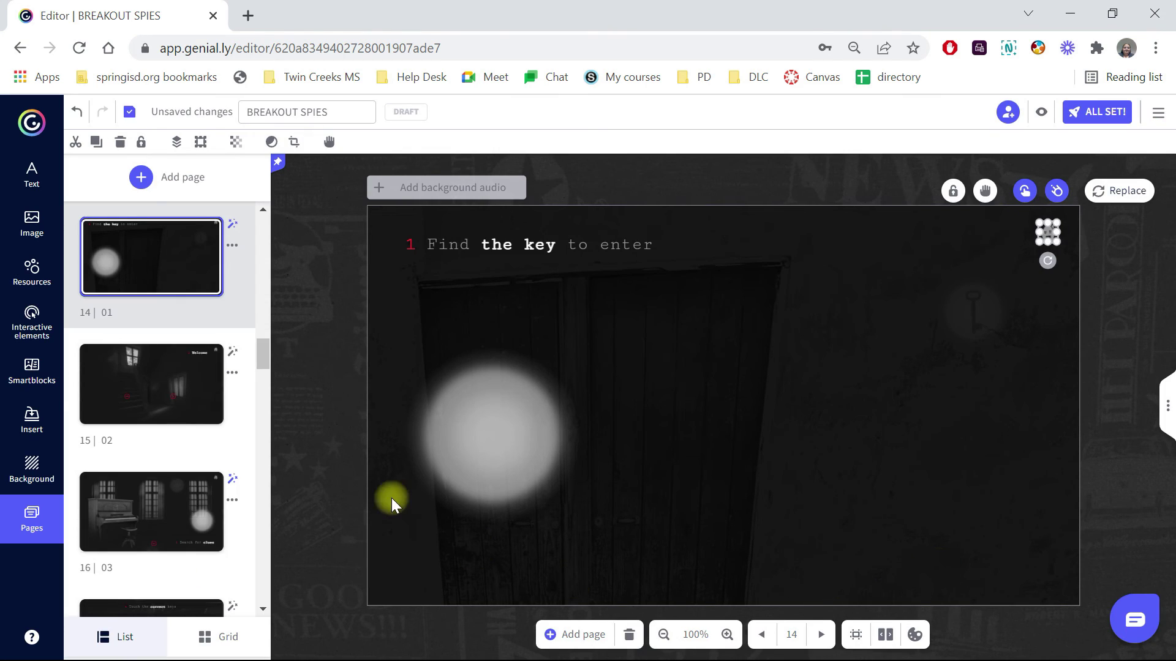
Step: Check the interactivity of the red arrow beside the door on page 15 (02), leaving it unchanged
left_click(162, 398)
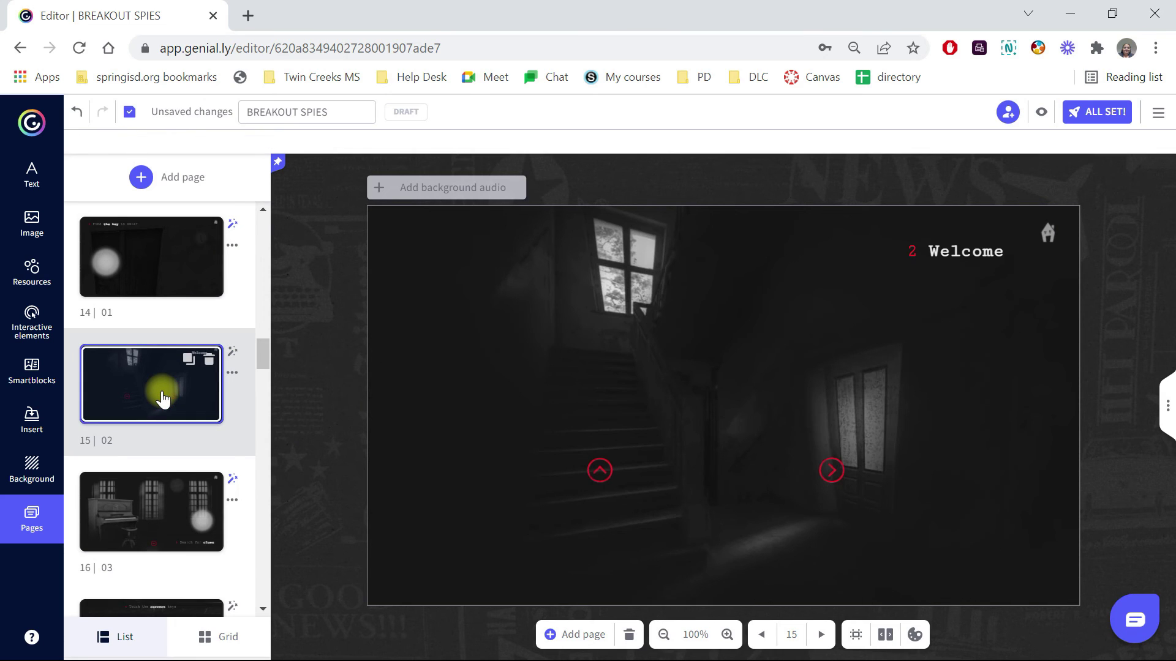
left_click(831, 470)
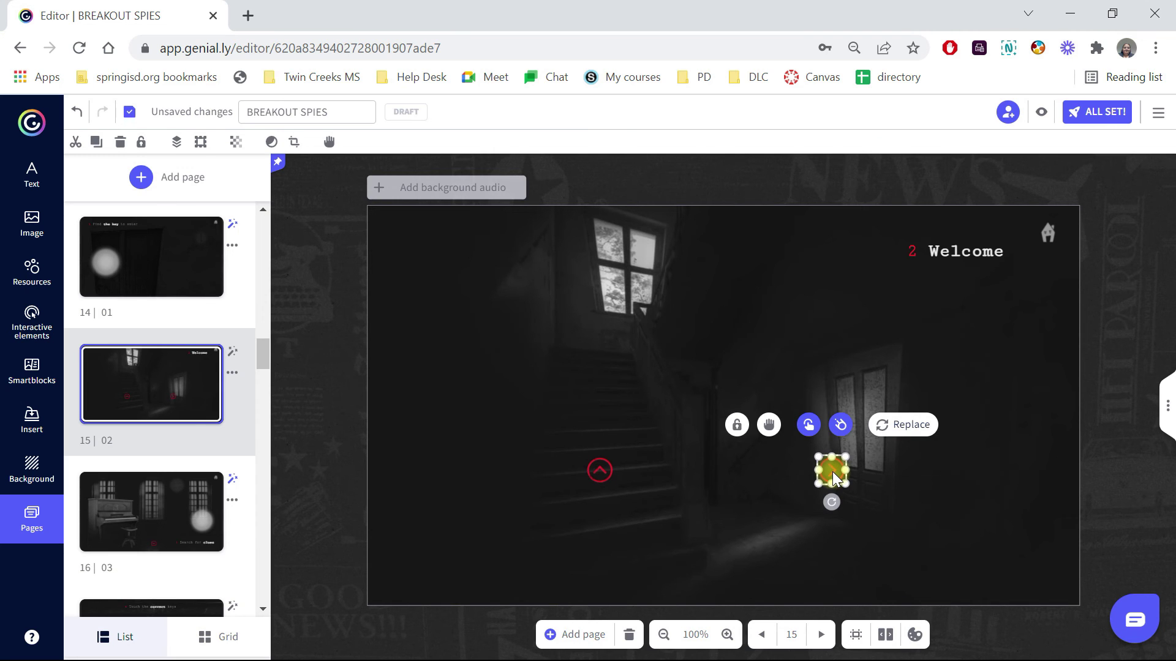
left_click(809, 427)
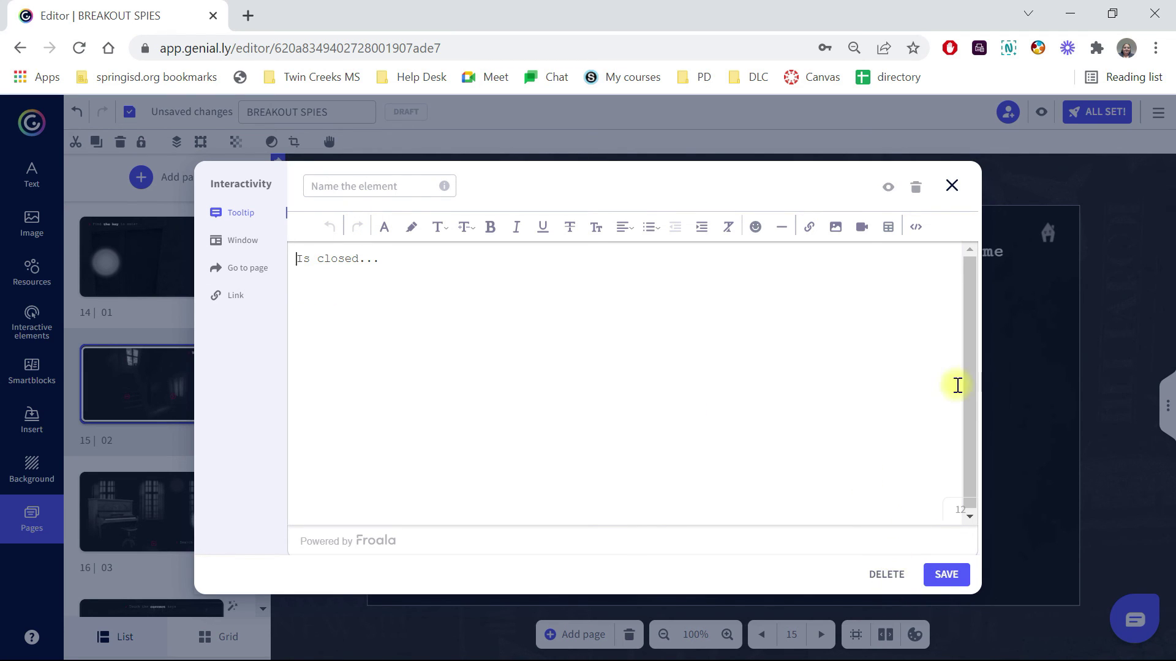
left_click(952, 186)
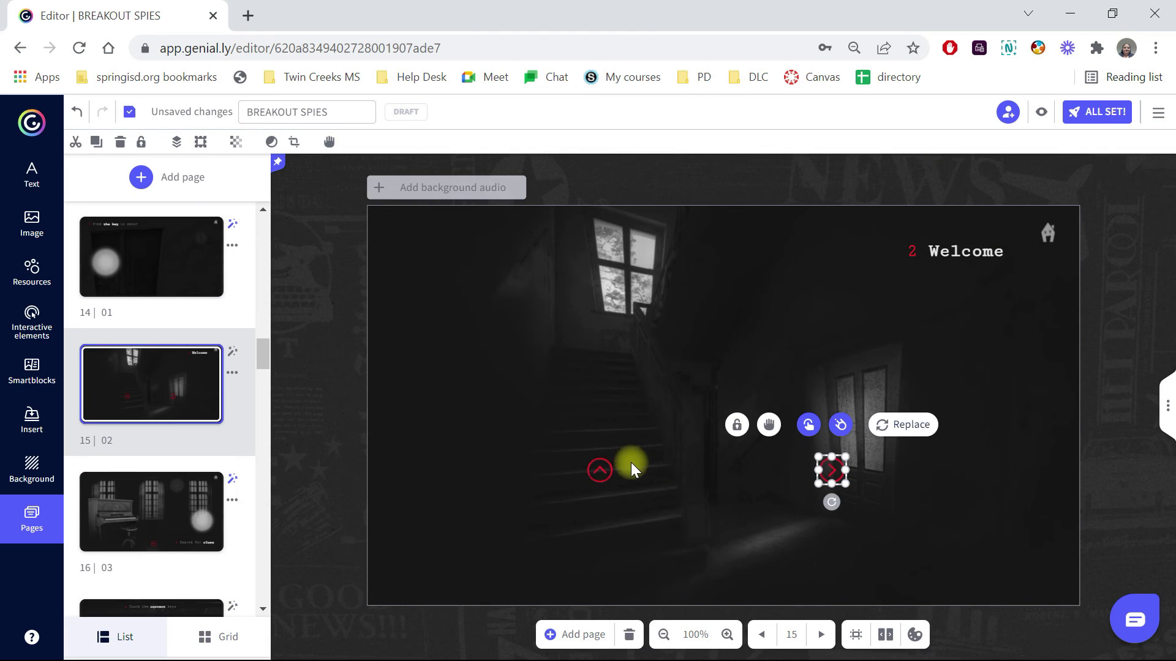
Step: Link the red up arrow on the stairs of page 15 (02) to page 03
left_click(602, 470)
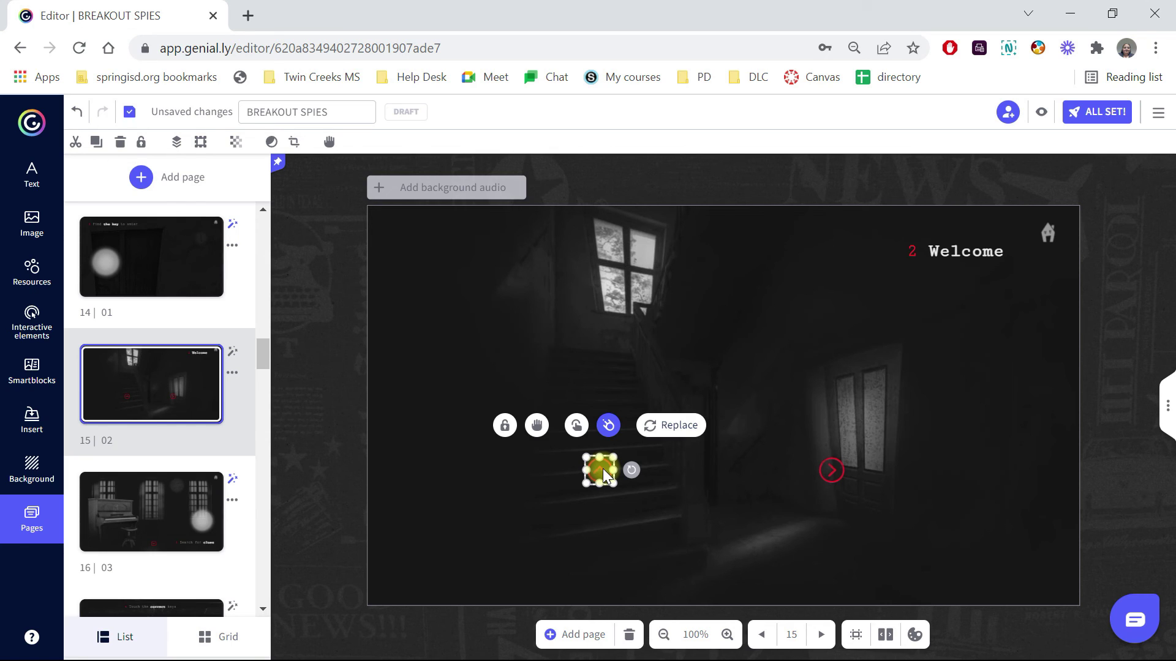
left_click(576, 427)
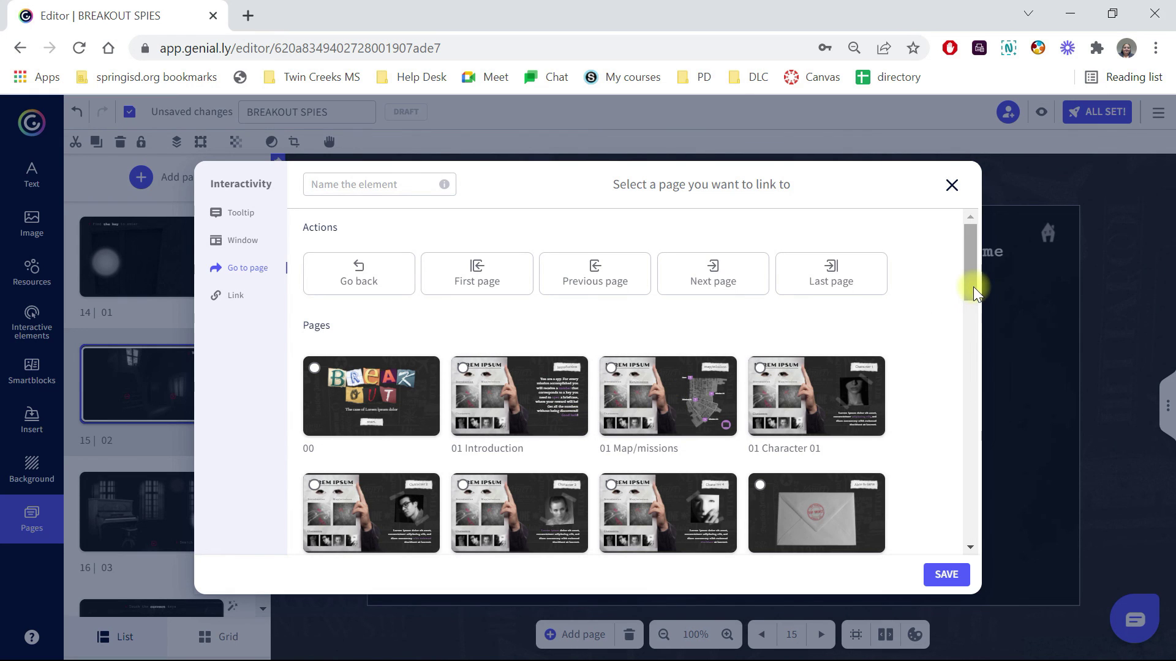
left_click_drag(973, 286, 989, 388)
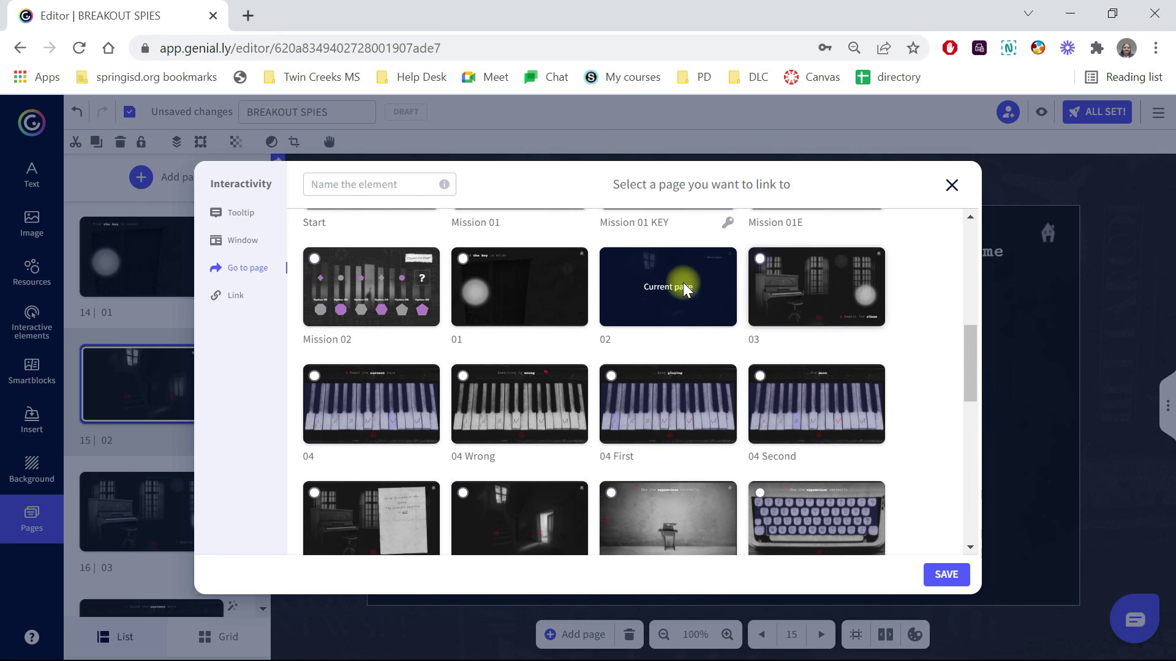
left_click(760, 260)
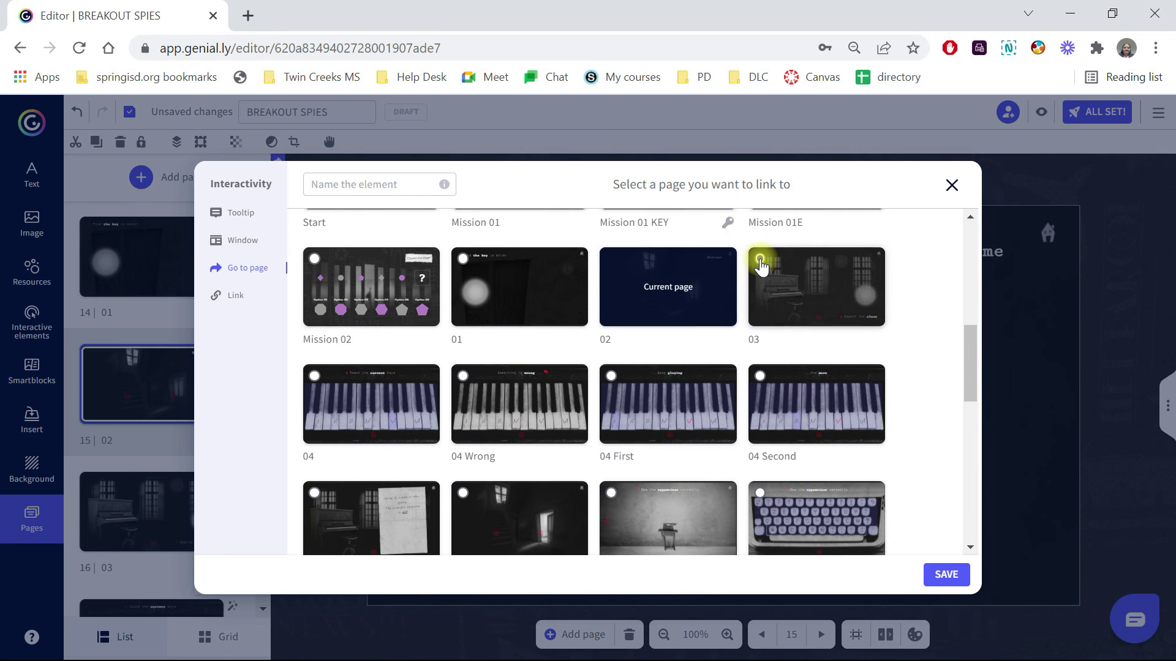
left_click(925, 572)
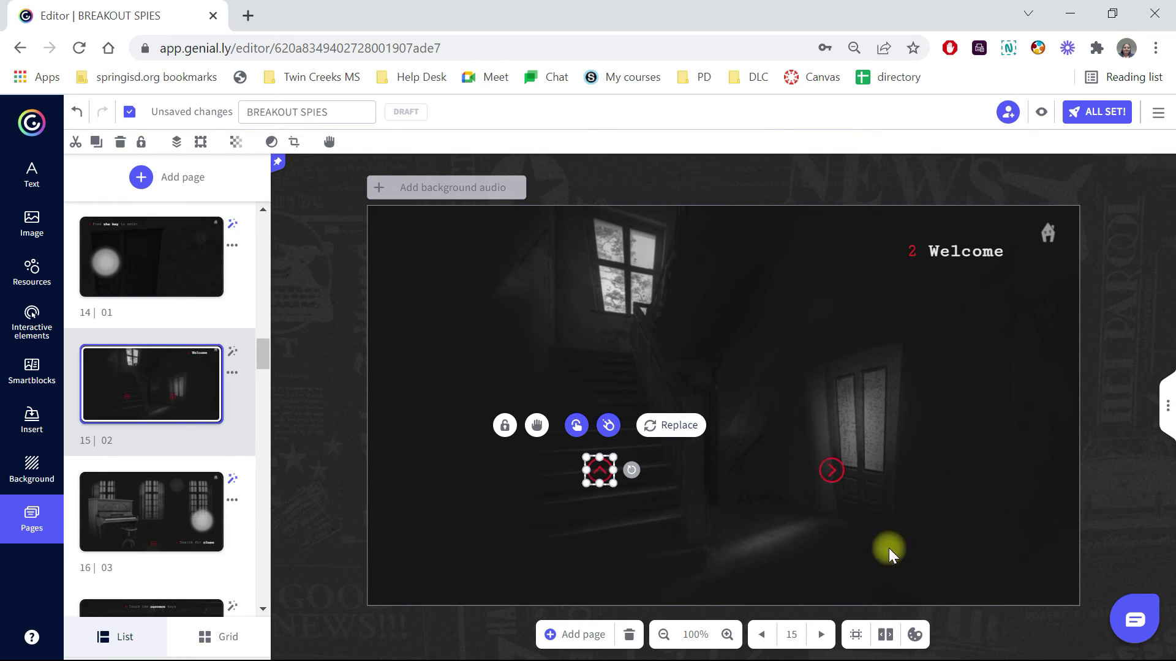
Step: Preview the breakout from page 3 (01 Map/missions) and enter Mission 02
left_click_drag(267, 357, 255, 222)
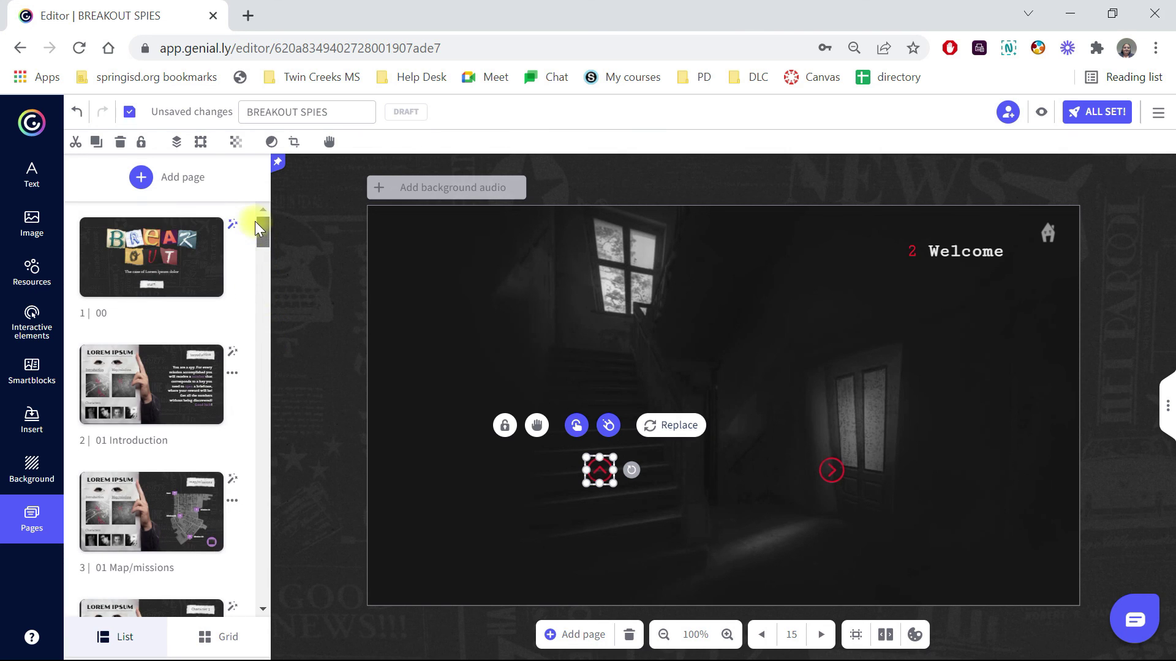
left_click(197, 283)
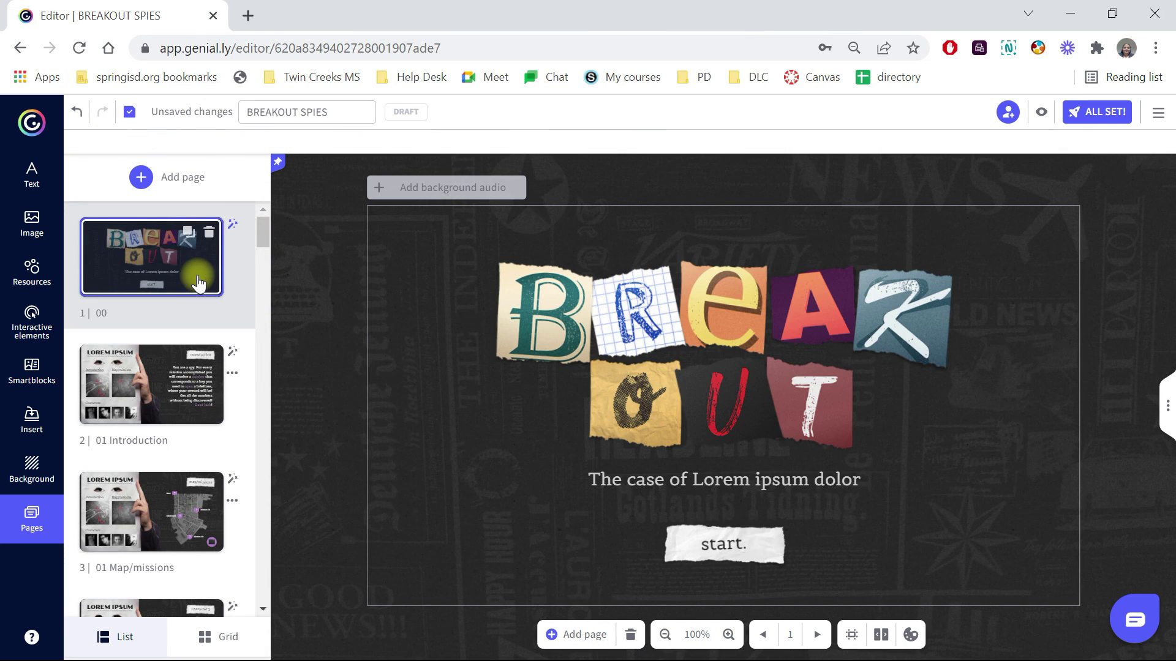
left_click(168, 522)
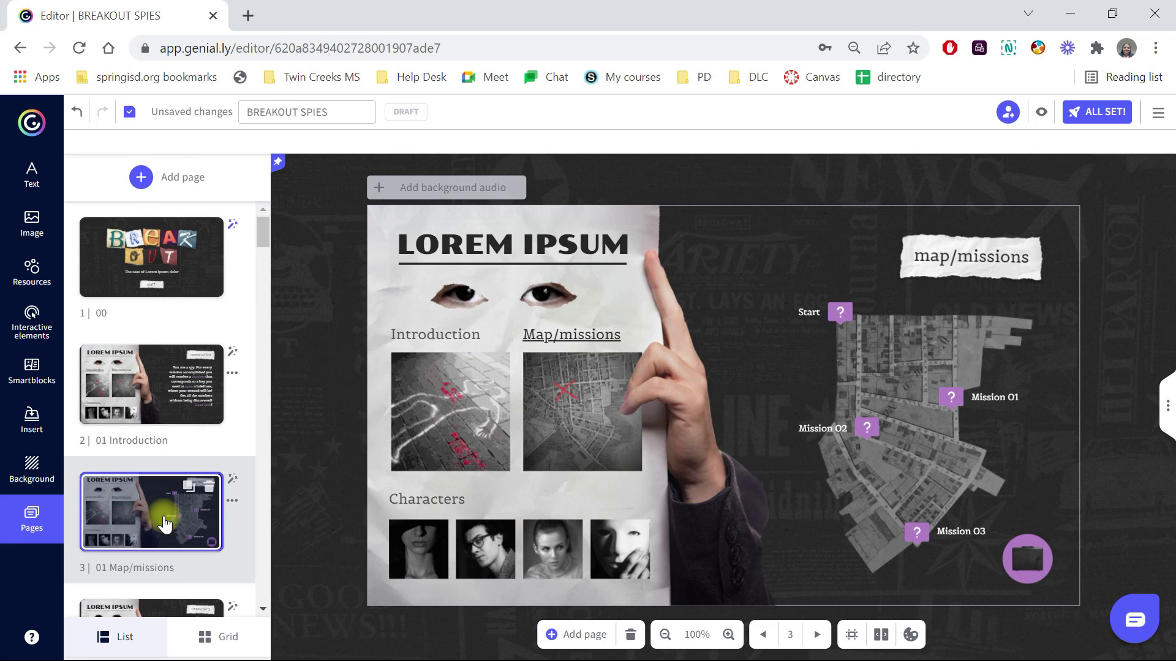
left_click(1039, 113)
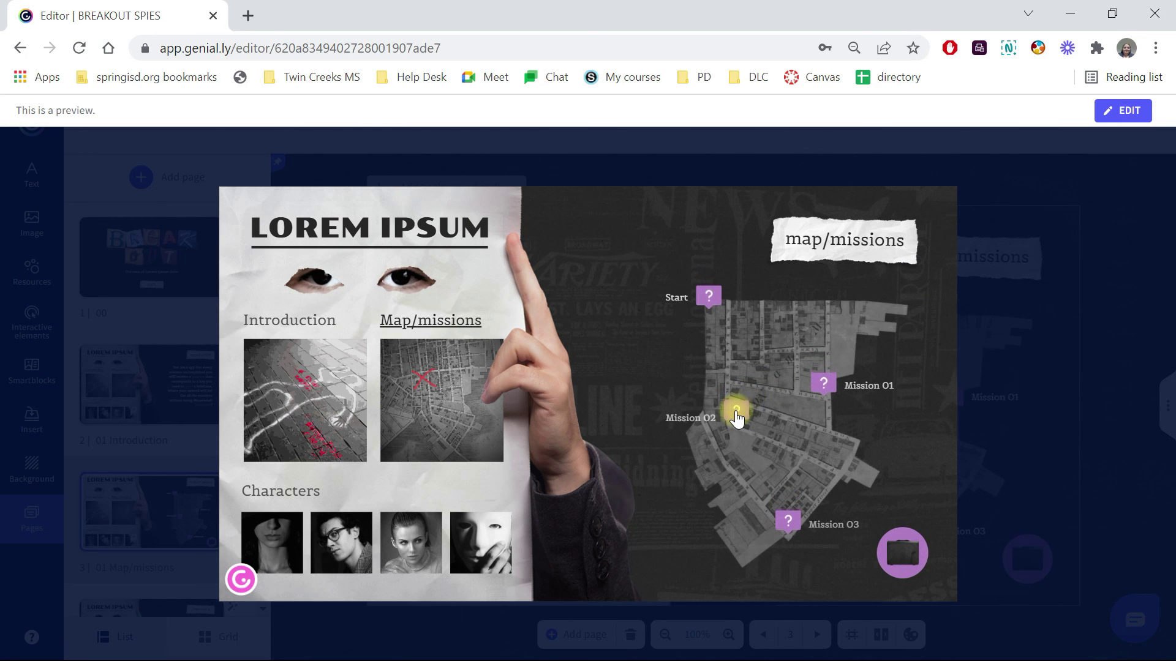
left_click(736, 415)
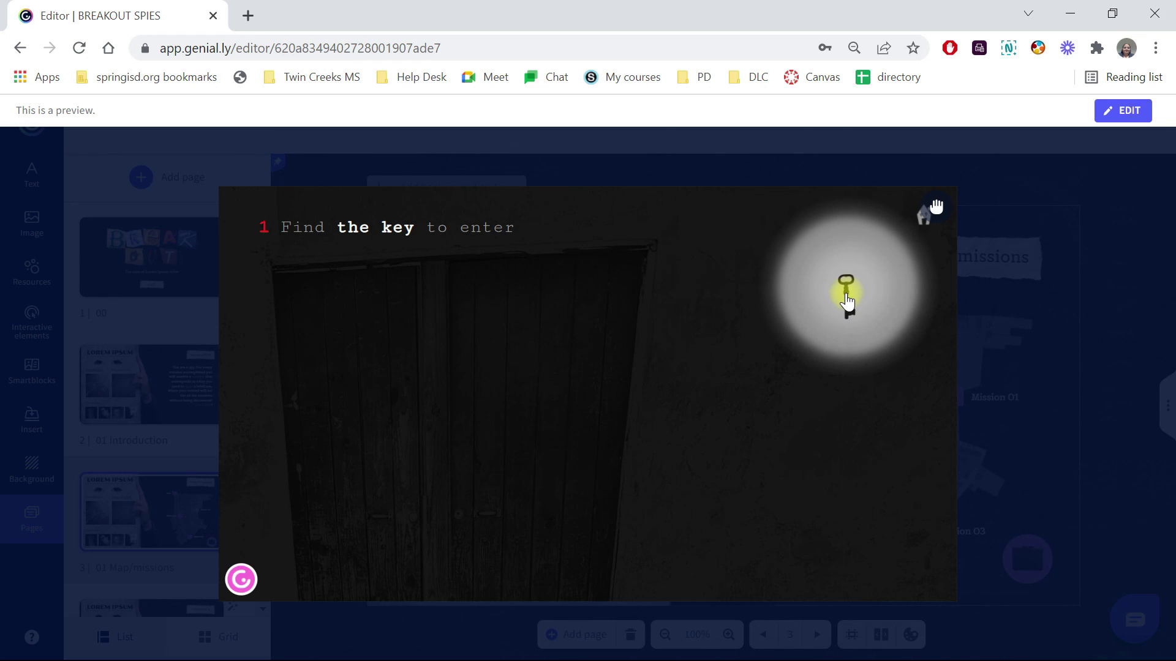
Step: Test the key, the door arrow and the stairs arrow in the preview, and return to editing
left_click(847, 299)
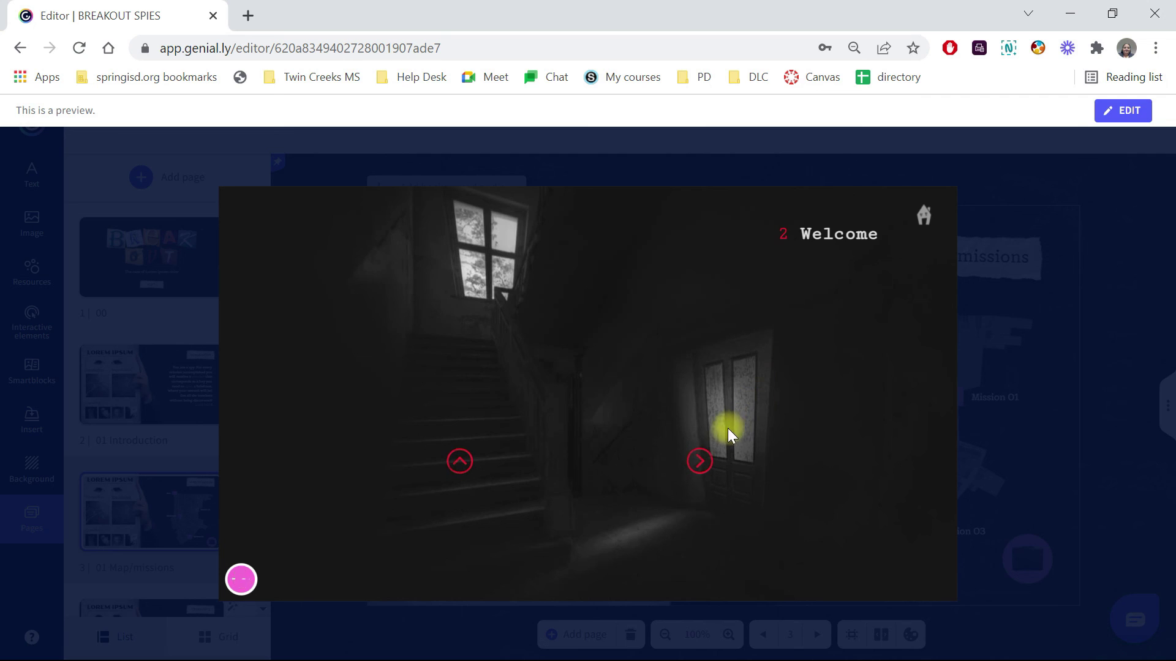
left_click(706, 460)
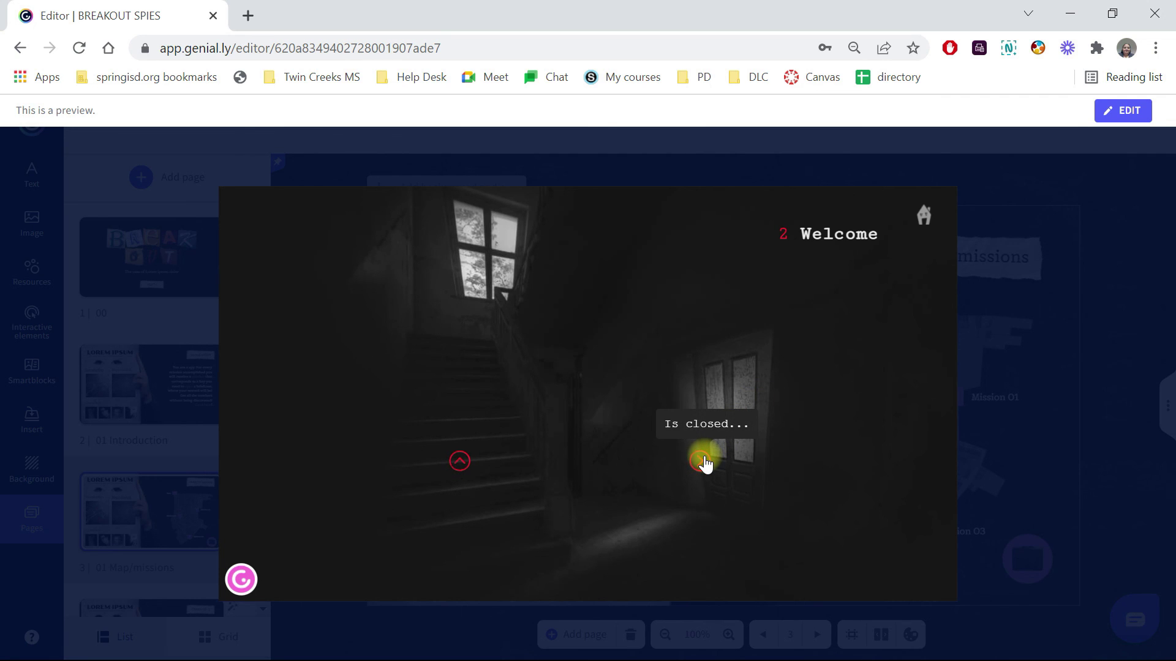
left_click(458, 461)
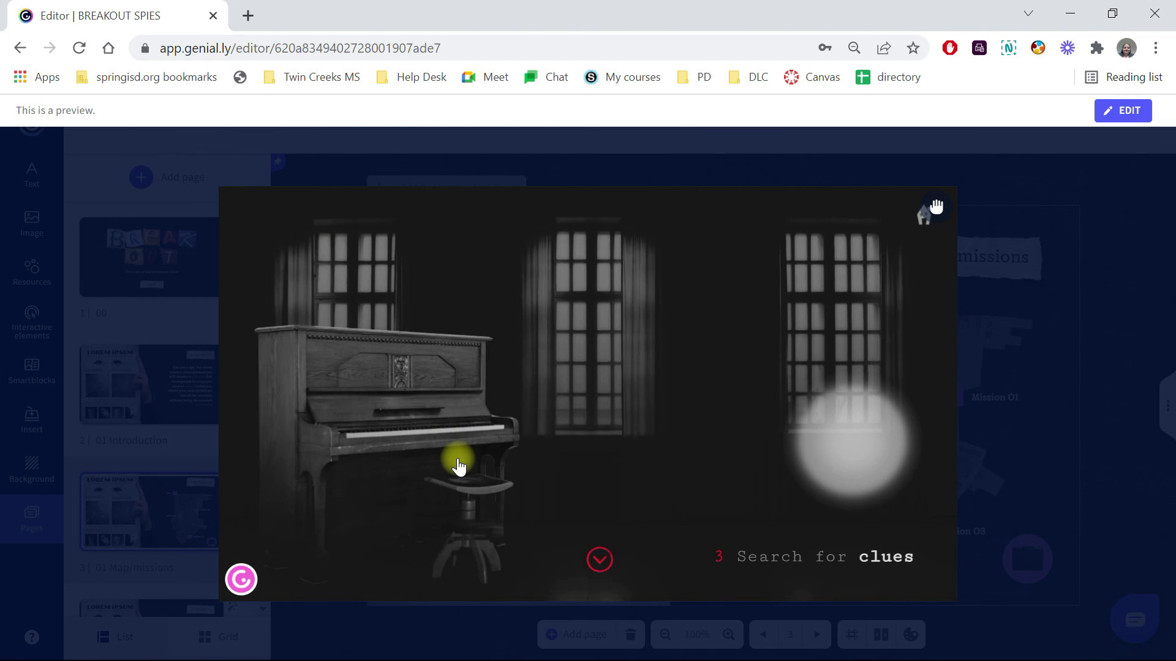
left_click(1124, 115)
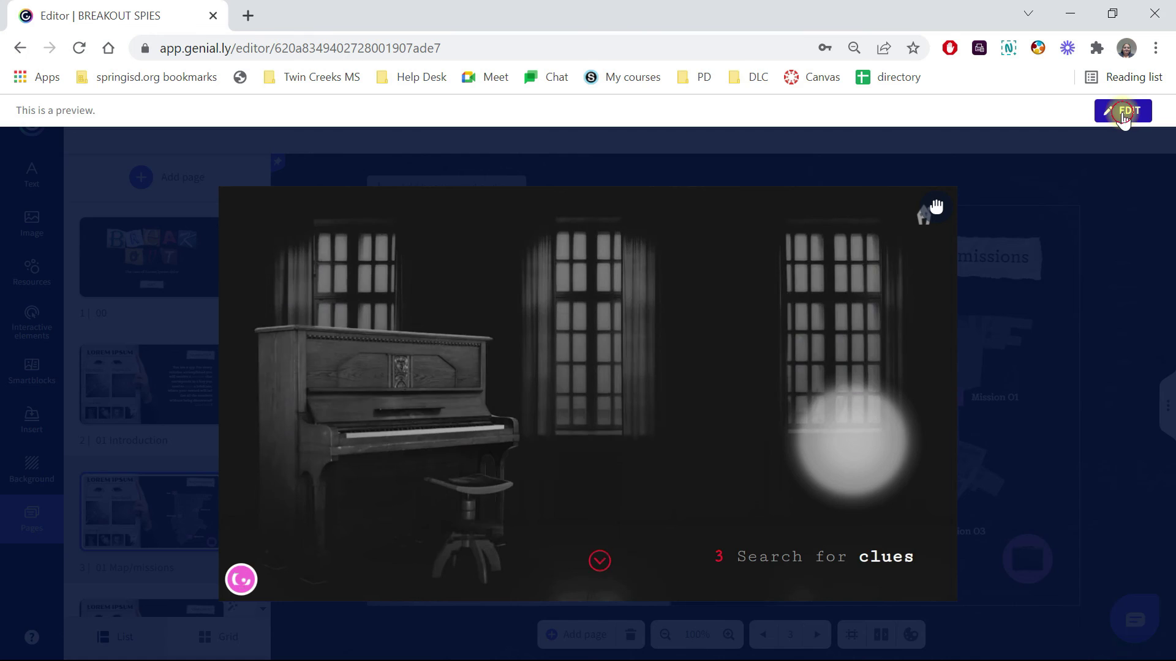